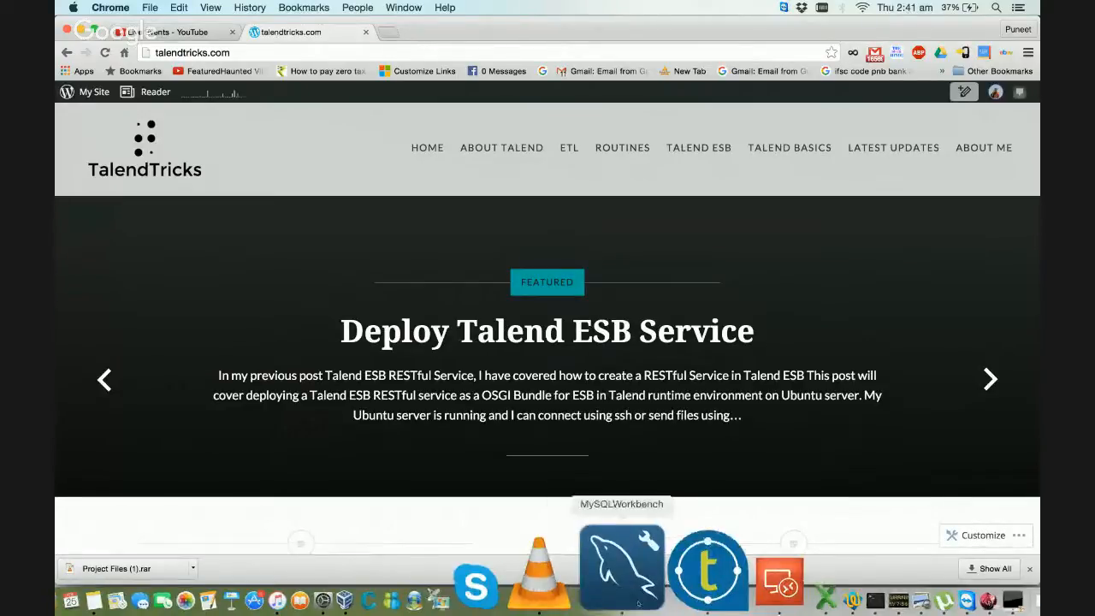
Step: Switch to MySQL Workbench and look over all columns of the CUSTOMERS query result
click(638, 604)
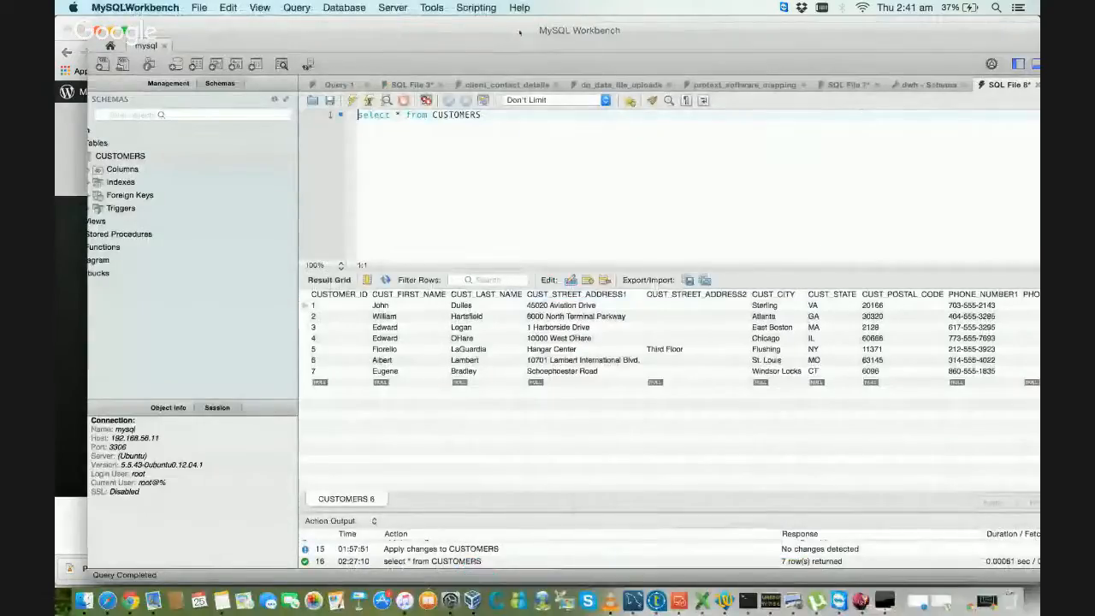
click(423, 108)
double_click(423, 108)
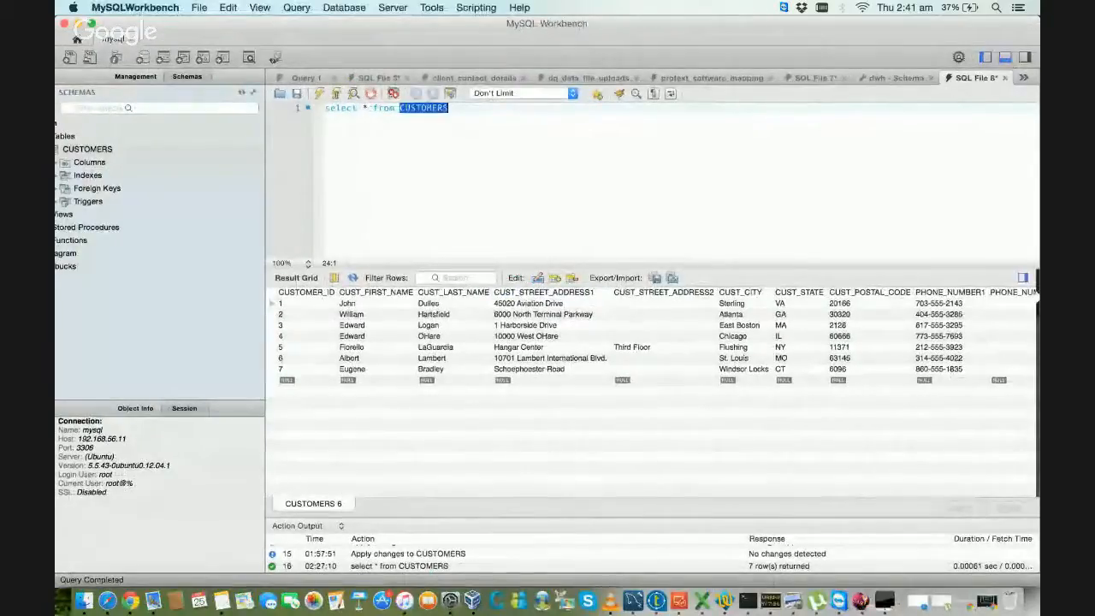
scroll(440, 399, right, 10)
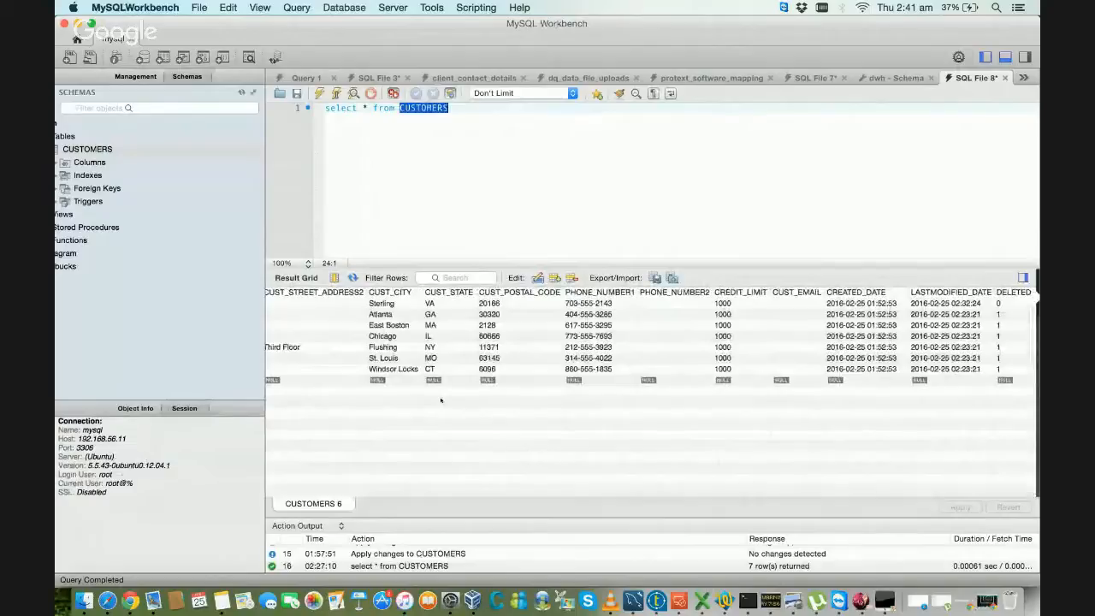
scroll(441, 400, left, 5)
scroll(440, 399, left, 5)
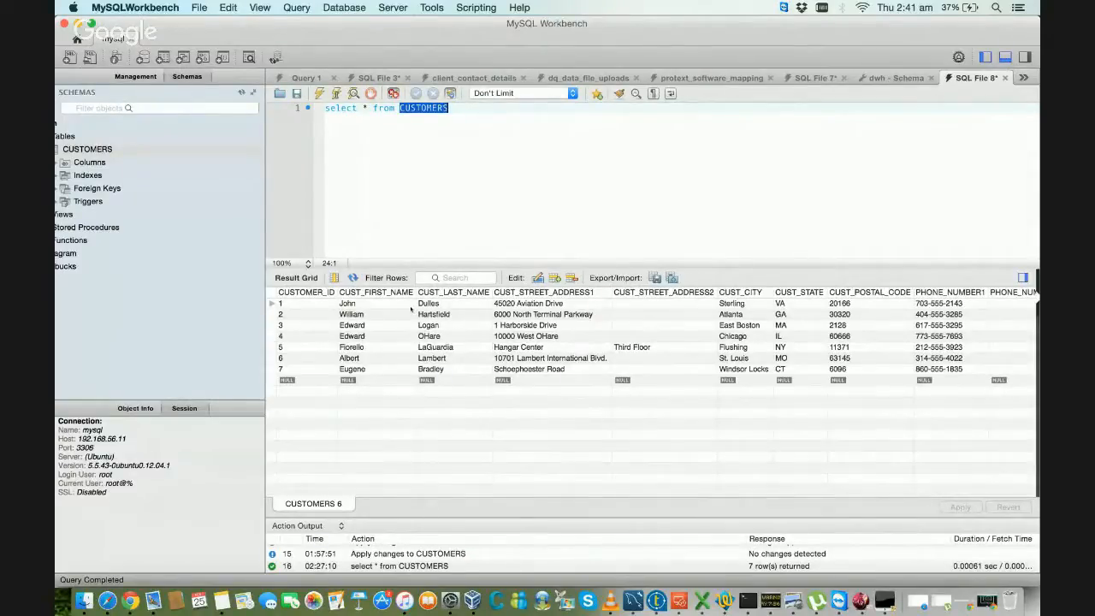
Step: Examine the first customer row's street address, CREATED_DATE and LASTMODIFIED_DATE values in the result grid
click(530, 305)
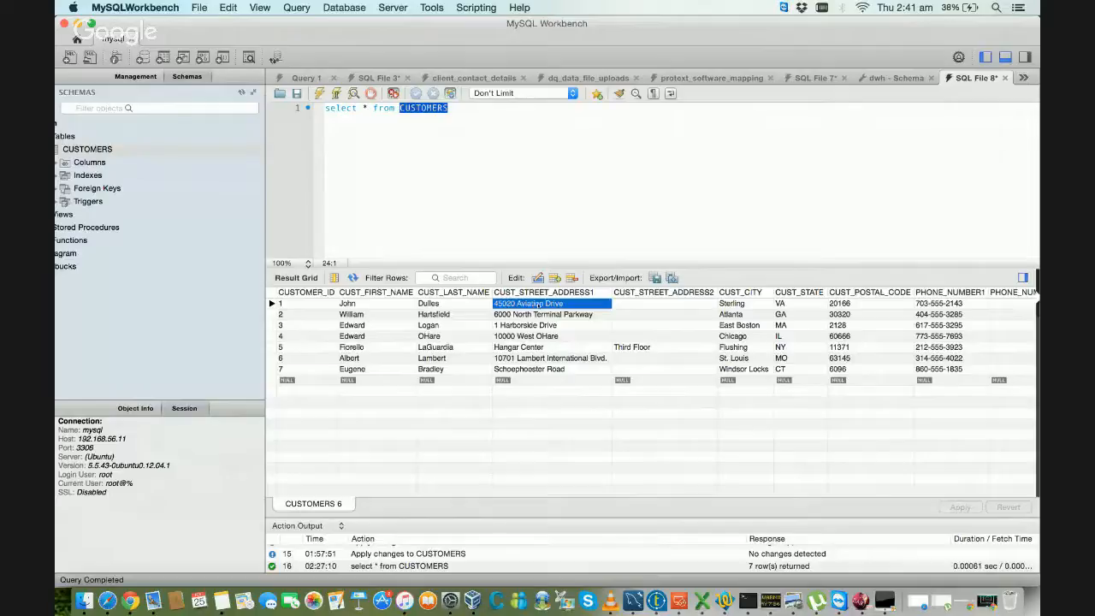
scroll(537, 304, right, 5)
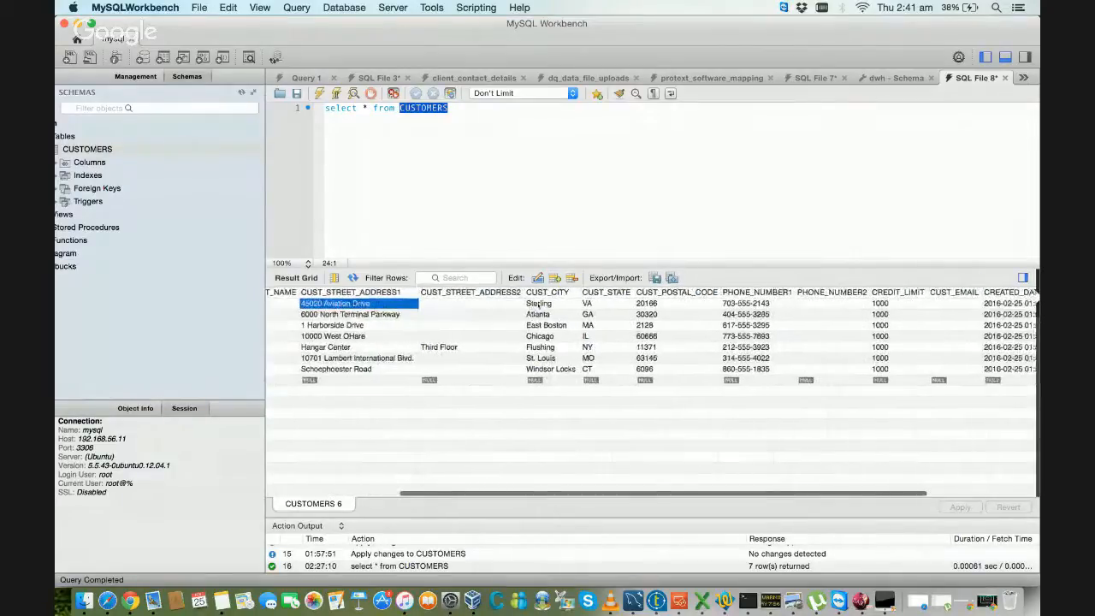
scroll(539, 305, right, 5)
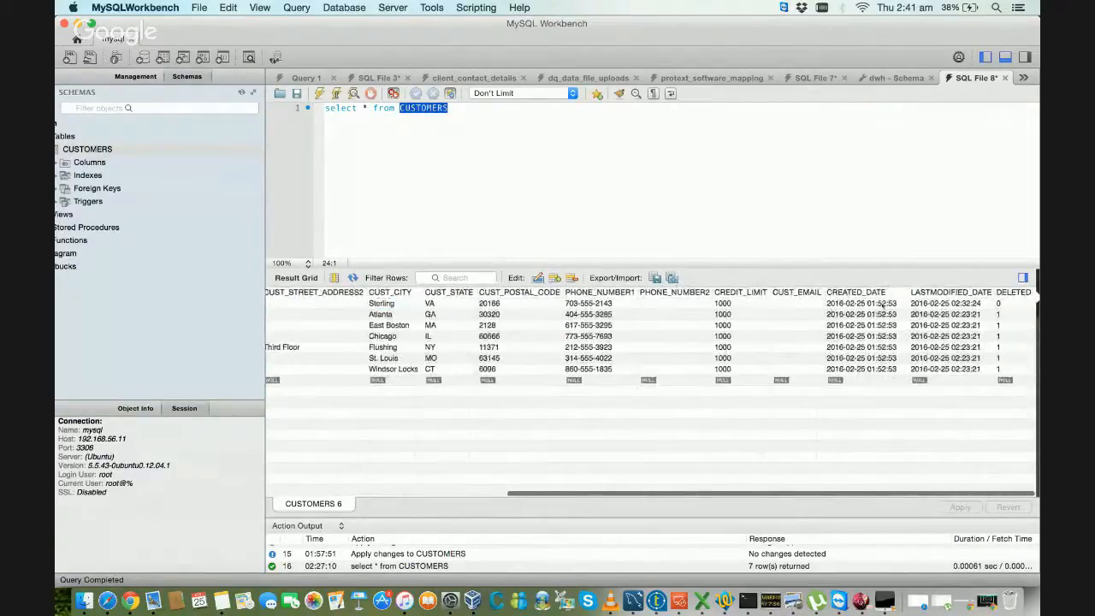
click(883, 306)
click(923, 304)
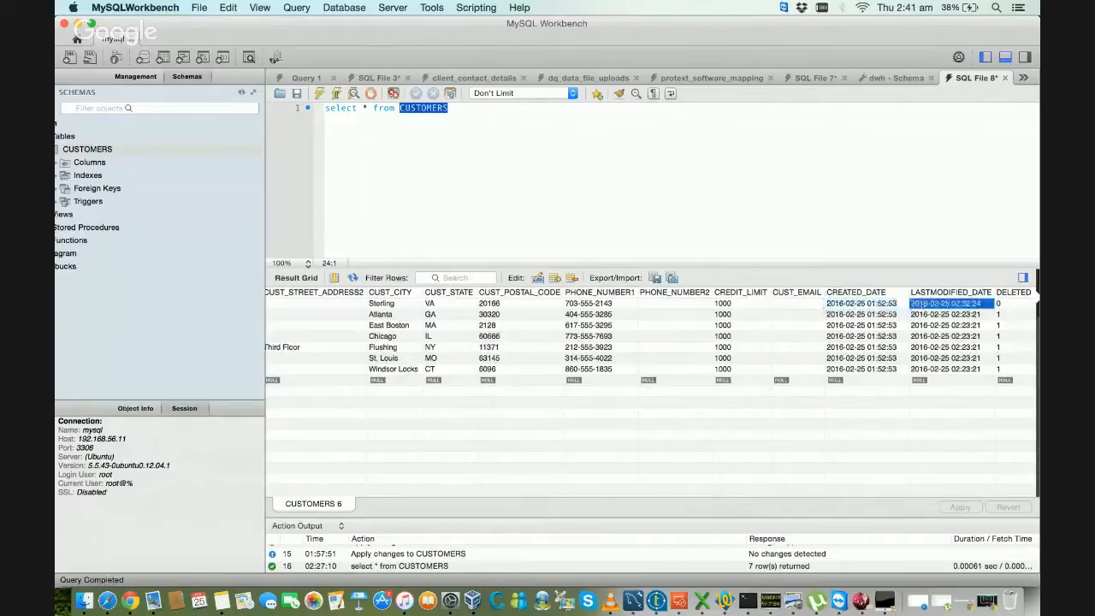
double_click(879, 302)
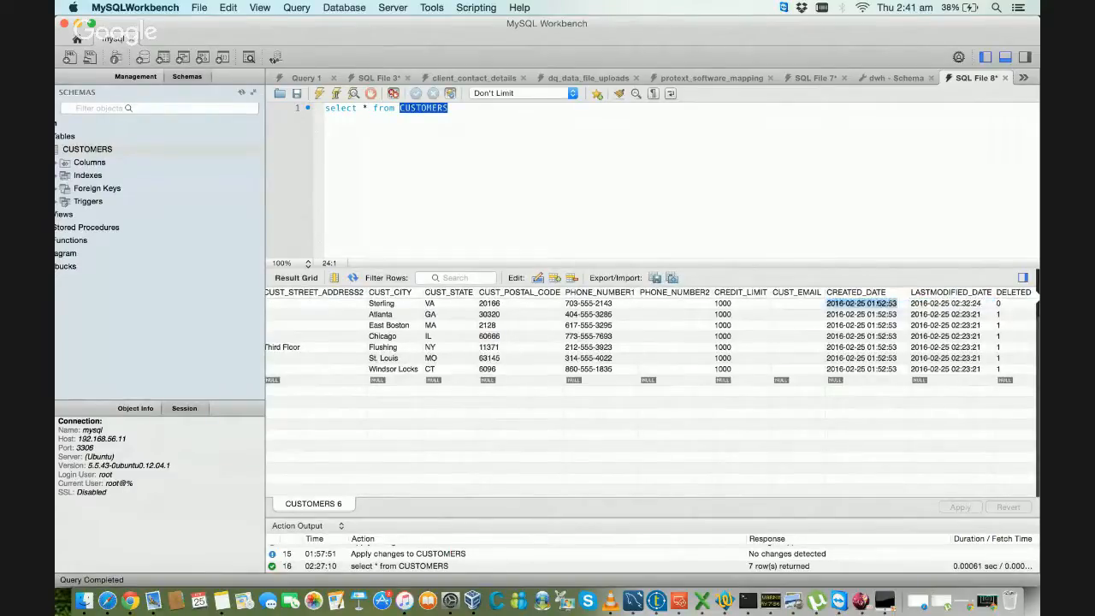
click(879, 302)
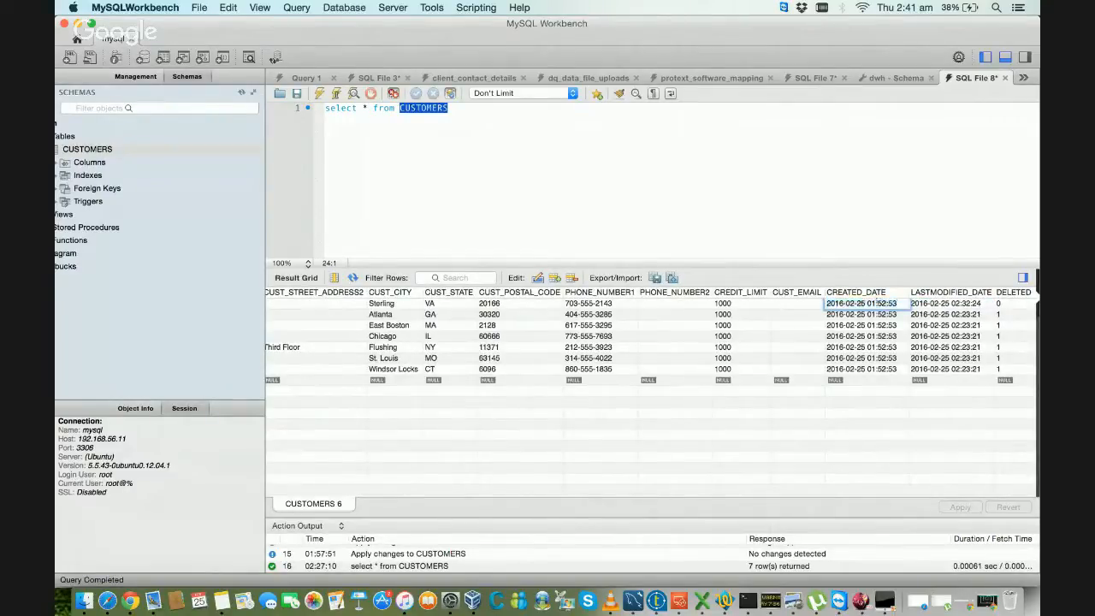
click(795, 305)
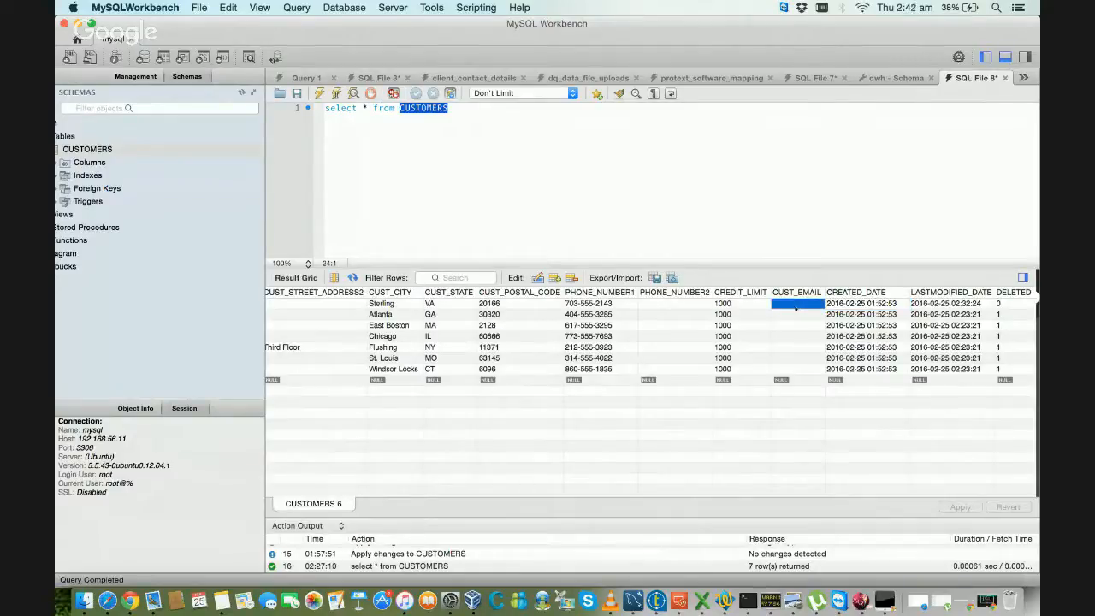
Step: Go through the first customer record's fields from CUST_EMAIL back to CUSTOMER_ID, and forward to DELETED
key(Left)
key(Left)
key(Left)
key(Left)
key(Left)
key(Left)
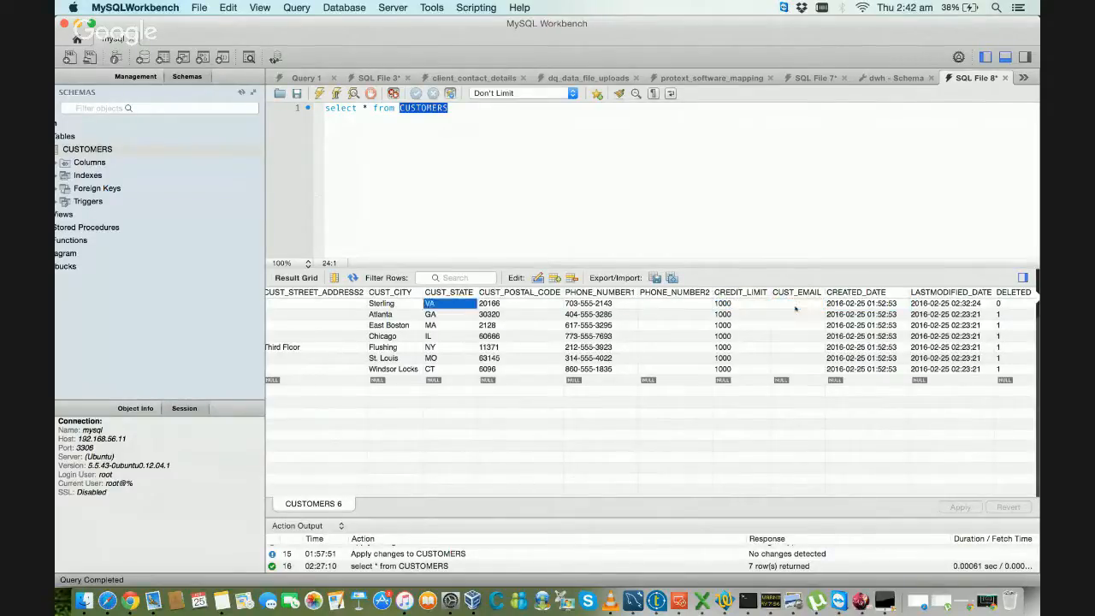
key(Left)
key(Left)
key(Left)
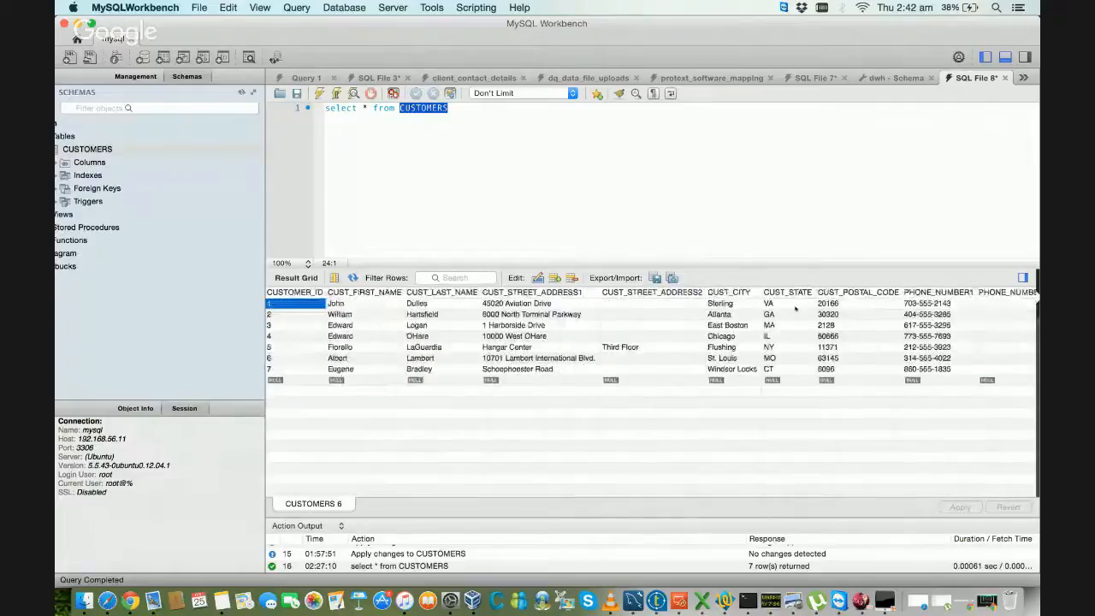
key(Right)
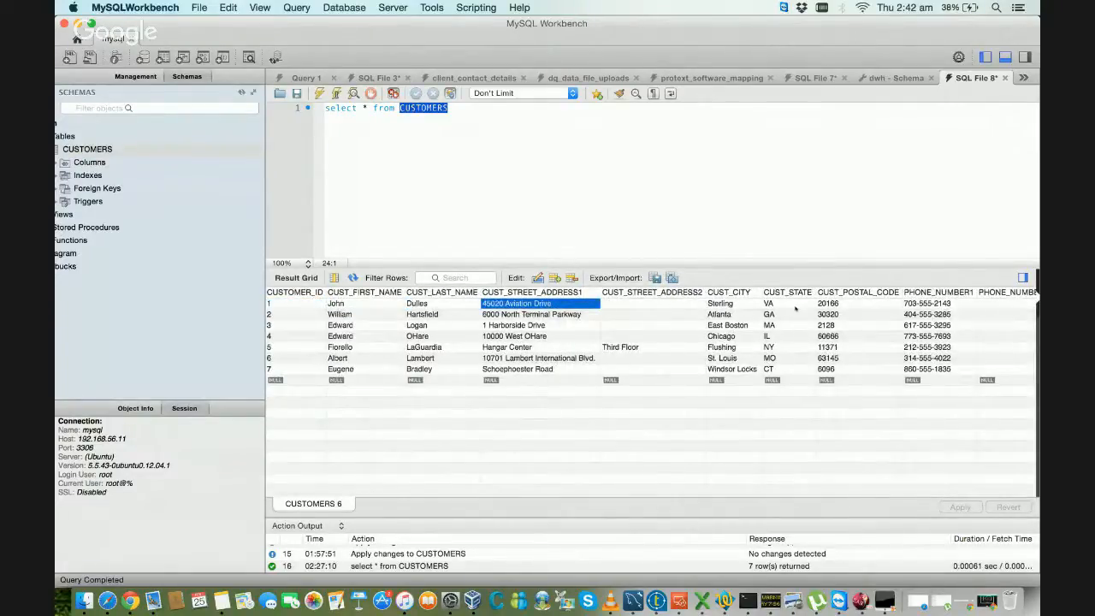
key(Right)
key(Right)
key(Right)
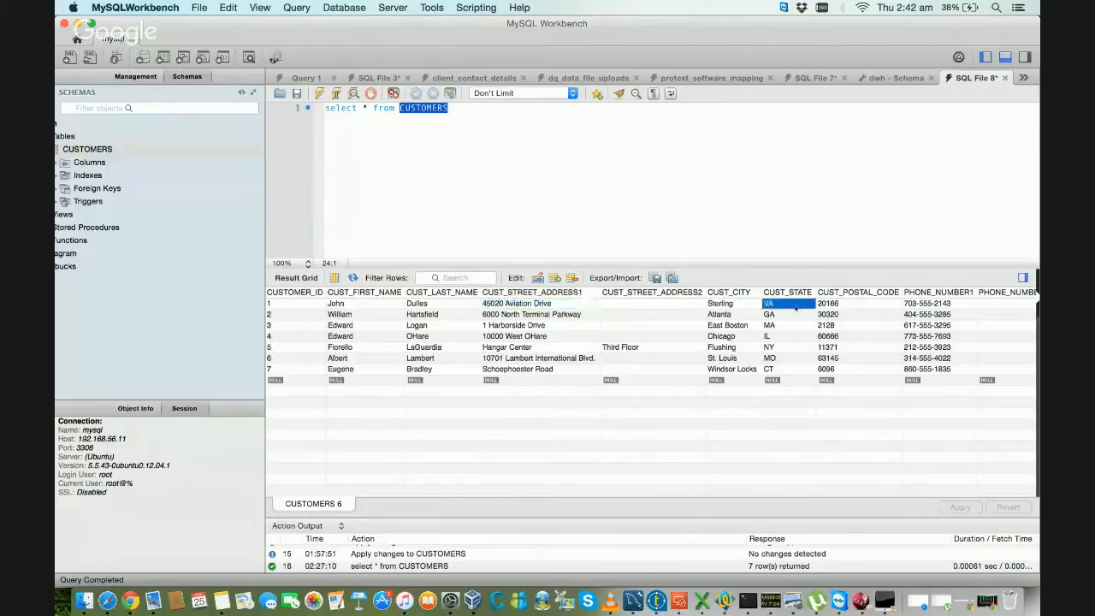
key(Right)
key(Right)
key(Right)
key(Right)
key(Right)
key(Right)
key(Right)
key(Right)
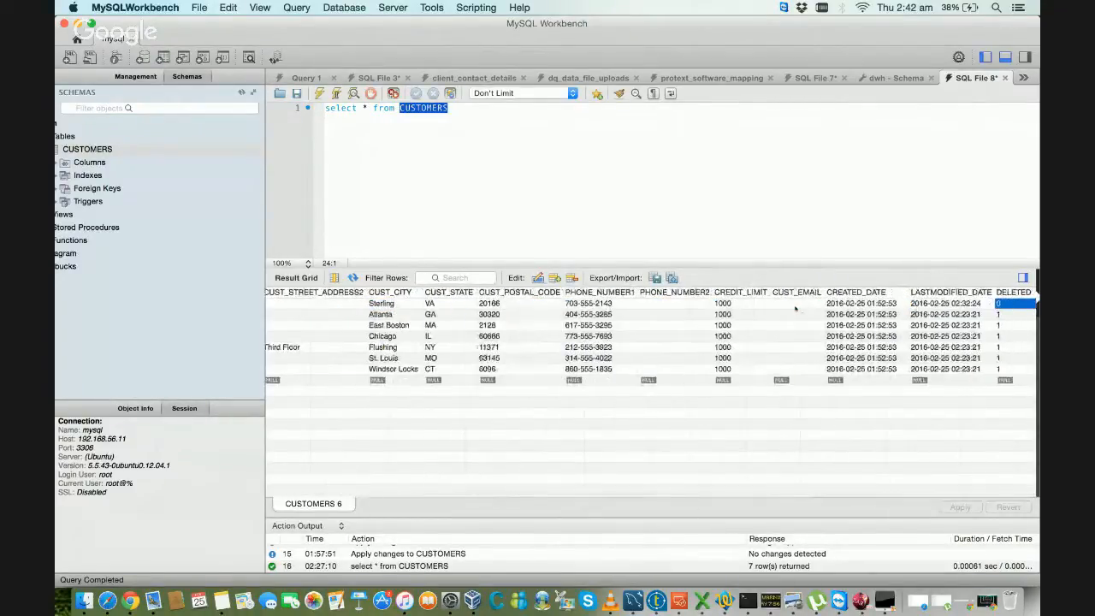
Step: Review the first customer record from the DELETED field back to its ID, name and street address fields
key(Left)
key(Left)
key(Left)
key(Left)
key(Left)
key(Left)
key(Left)
key(Left)
key(Left)
key(Left)
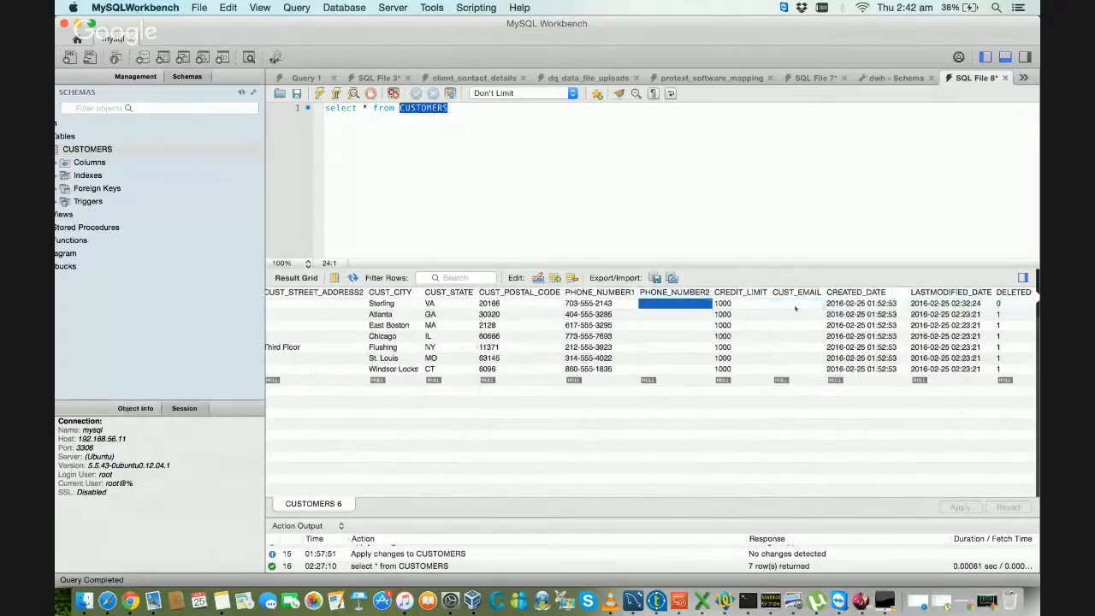
key(Left)
key(Left)
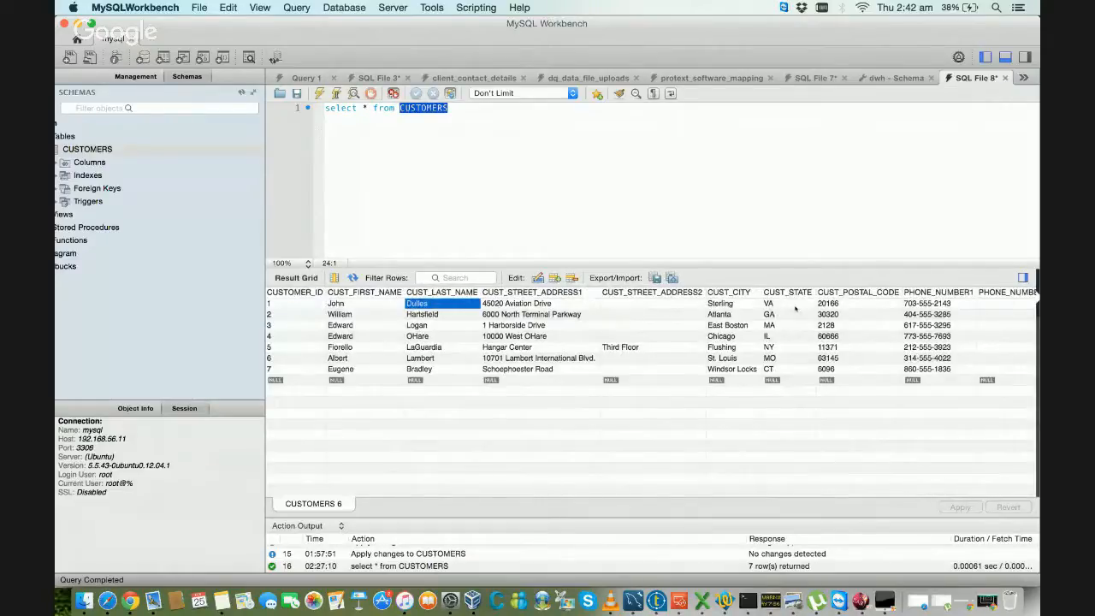
key(Right)
key(Right)
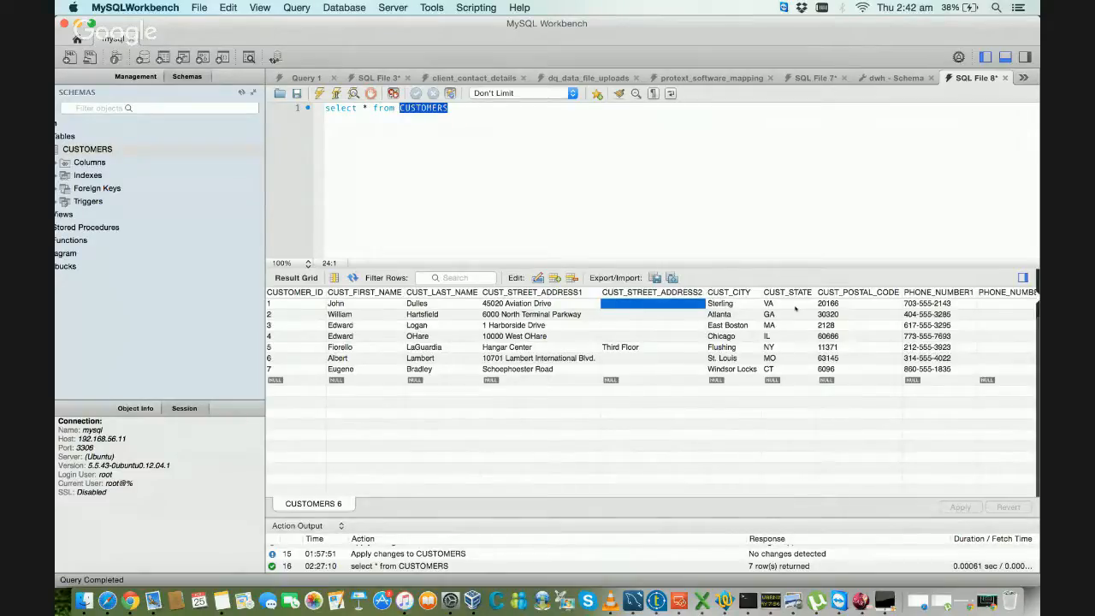
key(Left)
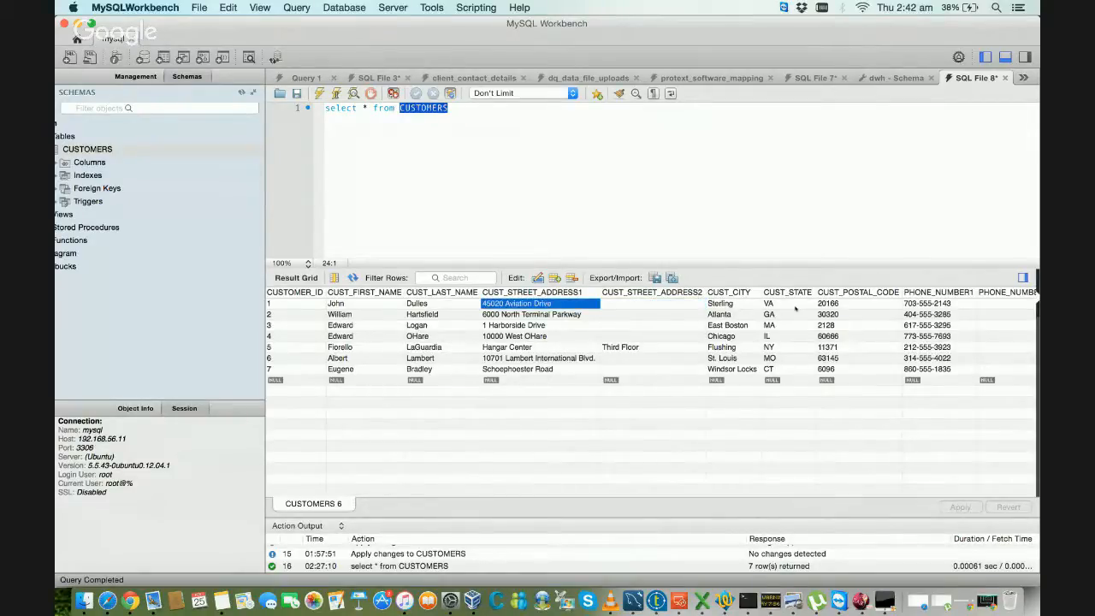
key(Left)
key(Left)
key(Left)
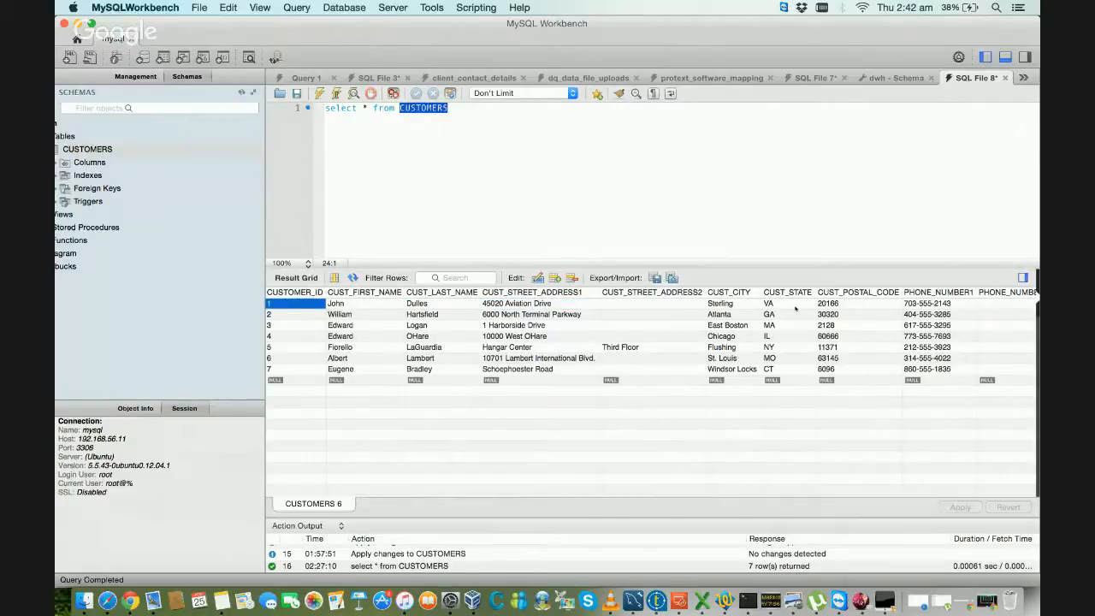
key(Right)
key(Right)
key(Right)
key(Right)
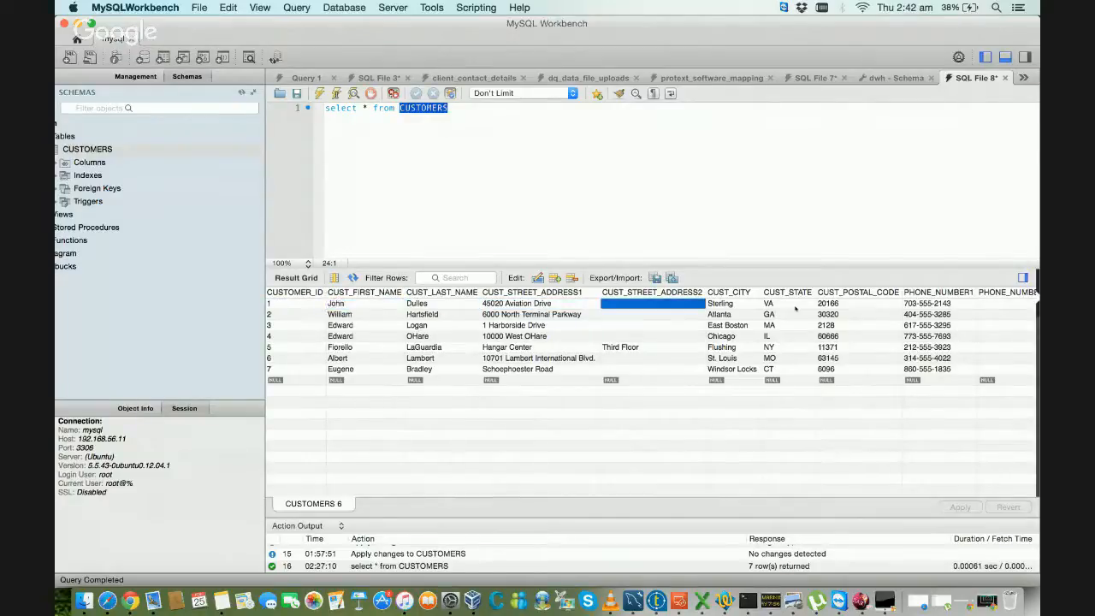
key(Left)
key(Left)
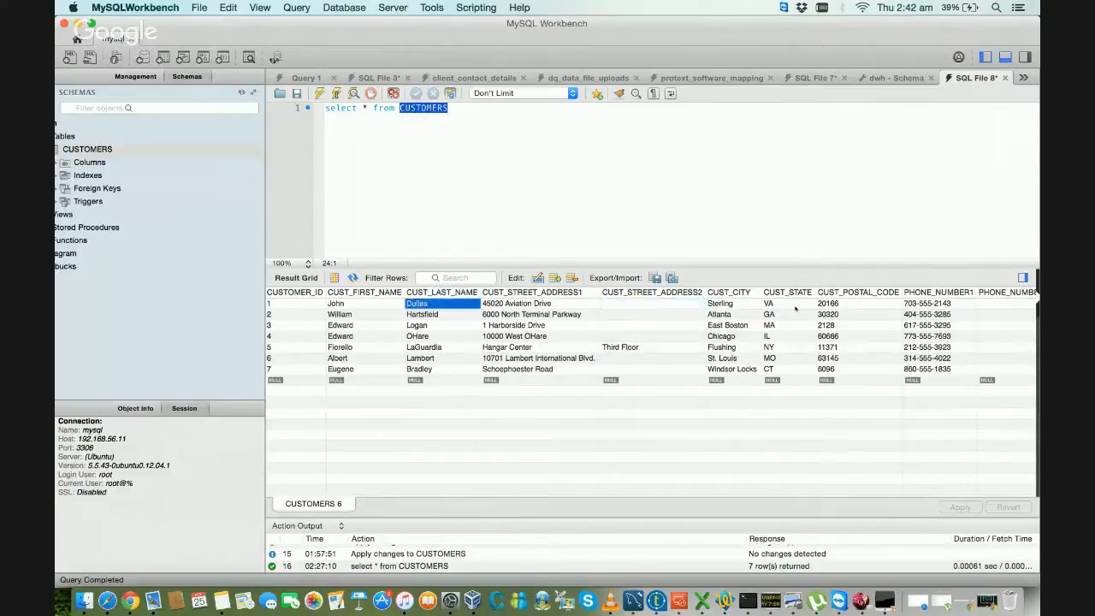
key(Left)
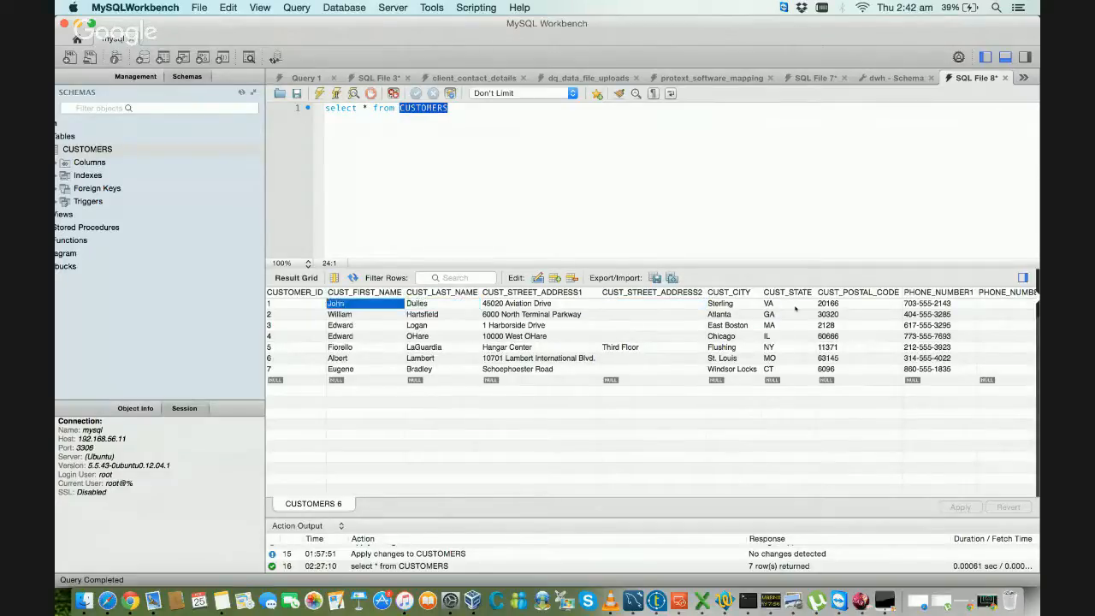
key(Right)
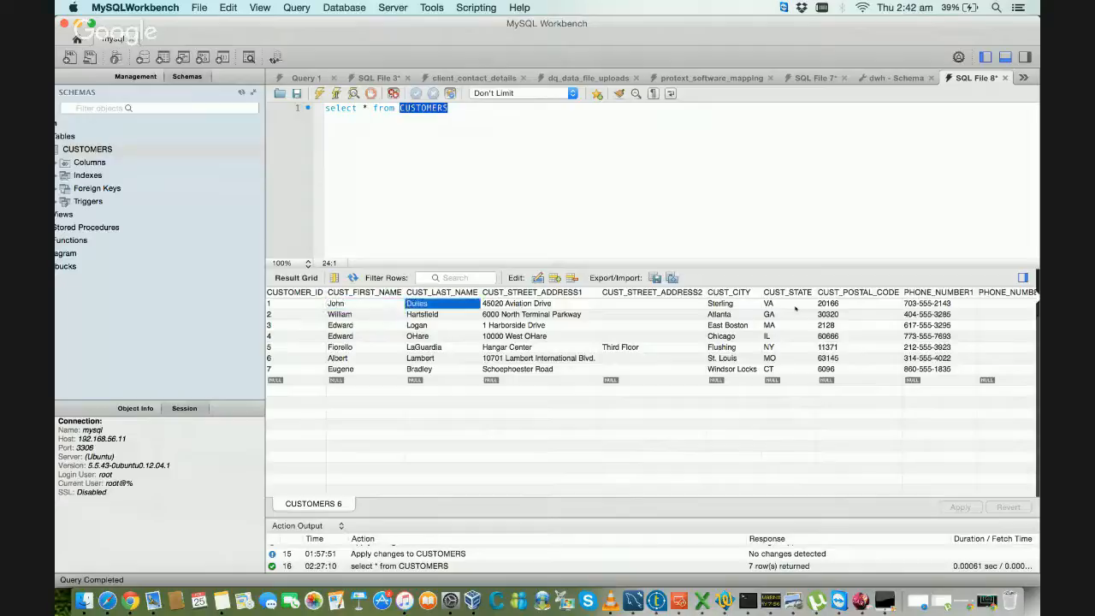
key(Left)
key(Right)
key(Left)
key(Right)
key(Left)
key(Right)
key(Left)
key(Right)
key(Left)
key(Right)
key(Left)
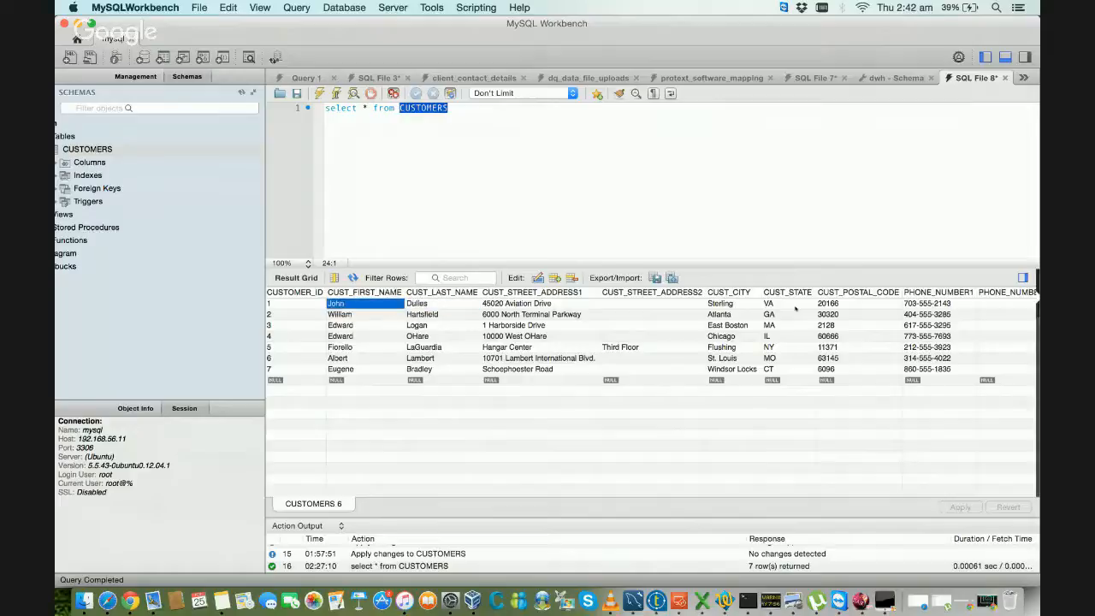
key(Right)
key(Left)
key(Right)
key(Left)
key(Right)
key(Left)
key(Right)
key(Left)
key(Right)
key(Left)
key(Right)
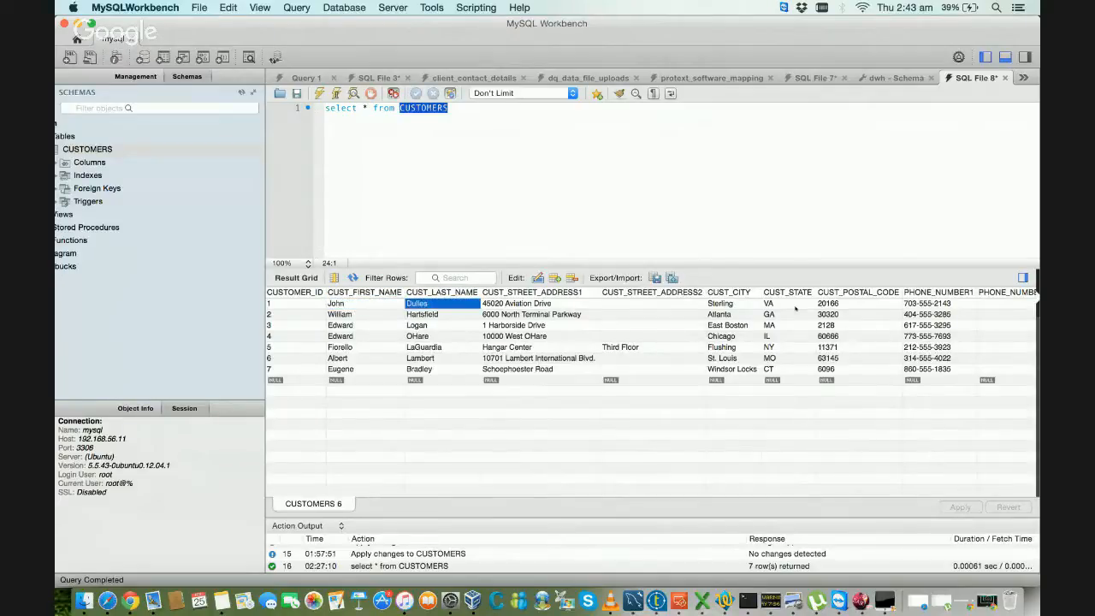
key(Left)
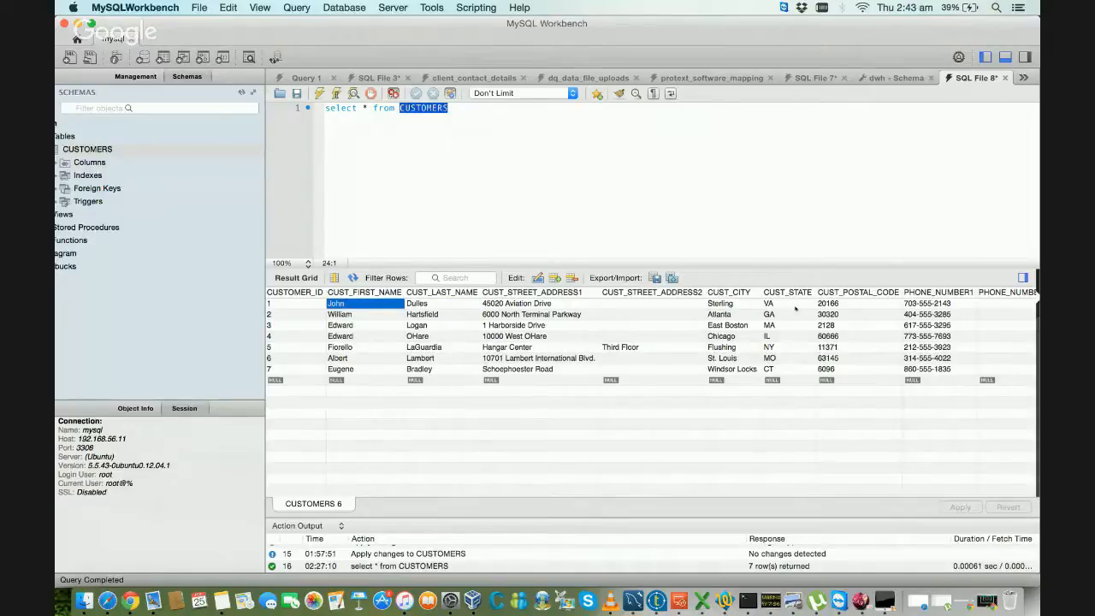
key(Right)
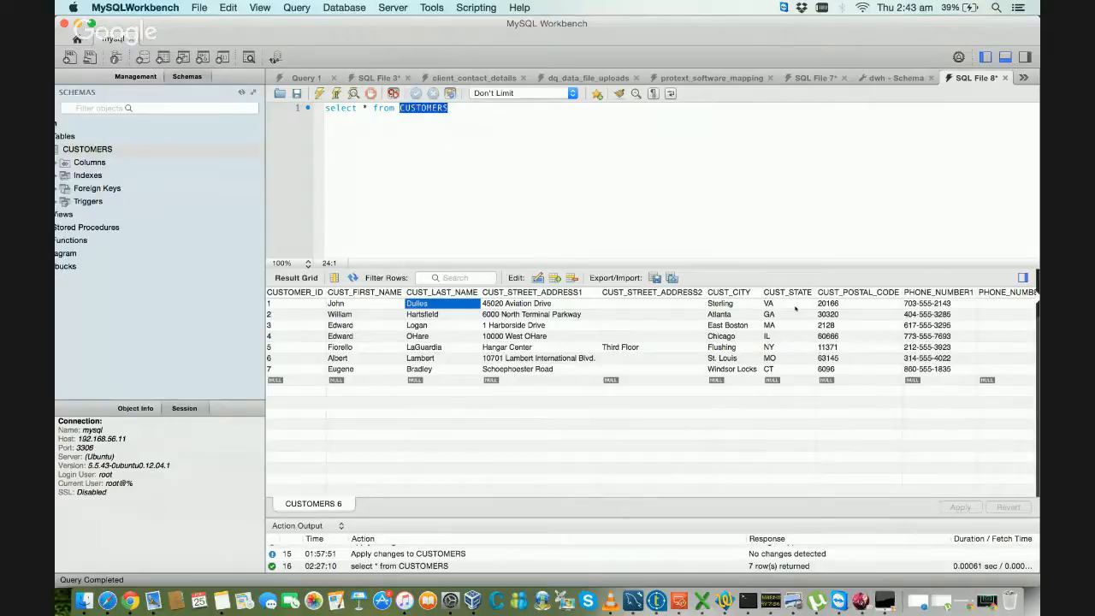
key(Left)
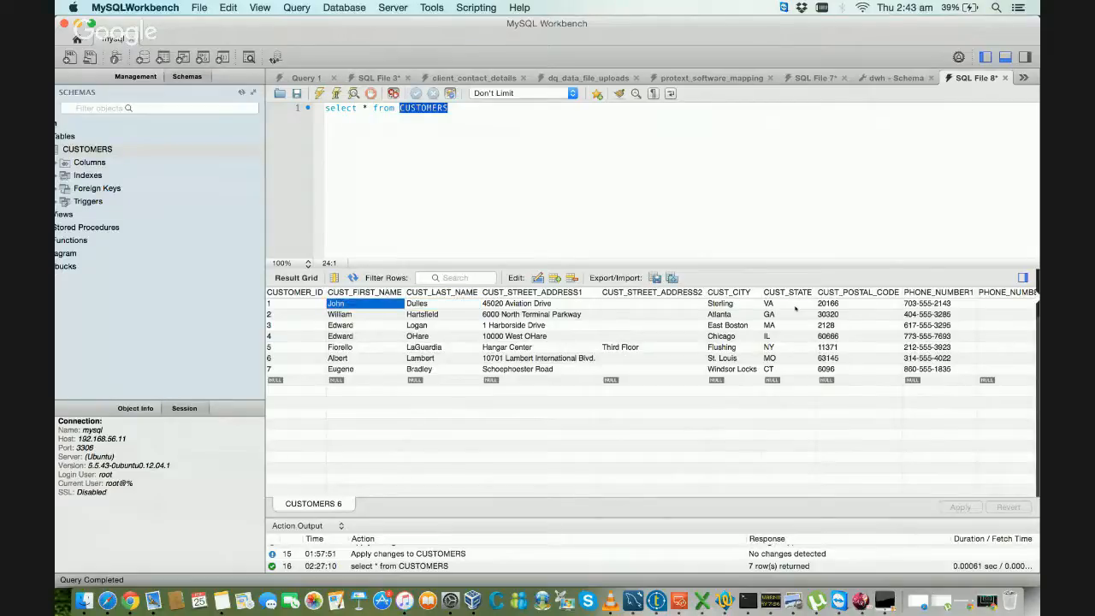
key(Right)
key(Left)
key(Right)
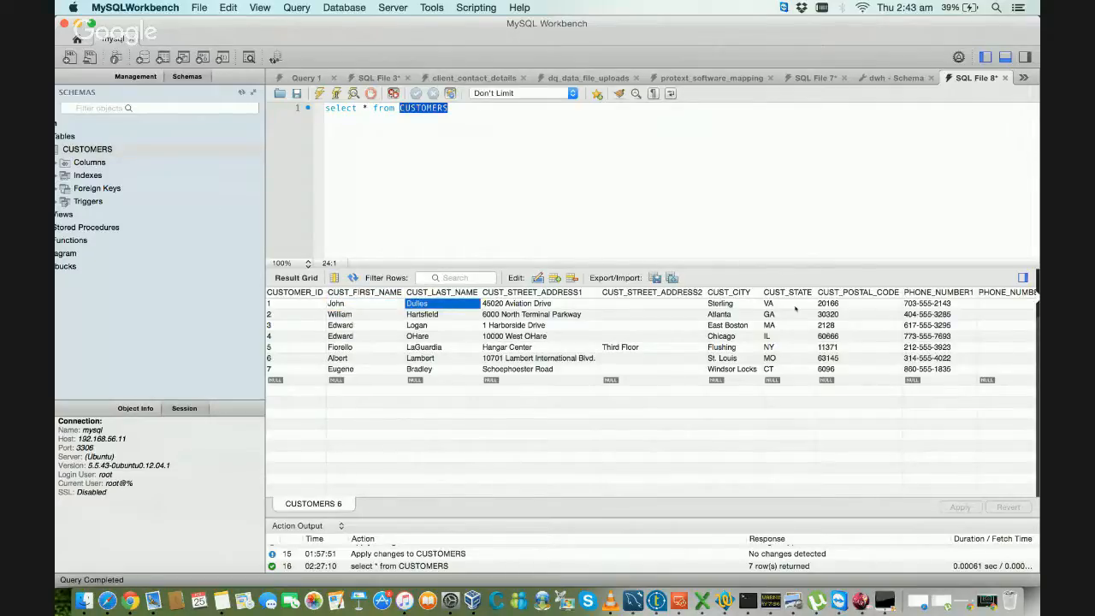
key(Left)
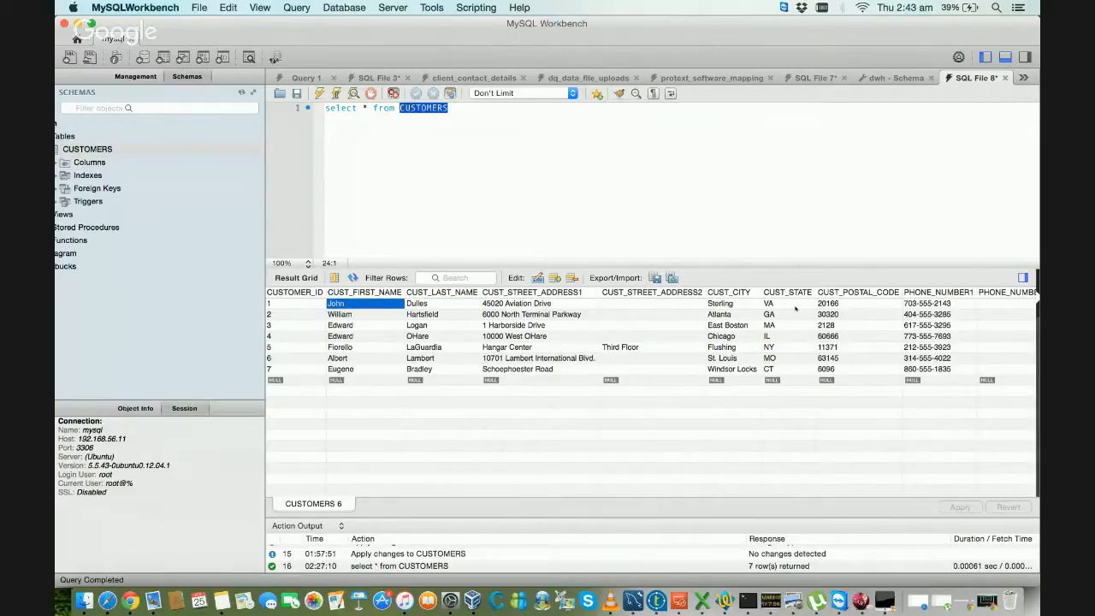
Step: Look through the first customer record's address fields up to CUST_STATE
key(Right)
key(Right)
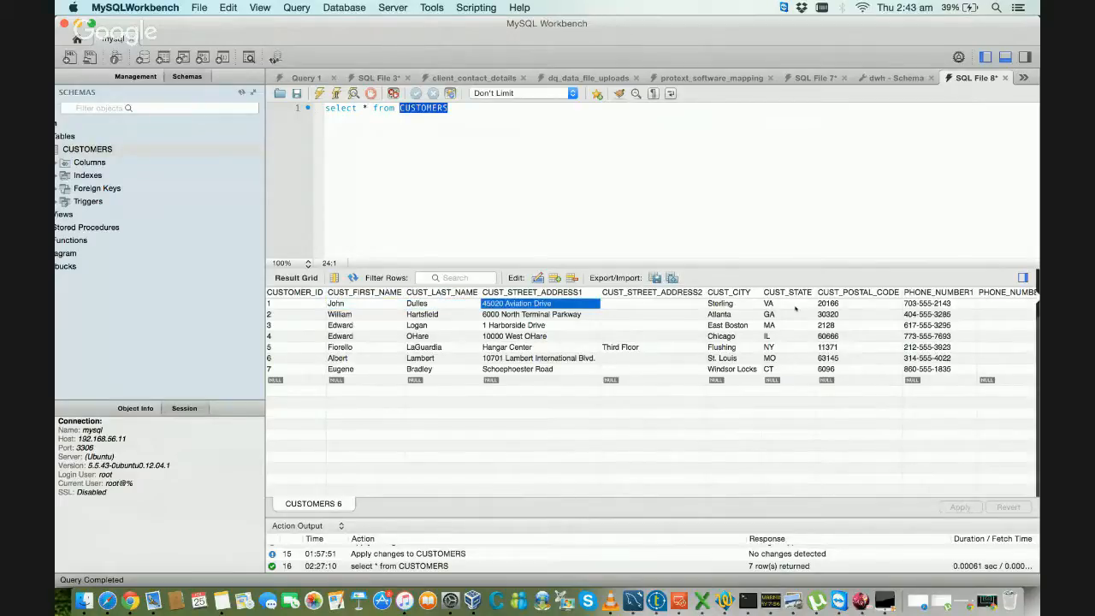
key(Right)
key(Right)
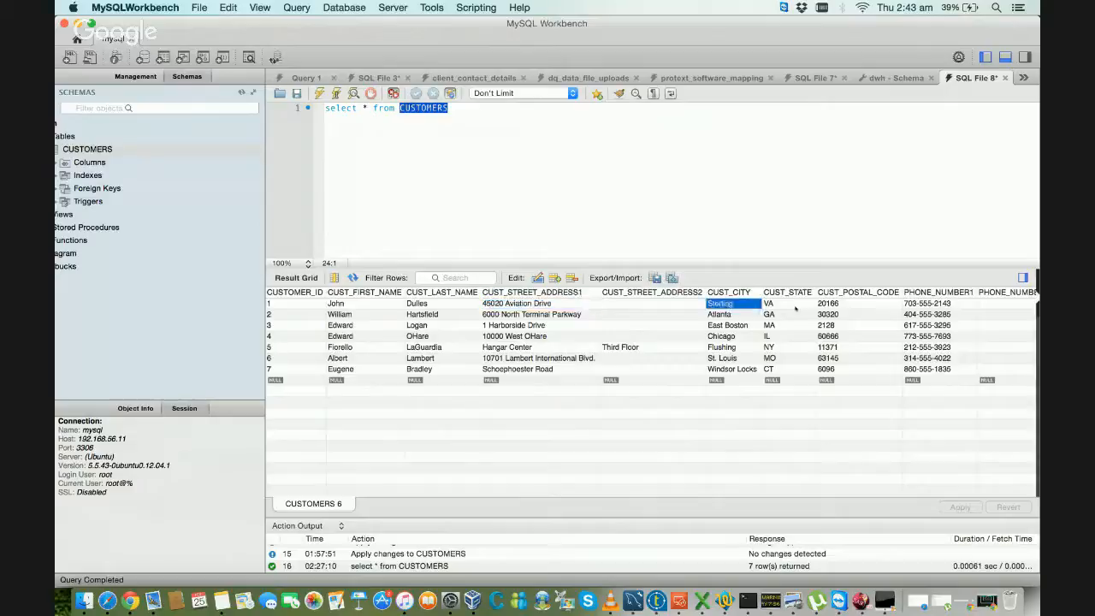
key(Right)
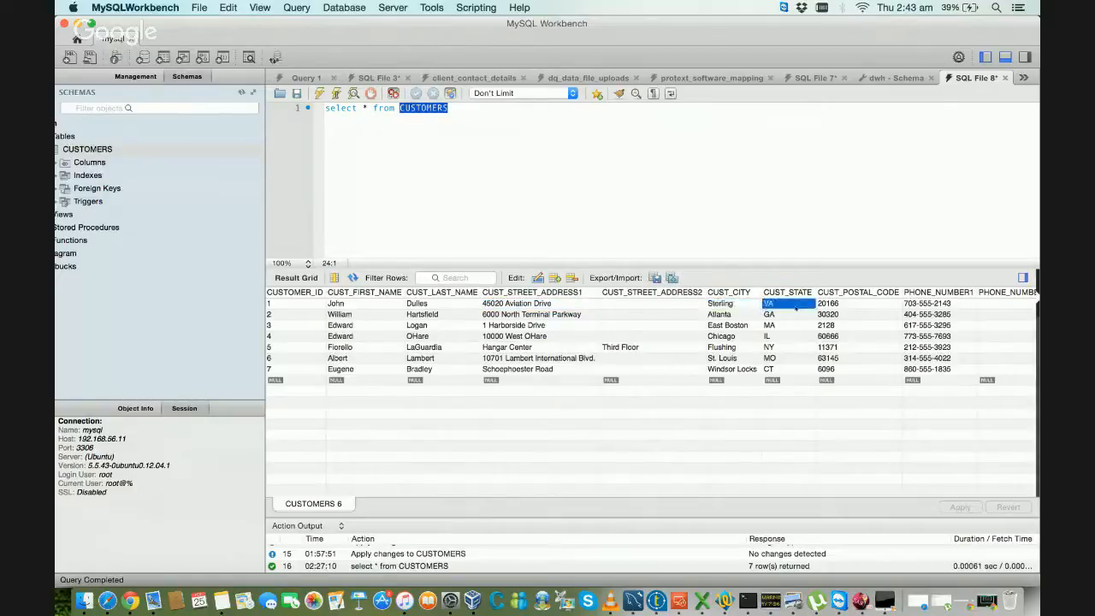
Step: Examine the first customer record's city, CUST_STATE and CUST_POSTAL_CODE fields
key(Right)
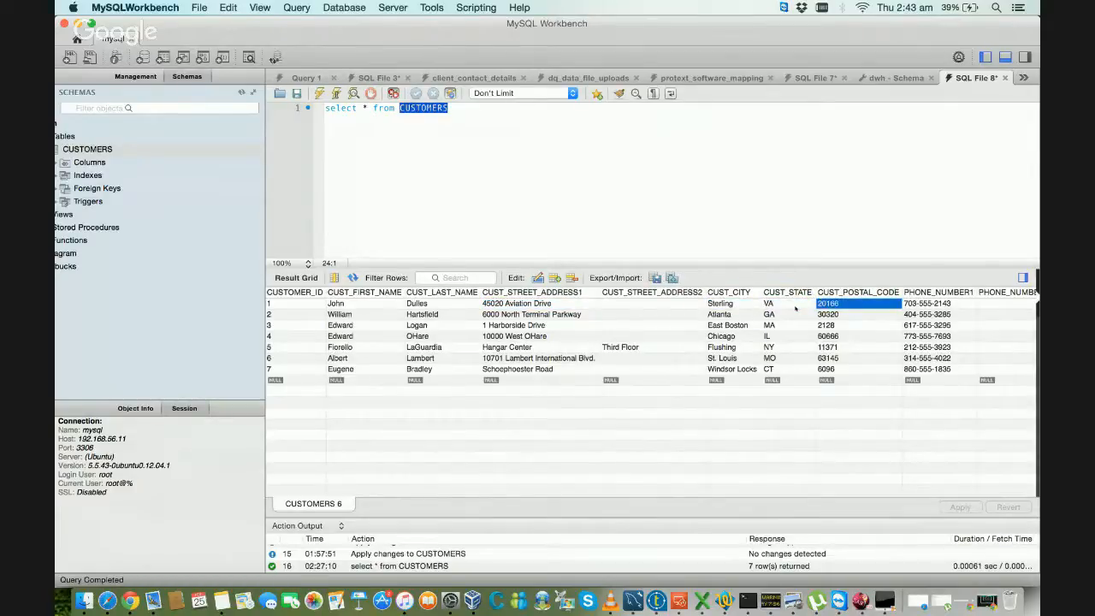
key(Left)
key(Left)
key(Left)
key(Left)
key(Right)
key(Right)
key(Right)
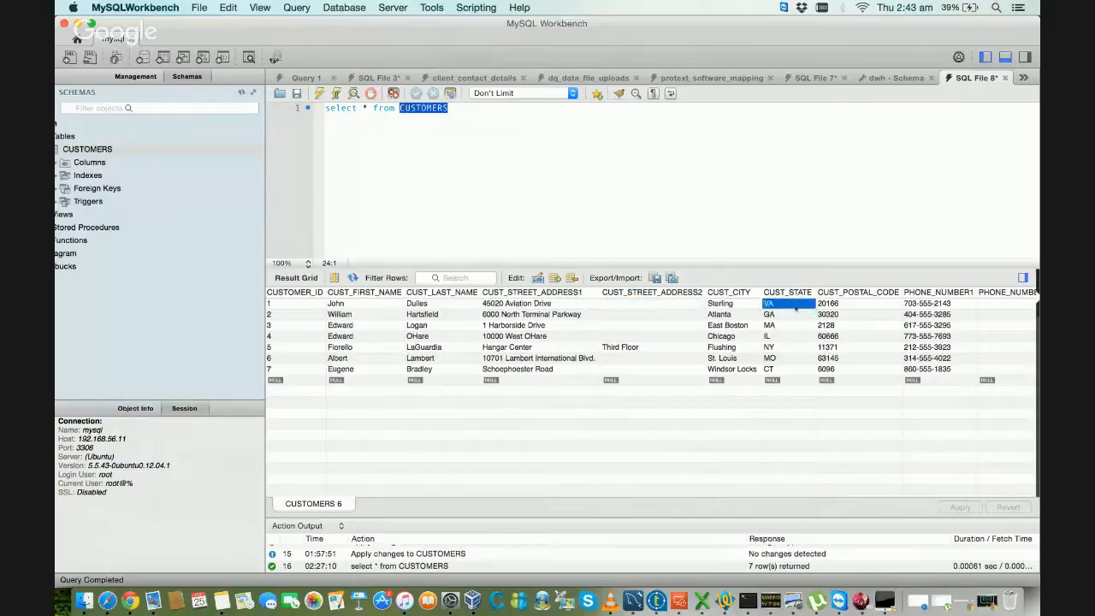
Step: Go through the first customer record's fields between CUST_STREET_ADDRESS1 and PHONE_NUMBER1
key(Right)
key(Right)
key(Left)
key(Left)
key(Left)
key(Left)
key(Left)
key(Left)
key(Right)
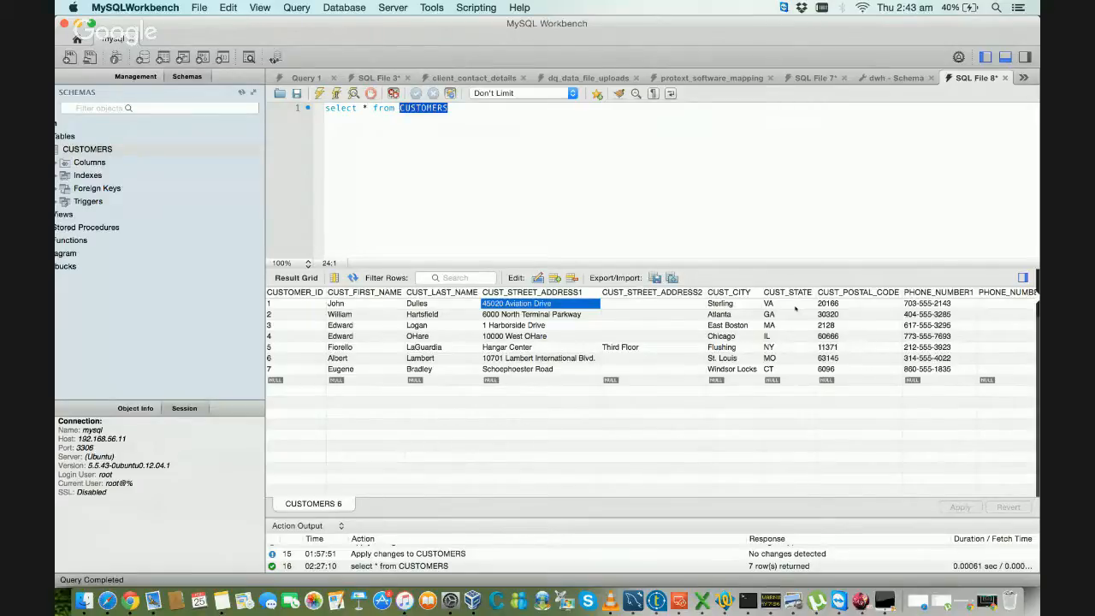
key(Right)
key(Right)
key(Right)
key(Right)
key(Right)
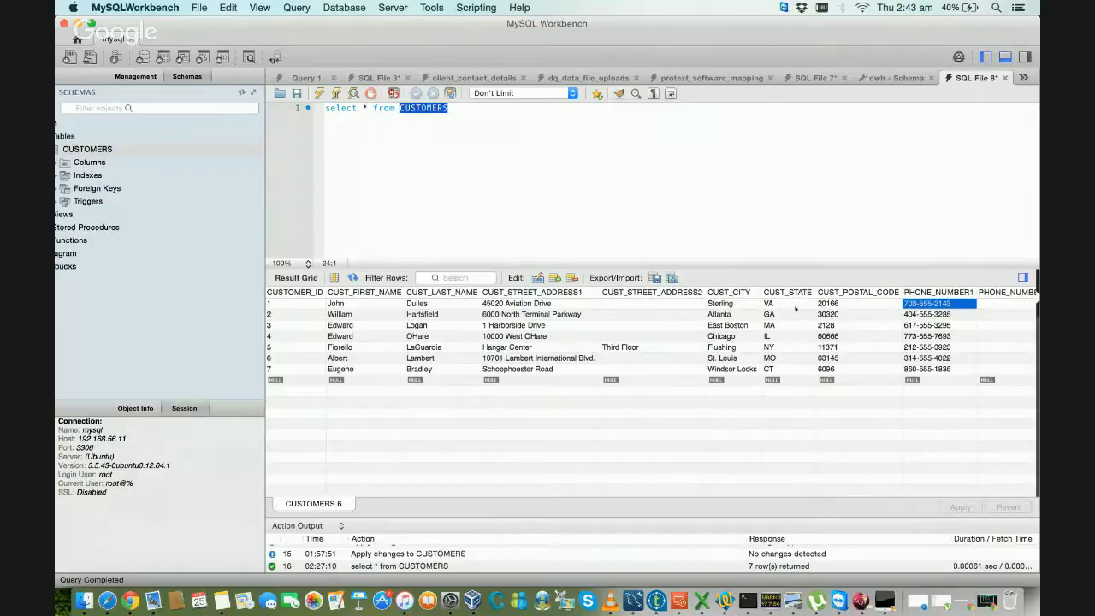
Step: Recheck the first customer record's street address, city and state fields in the result grid
key(Left)
key(Left)
key(Left)
key(Left)
key(Left)
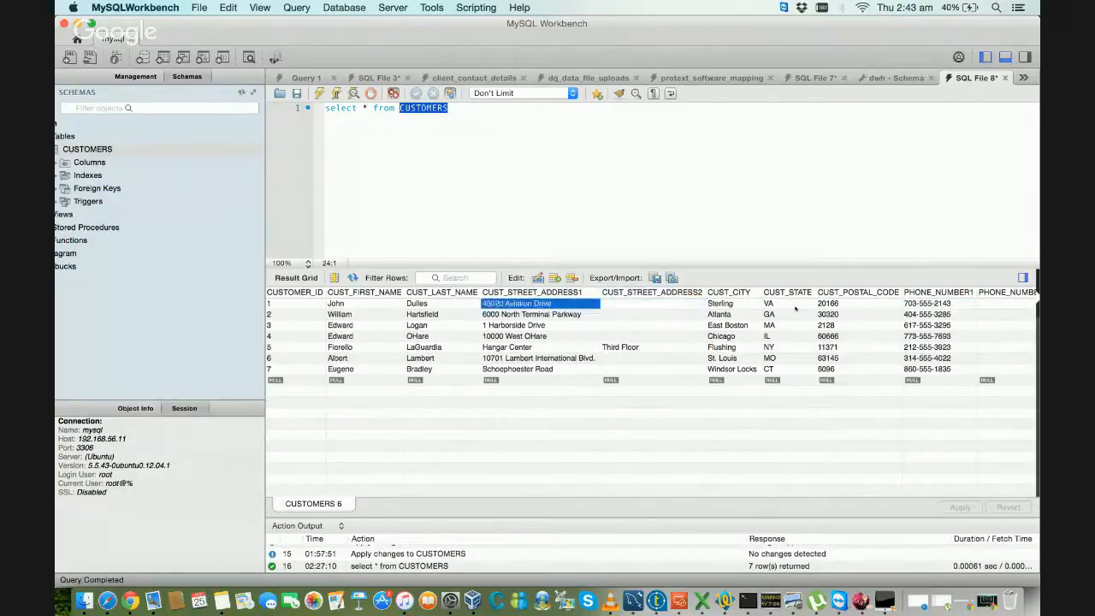
key(Right)
key(Right)
key(Right)
key(Right)
key(Left)
key(Left)
key(Left)
key(Left)
key(Right)
key(Right)
key(Right)
key(Right)
key(Right)
key(Right)
key(Right)
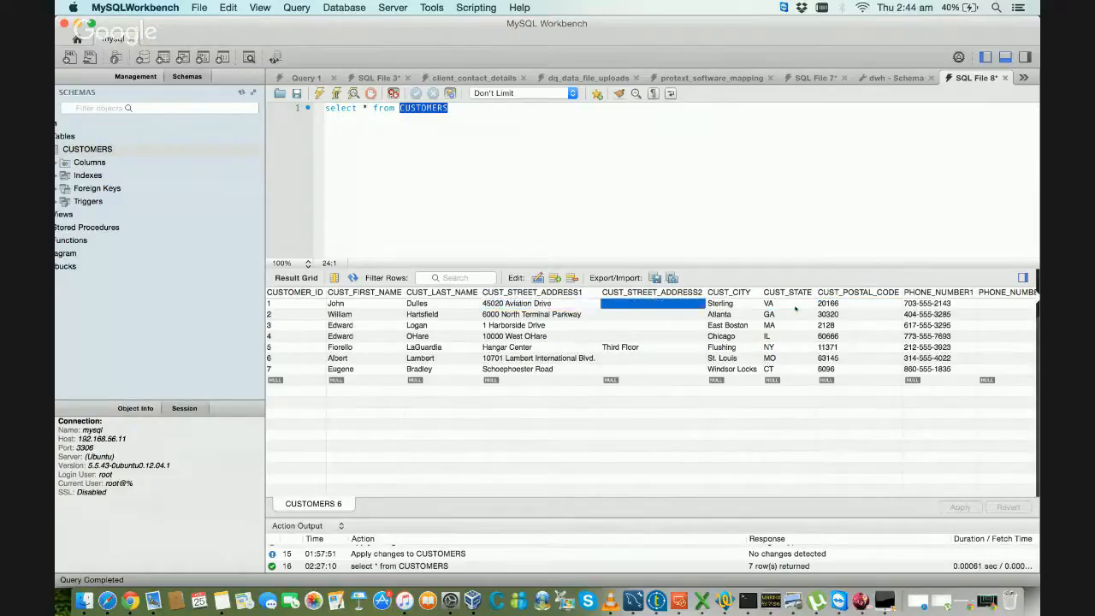
Step: Look through the rest of the first customer record up to LASTMODIFIED_DATE and DELETED
key(Right)
key(Right)
key(Right)
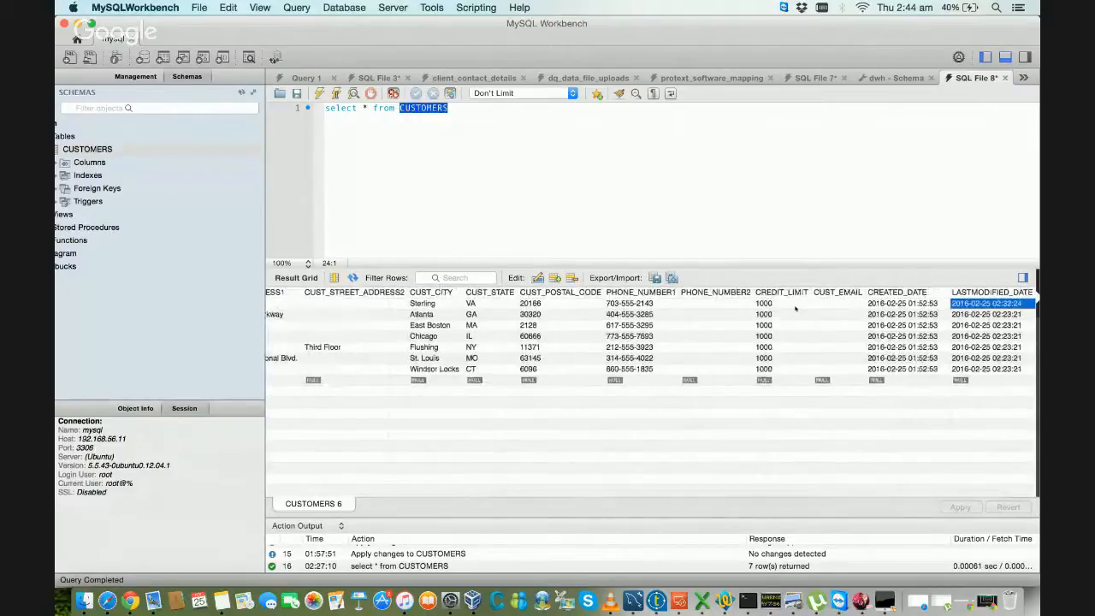
scroll(796, 309, right, 2)
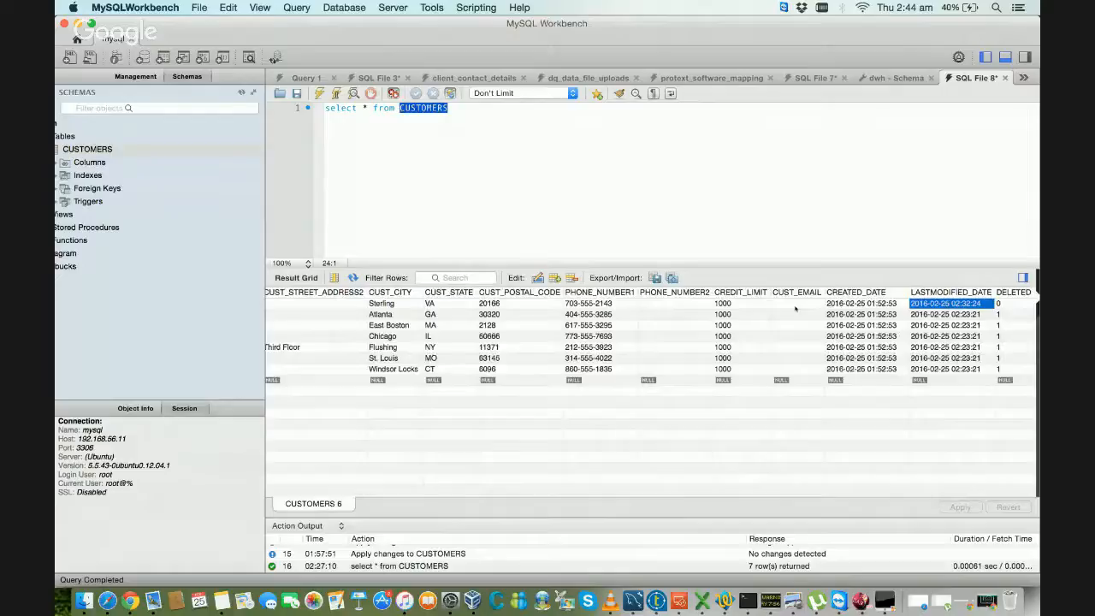
key(Right)
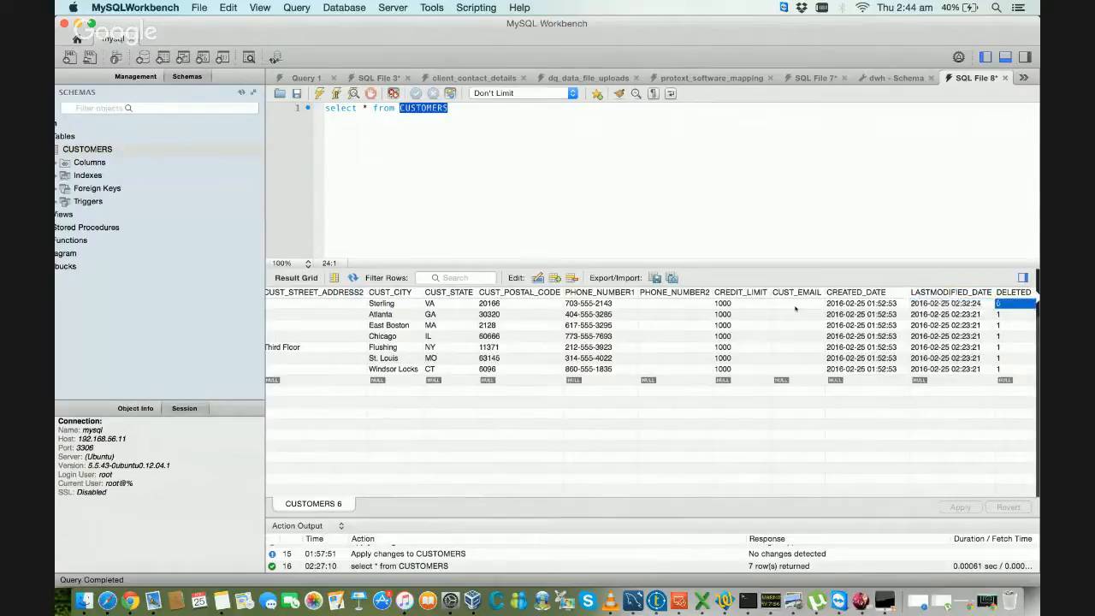
Step: Examine the first customer record's CUST_EMAIL, CREATED_DATE, LASTMODIFIED_DATE and DELETED fields
key(Left)
key(Left)
key(Left)
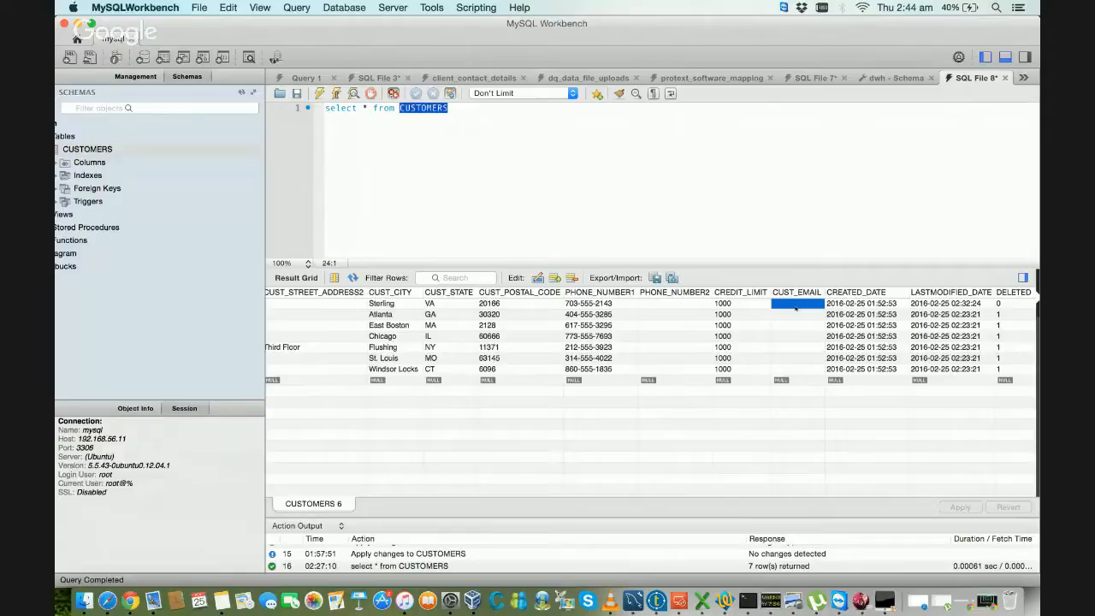
key(Right)
key(Right)
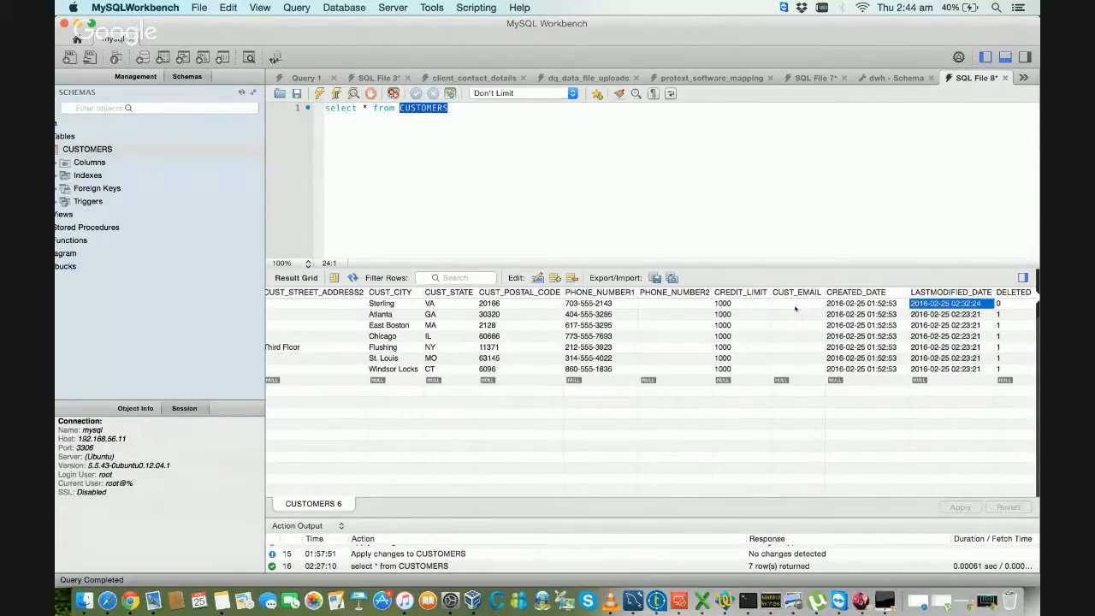
key(Right)
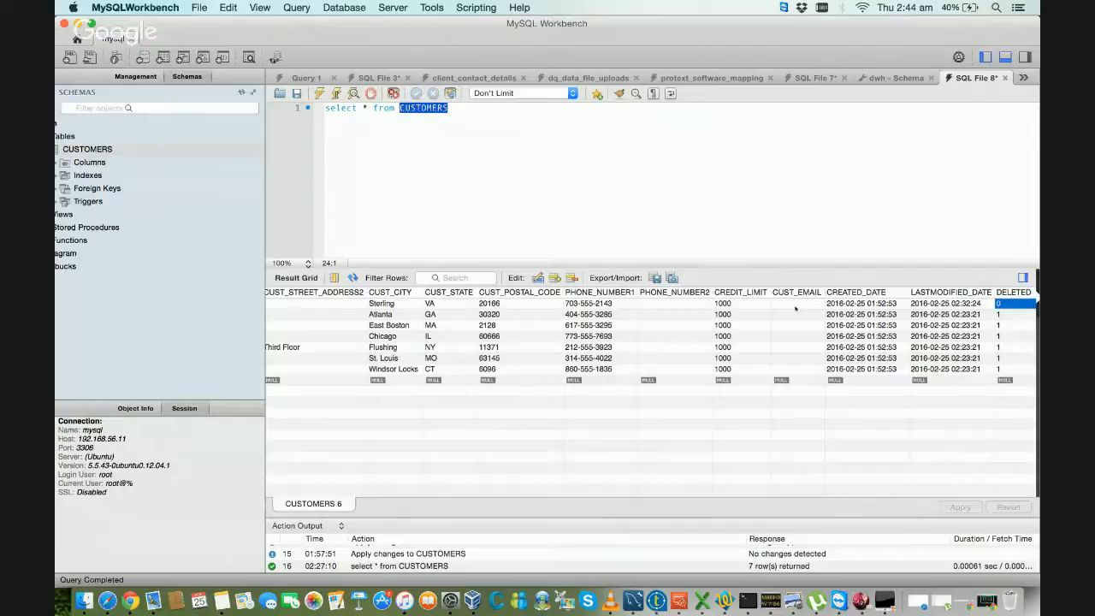
Step: Review the second customer record from its DELETED field back to CUSTOMER_ID
key(Down)
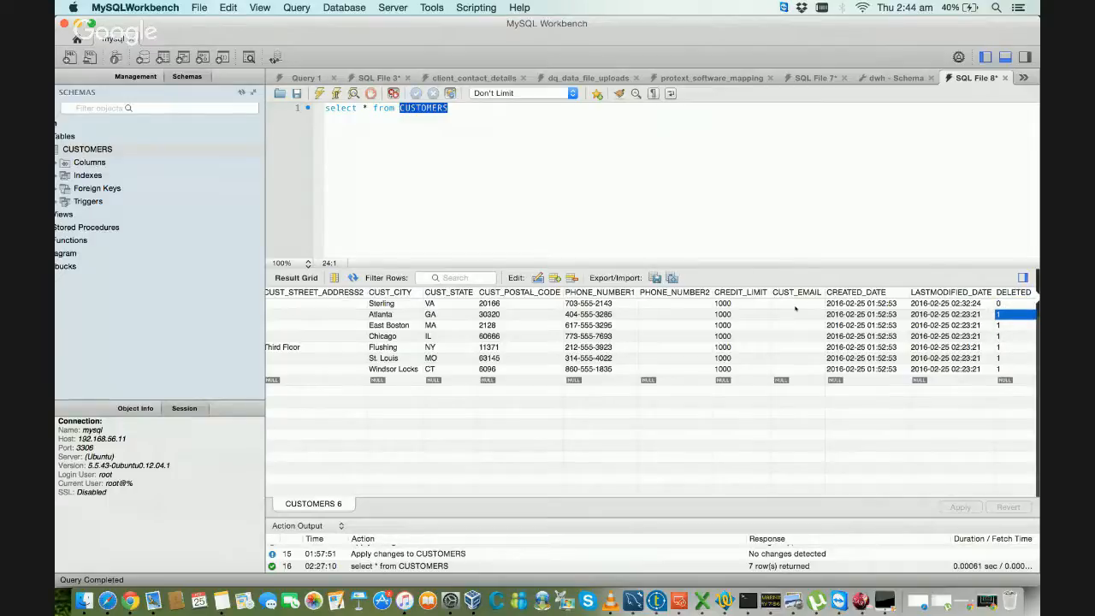
key(Left)
key(Left)
key(Left)
key(Left)
key(Left)
key(Left)
key(Left)
key(Left)
key(Left)
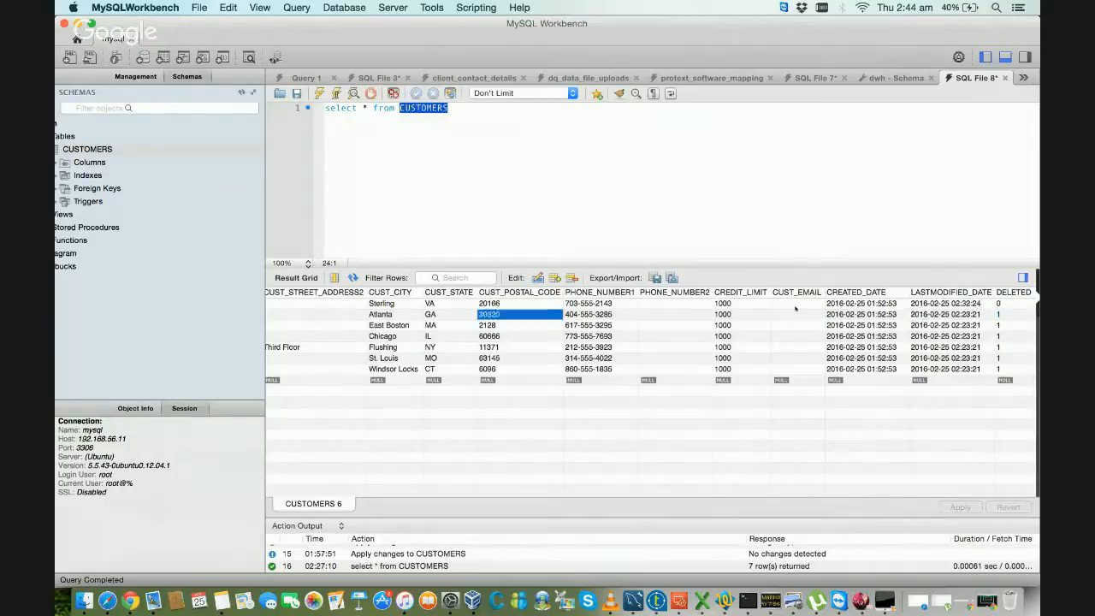
key(Left)
key(Left)
key(Left)
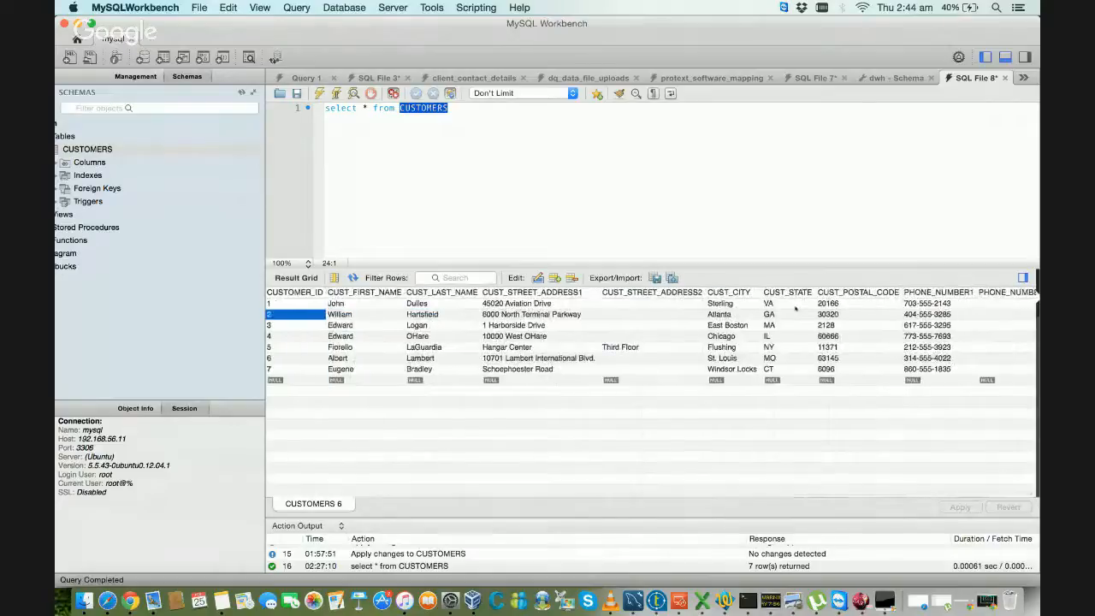
Step: Go through the second customer record from CUSTOMER_ID forward to CREATED_DATE and DELETED
key(Right)
key(Right)
key(Right)
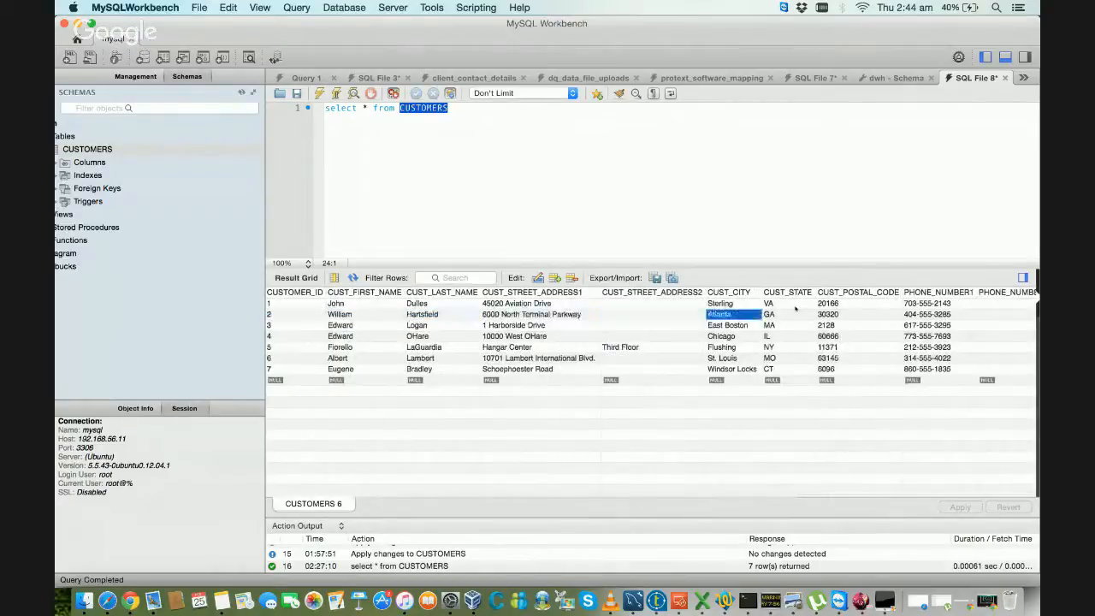
key(Right)
key(Right)
key(Right)
key(Right)
key(Right)
key(Right)
key(Right)
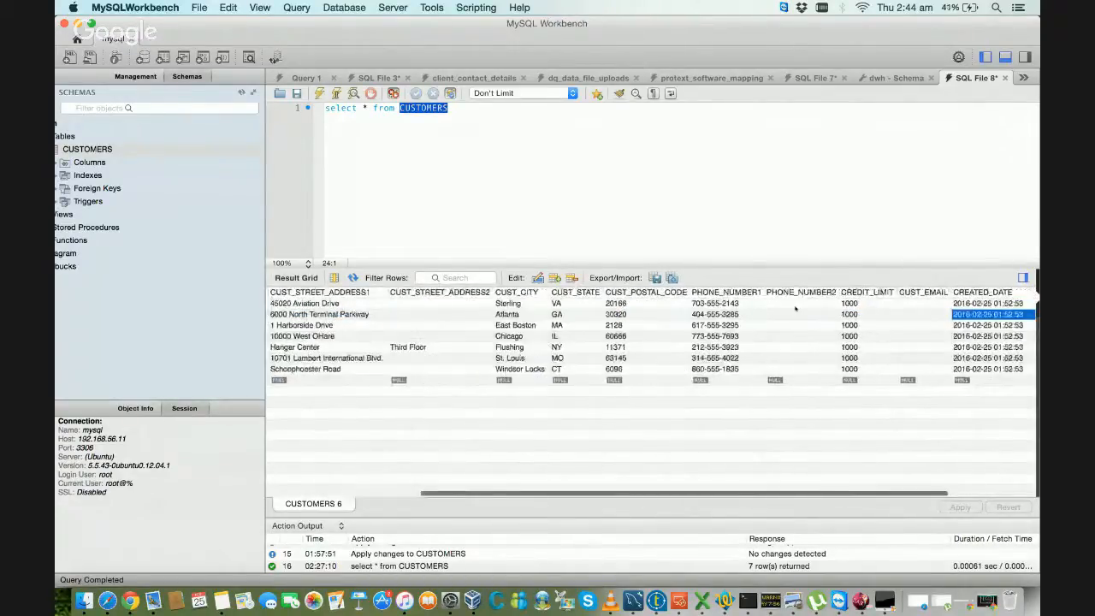
key(Right)
key(Right)
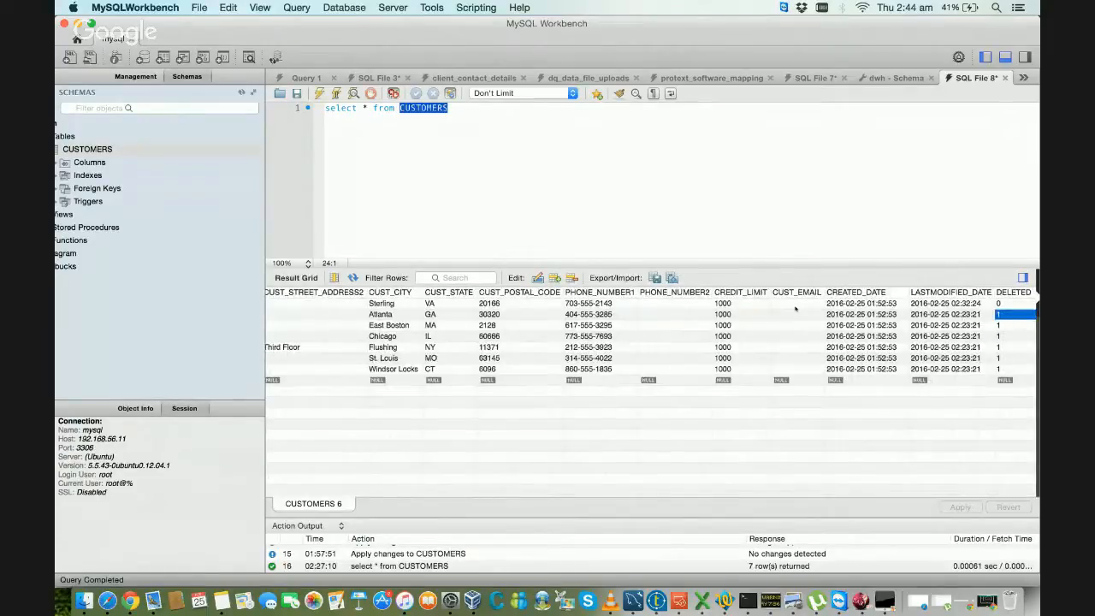
Step: Check the first record's fields from CUST_EMAIL to DELETED against the second record's DELETED value
key(Up)
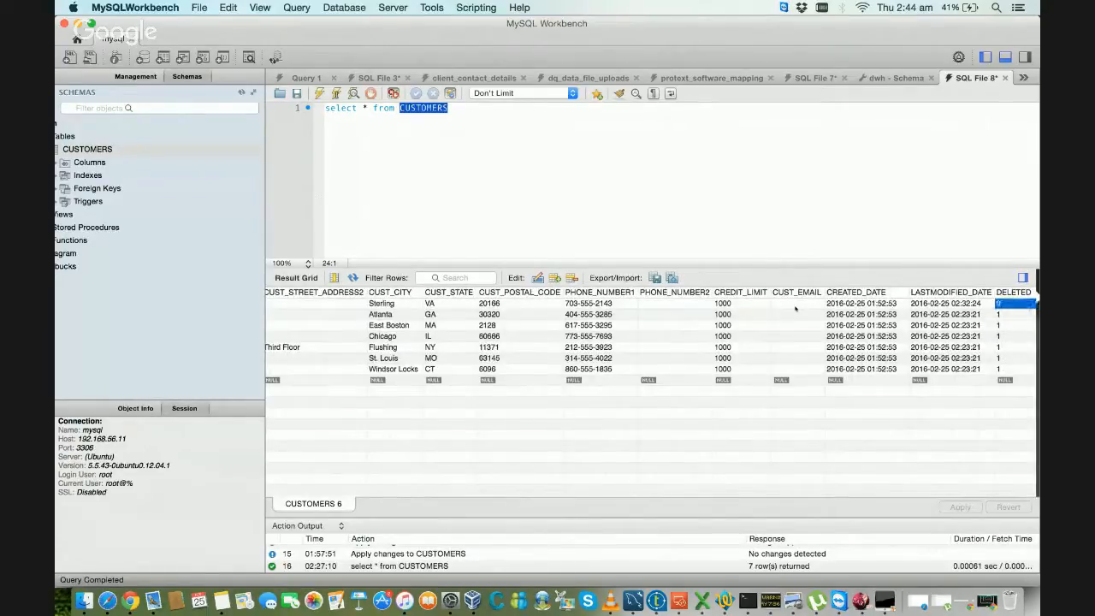
key(Left)
key(Left)
key(Left)
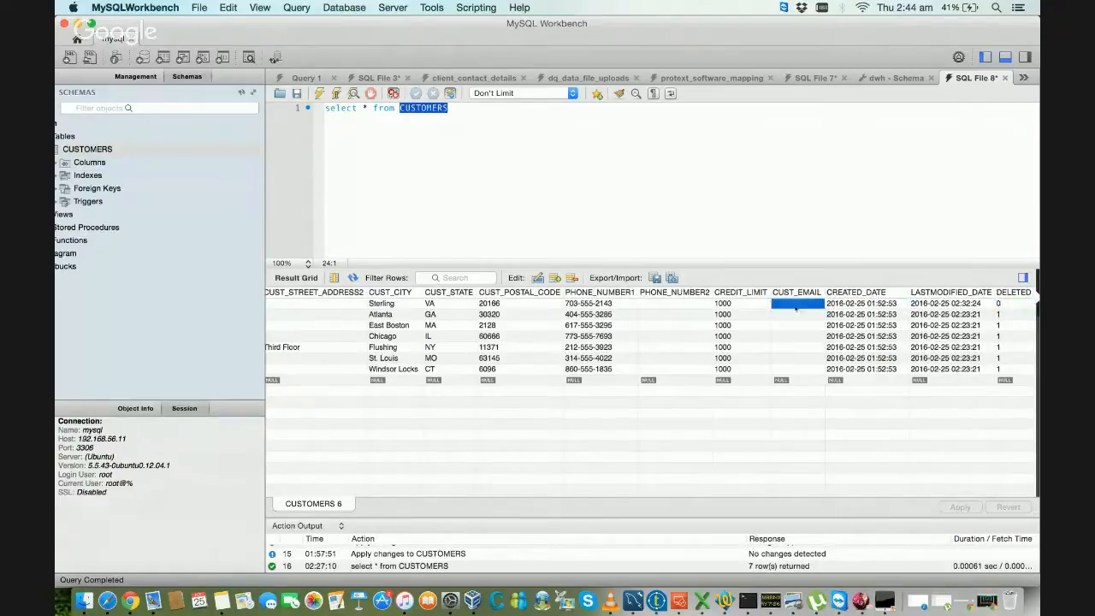
key(Right)
key(Right)
key(Right)
key(Down)
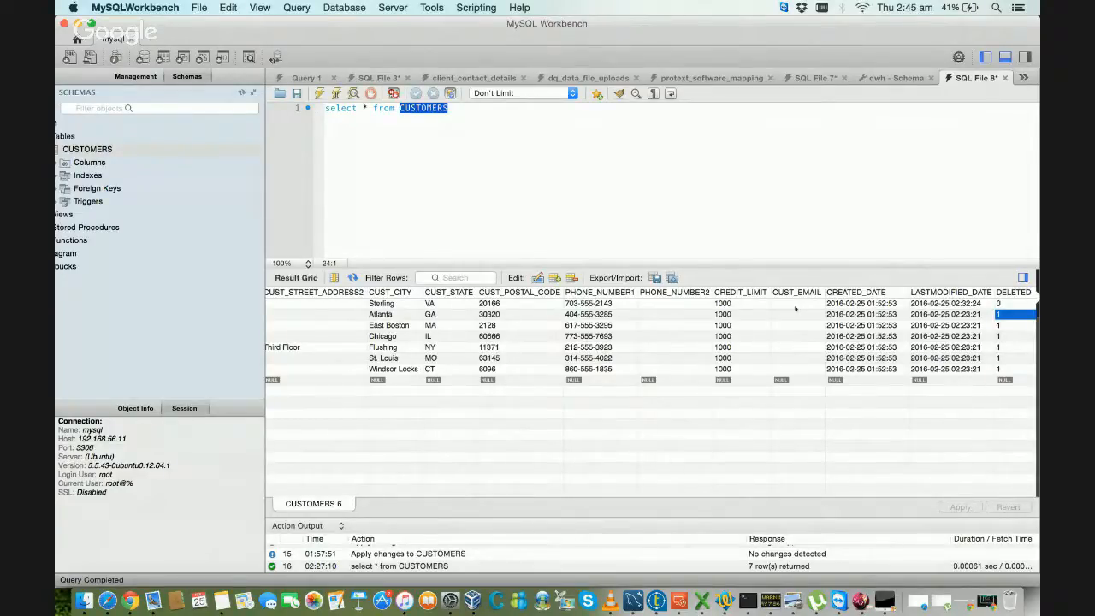
Step: Examine the second record's address fields and compare CUST_STREET_ADDRESS2 across the first three customers
key(Left)
key(Left)
key(Left)
key(Left)
key(Left)
key(Left)
key(Left)
key(Left)
key(Left)
key(Left)
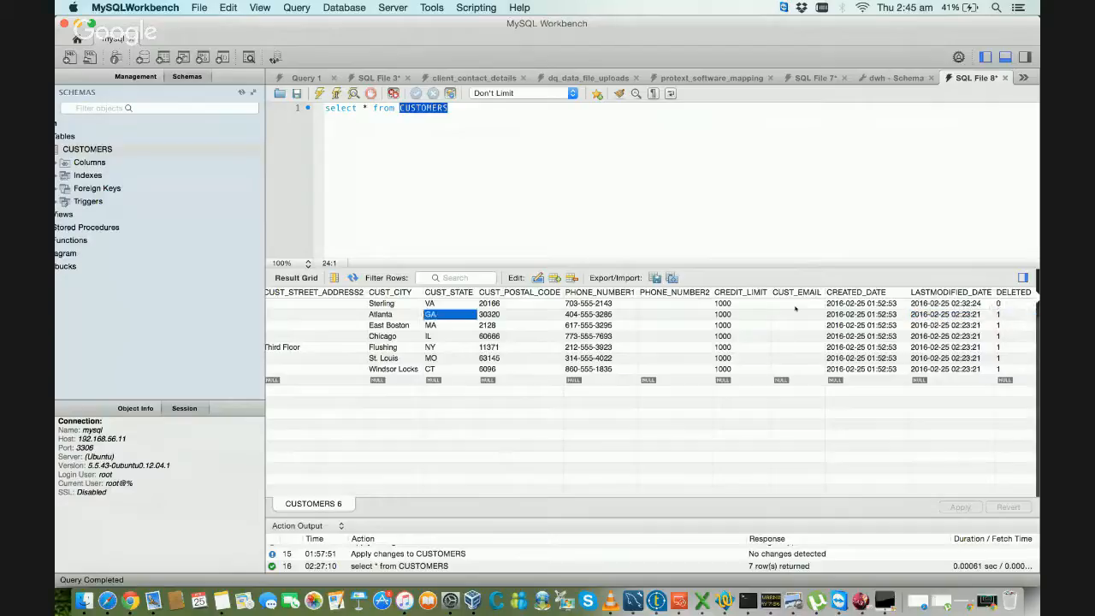
key(Left)
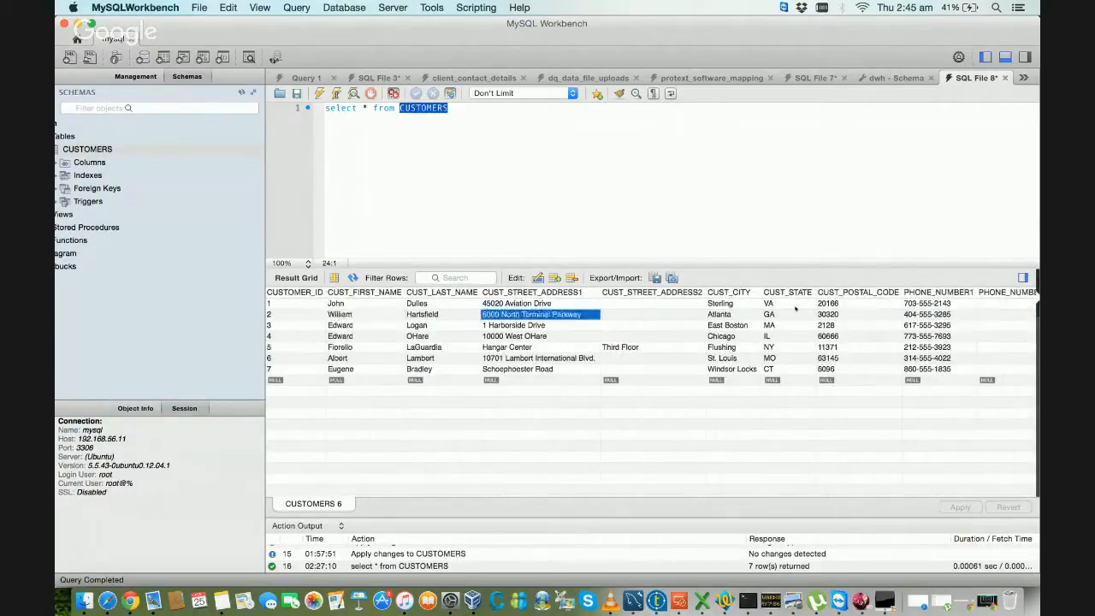
key(Right)
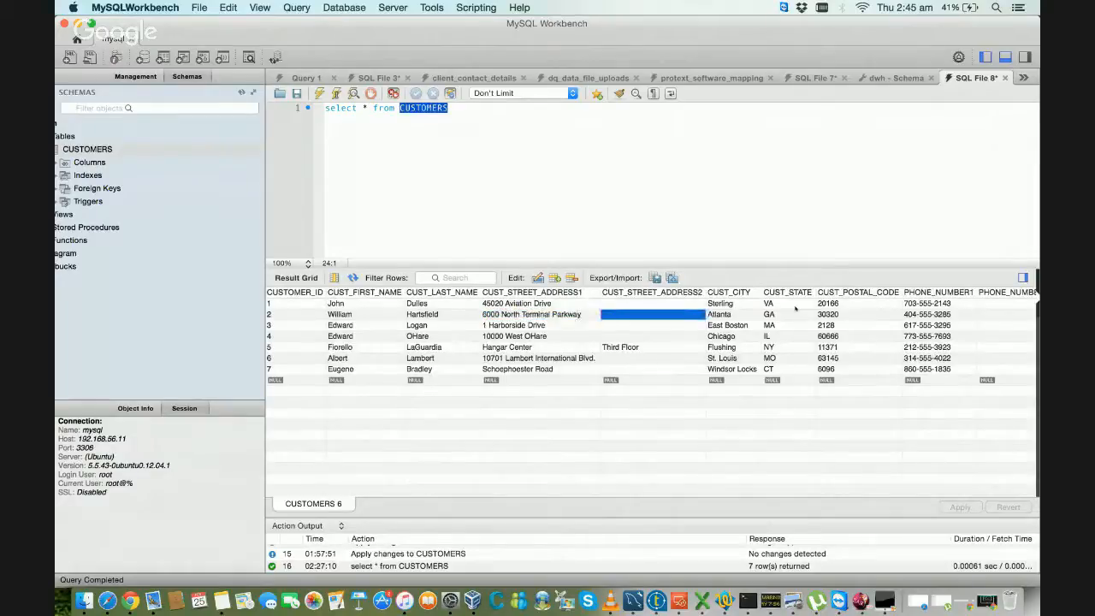
key(Up)
key(Down)
key(Down)
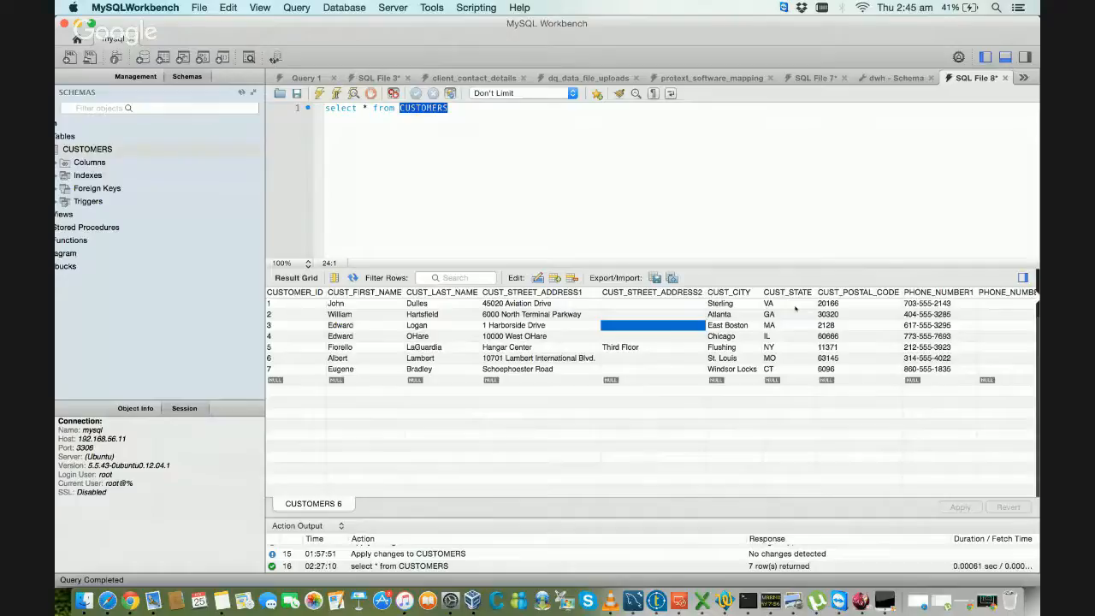
key(Up)
key(Up)
key(Down)
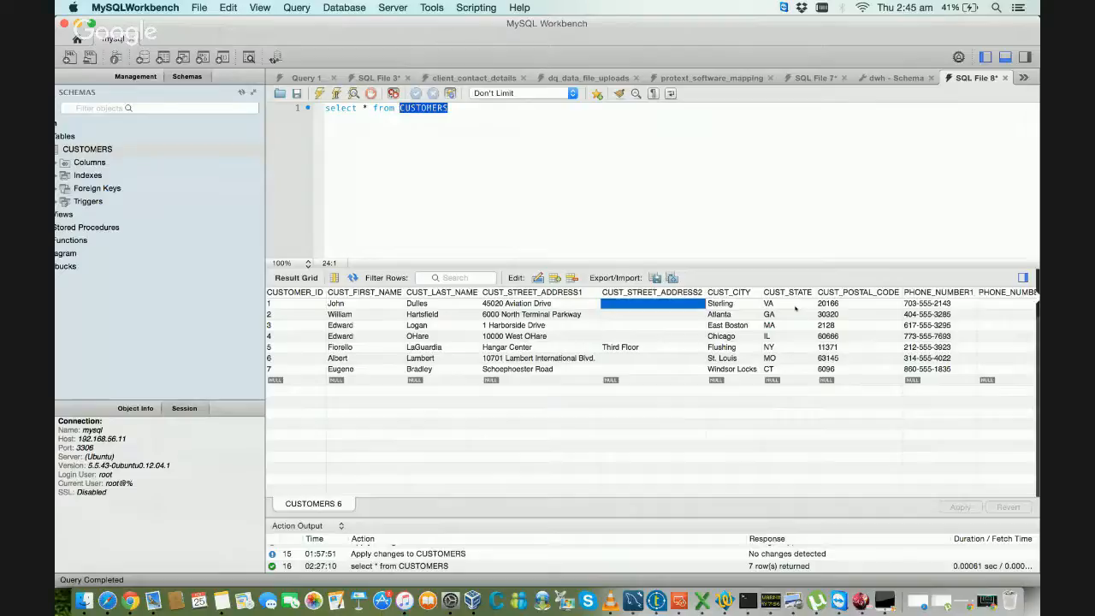
Step: Look at PHONE_NUMBER2 for the second customer and CREDIT_LIMIT for the third customer
click(797, 312)
key(Right)
key(Right)
key(Right)
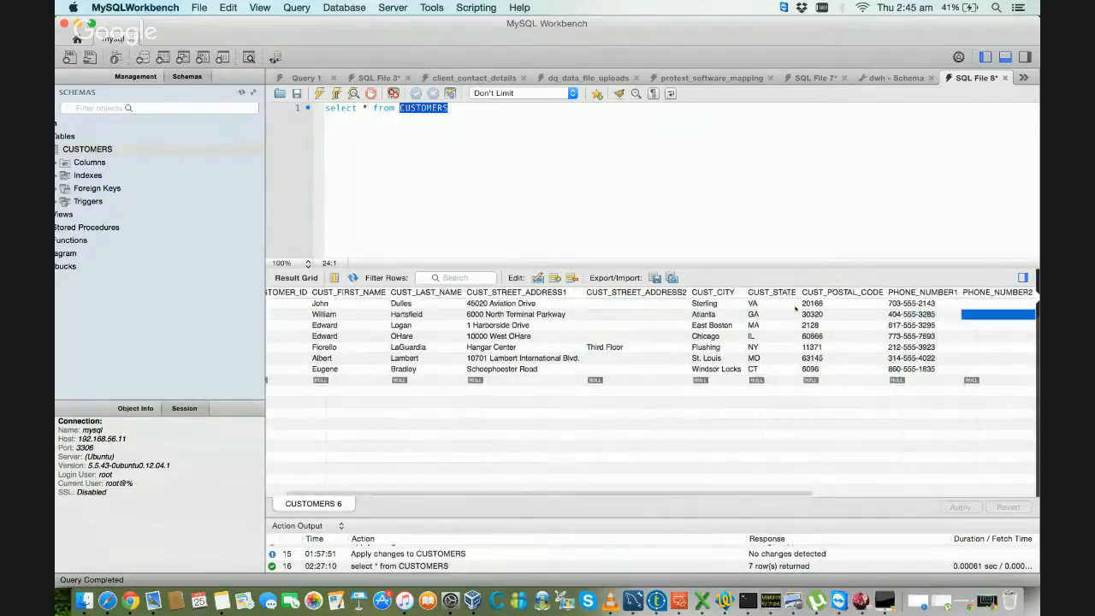
key(Up)
key(Down)
key(Down)
key(Right)
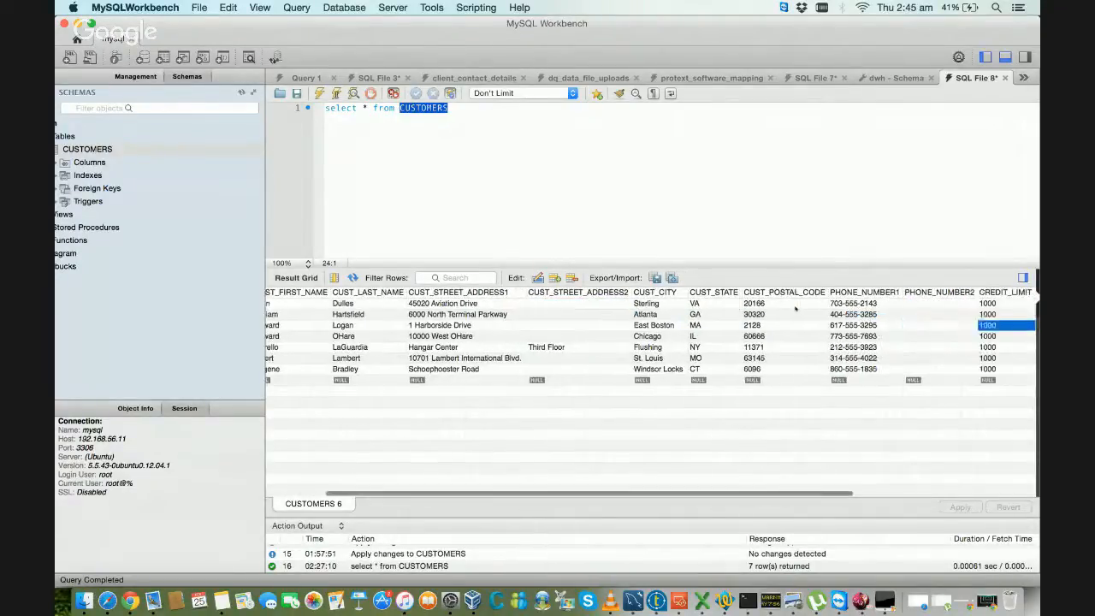
Step: Review the third customer record from CREDIT_LIMIT back to CUSTOMER_ID
key(Left)
key(Left)
key(Left)
key(Left)
key(Left)
key(Left)
key(Left)
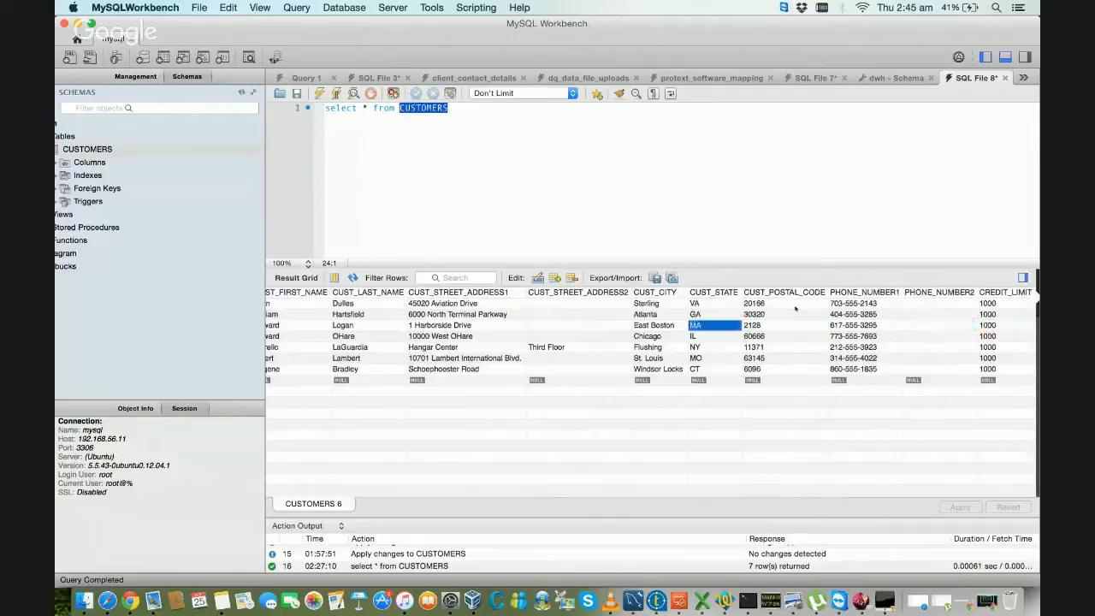
key(Left)
key(Left)
key(Left)
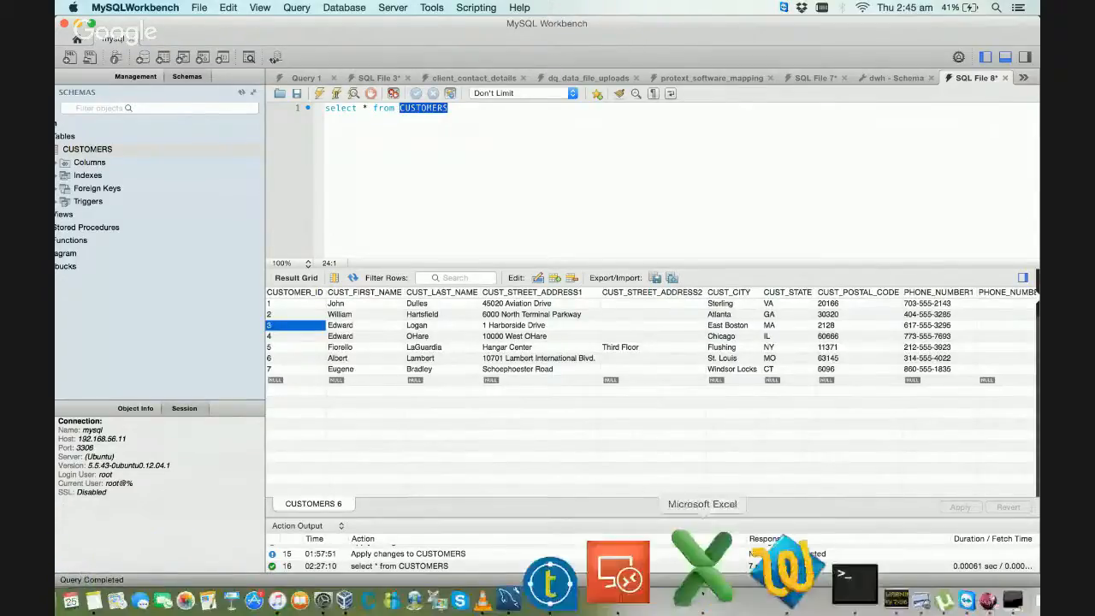
Step: Switch to the customers.csv sheet in Microsoft Excel and select the CUST_FIRST_NAME header in cell A1
click(701, 601)
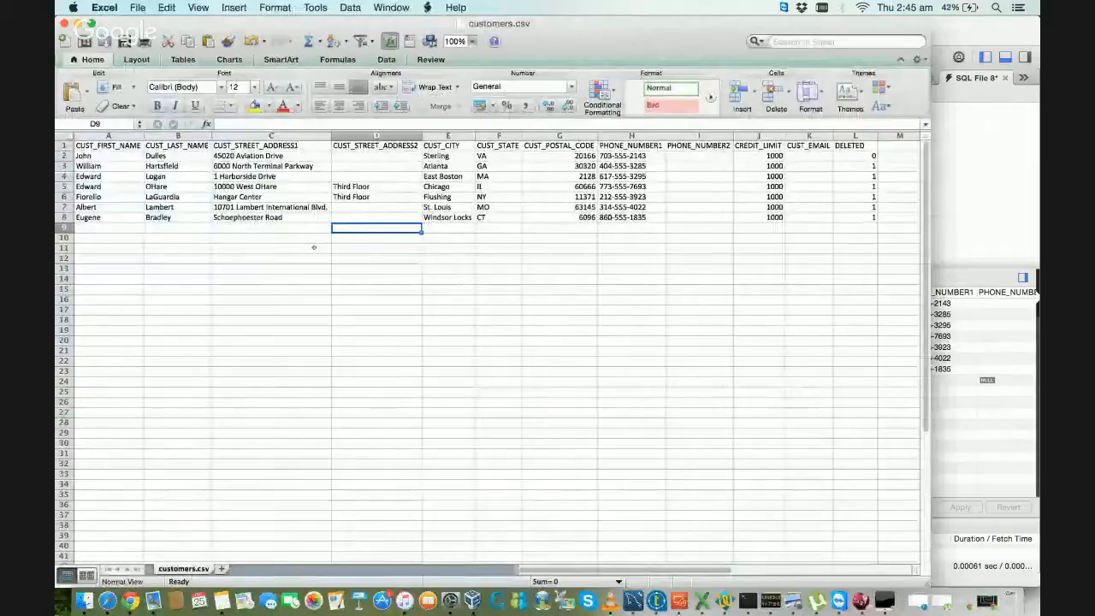
key(Up)
key(Up)
key(Up)
key(Up)
key(Up)
key(Up)
key(Up)
key(Up)
key(Left)
key(Left)
key(Left)
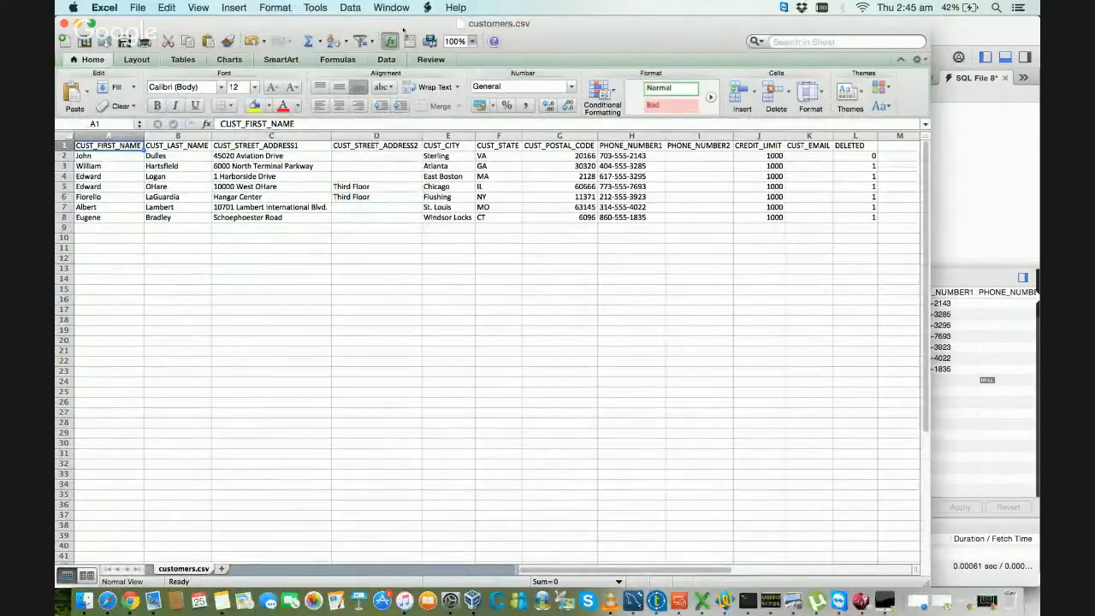
Step: Move the customers.csv window down to reveal the SQL query behind it, and check the first and last name headers
drag(402, 31, 511, 174)
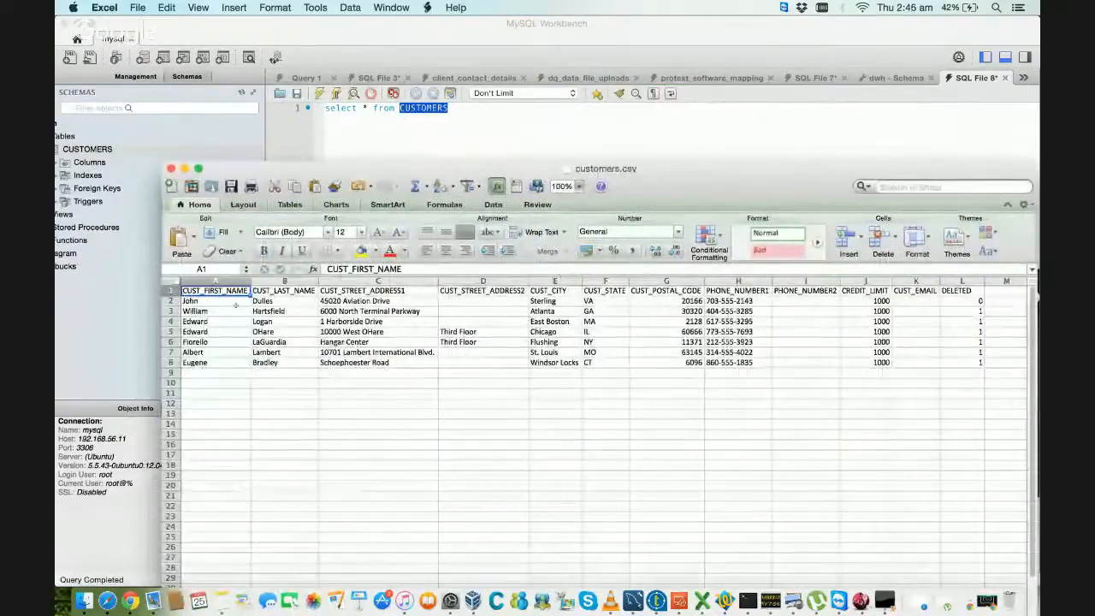
key(Right)
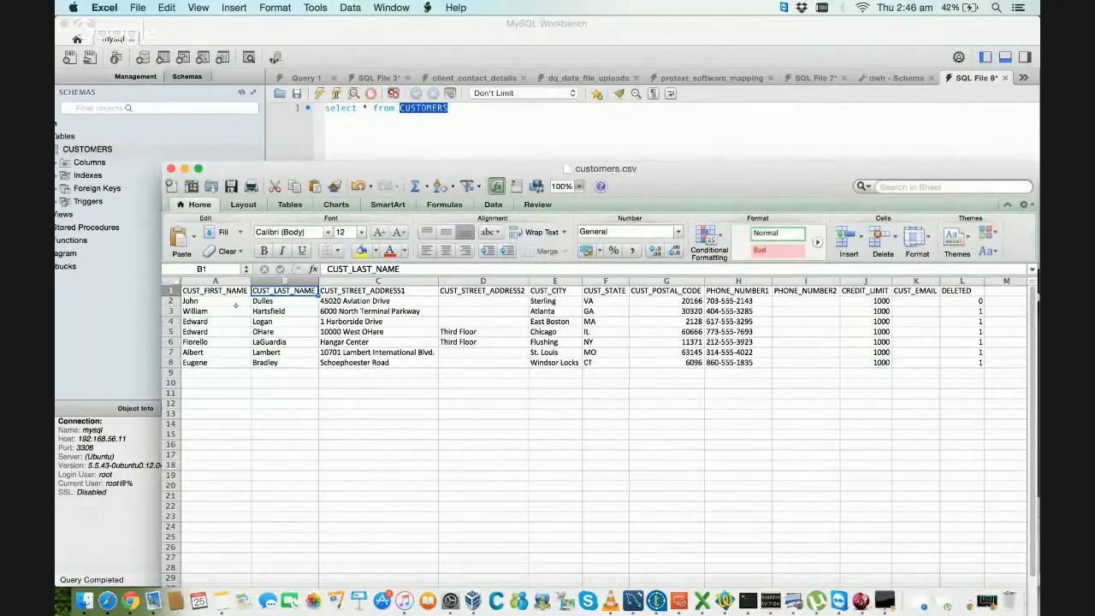
key(Left)
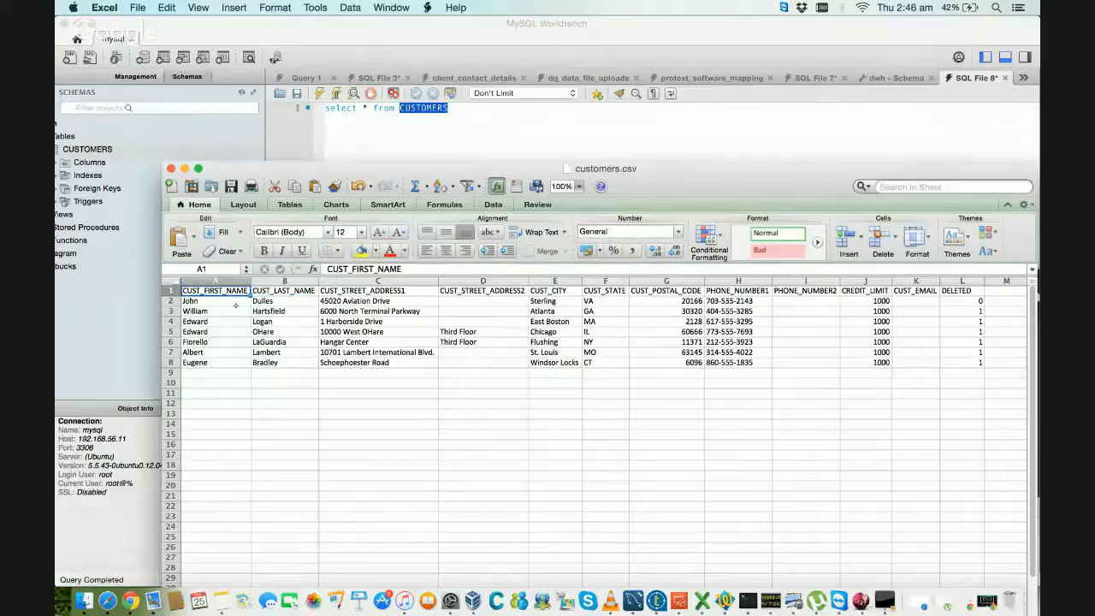
Step: Apply the Good cell style to the CUST_FIRST_NAME and CUST_LAST_NAME headers in A1:B1
key(Right)
key(Left)
key(shift+Right)
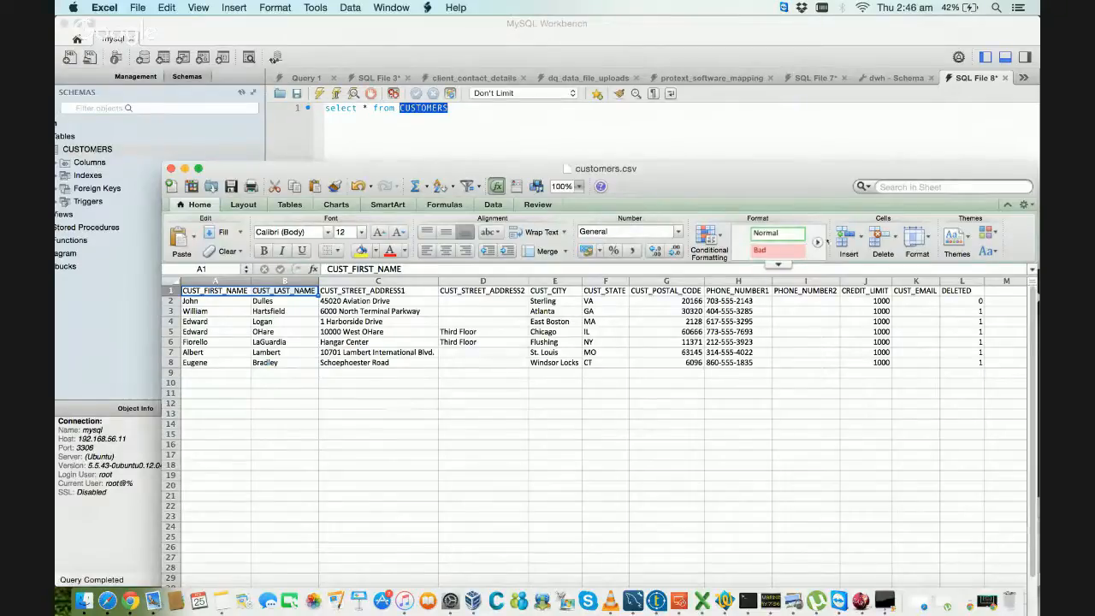
click(818, 242)
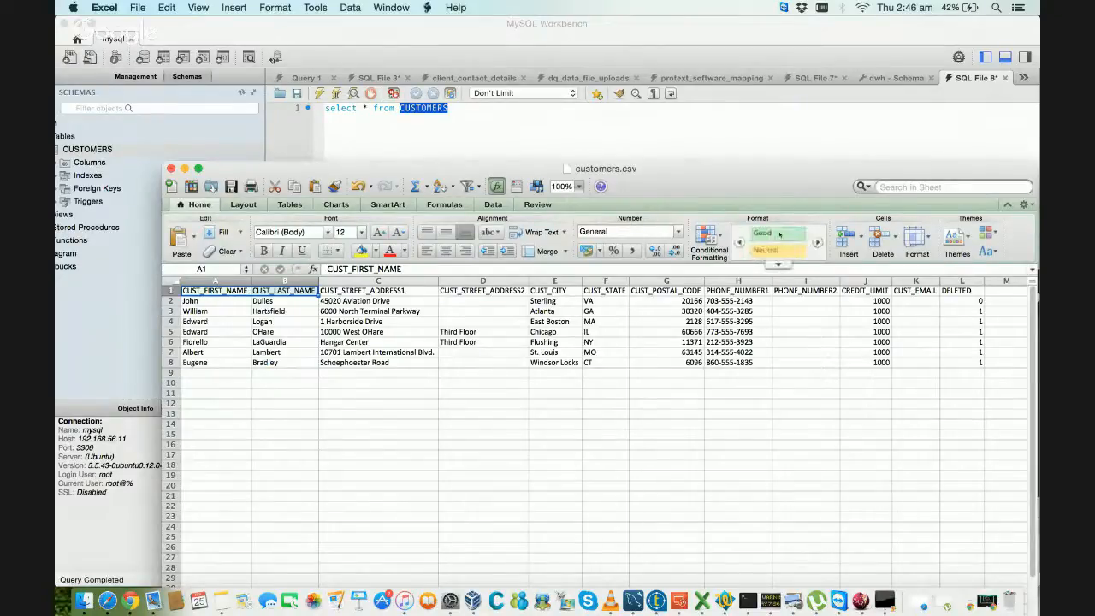
click(779, 234)
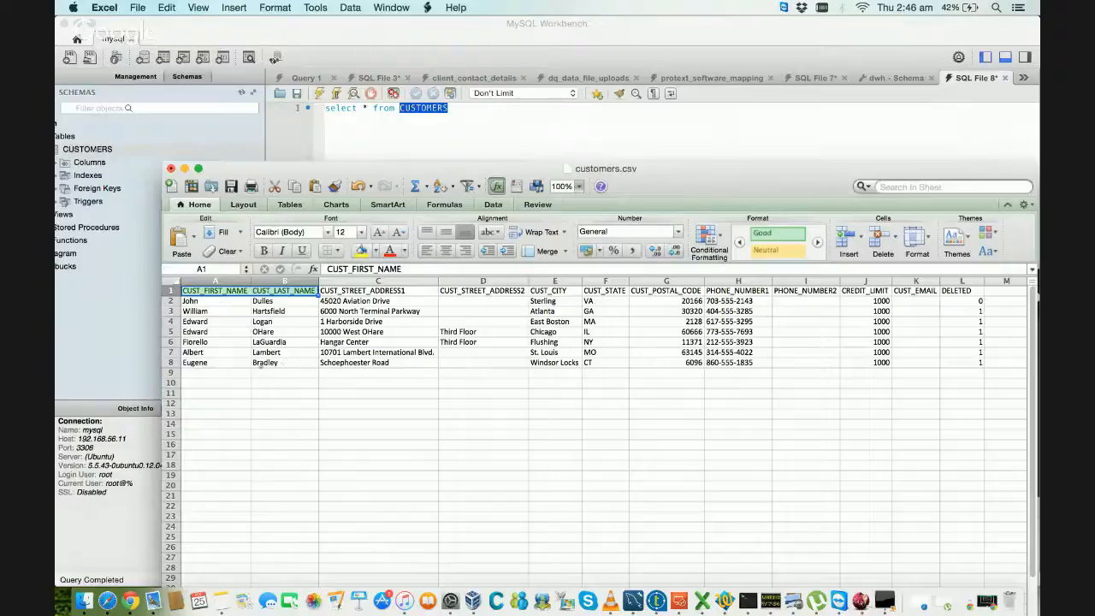
Step: Apply the Neutral cell style to the CUST_STREET_ADDRESS1 header in C1 and the CUST_CITY header in E1
key(Right)
key(Right)
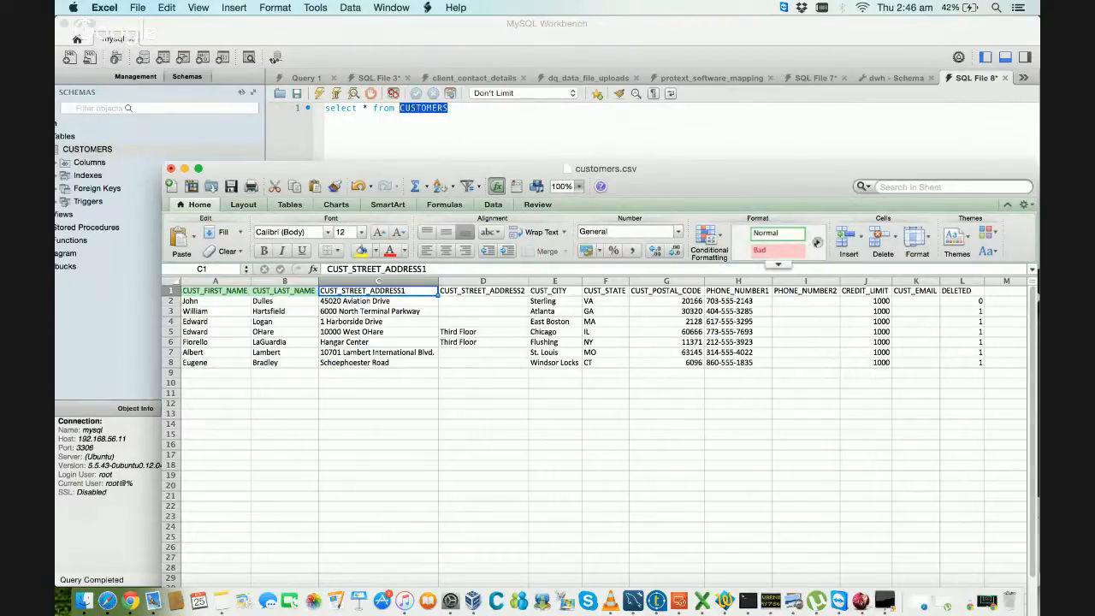
click(816, 242)
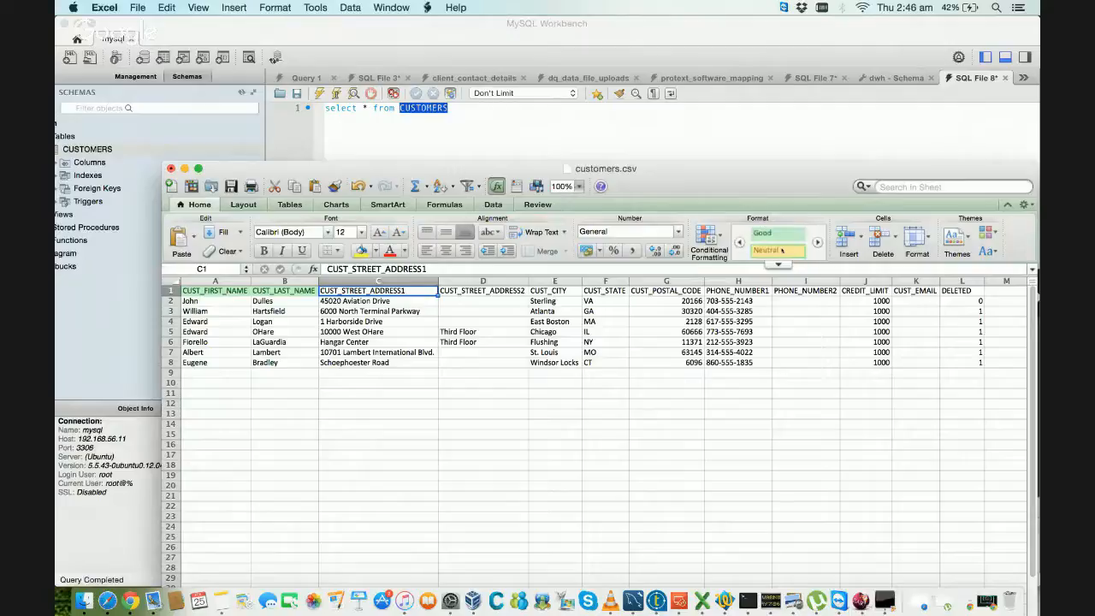
click(775, 250)
click(553, 298)
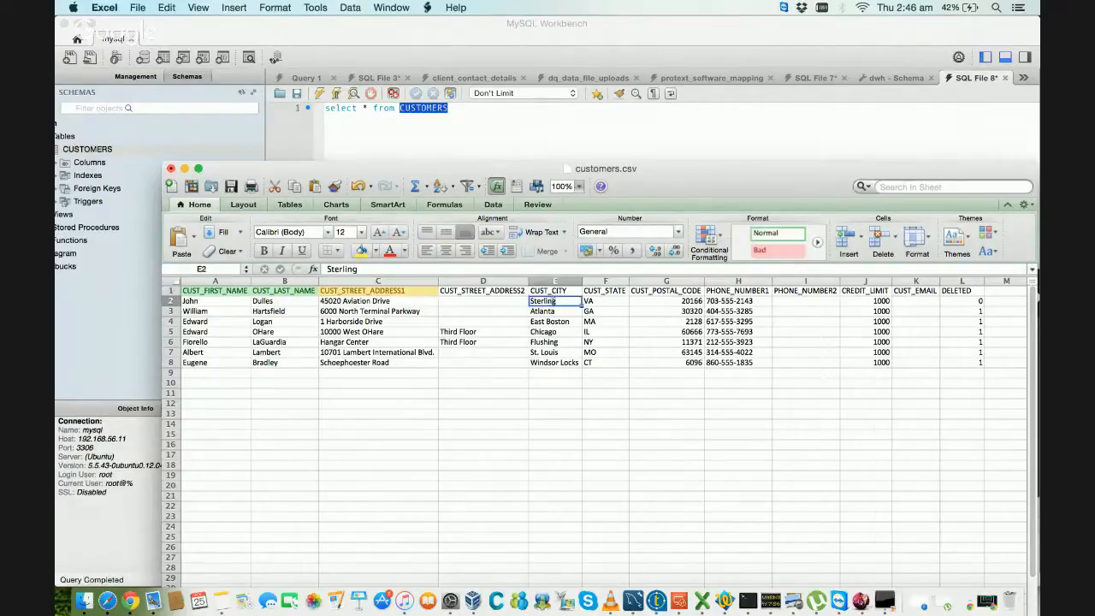
click(554, 292)
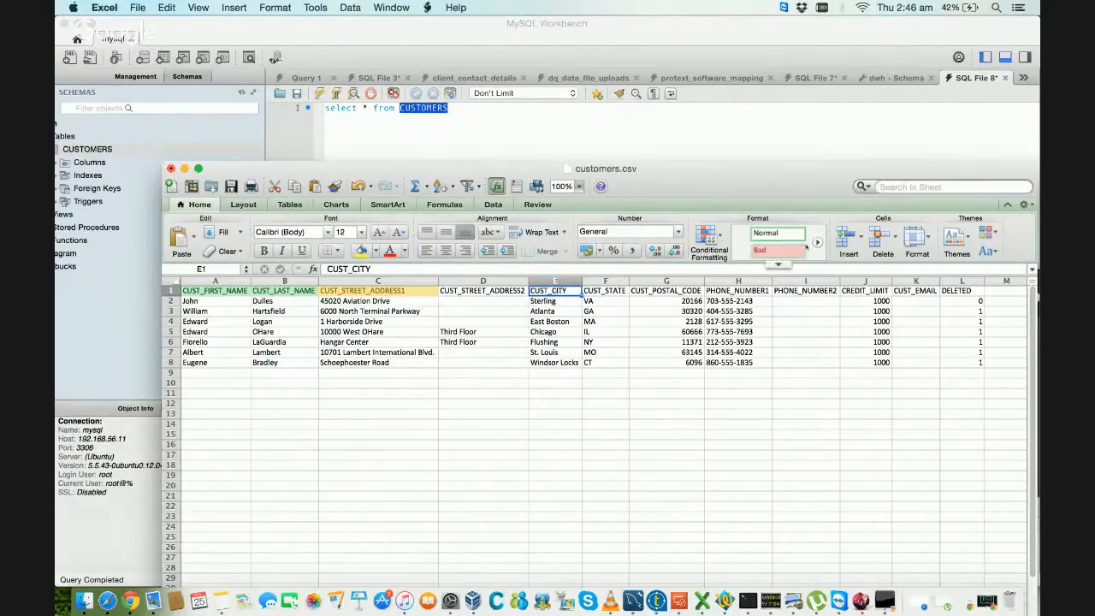
click(816, 242)
click(785, 250)
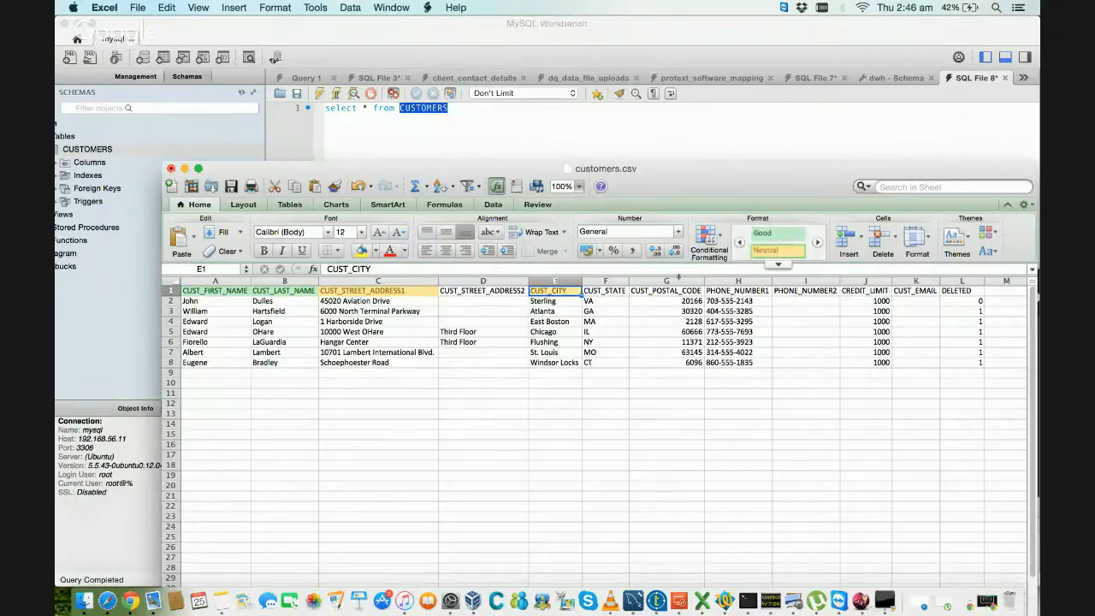
Step: Apply the Neutral cell style to the CUST_STATE, CUST_POSTAL_CODE, PHONE_NUMBER1 and CREDIT_LIMIT headers
drag(604, 291, 672, 291)
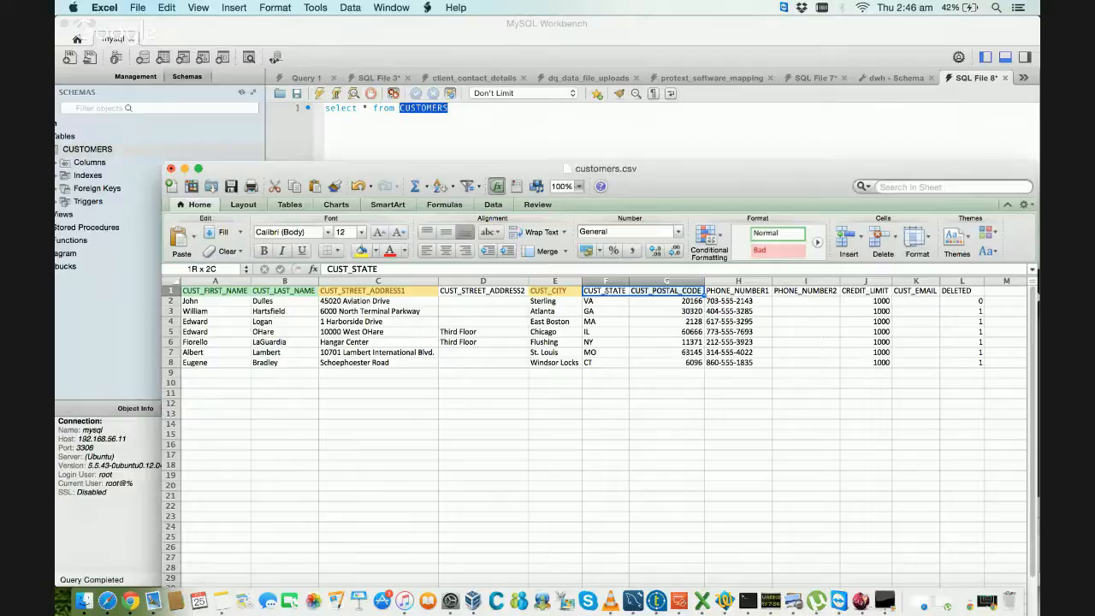
drag(672, 291, 738, 291)
click(817, 242)
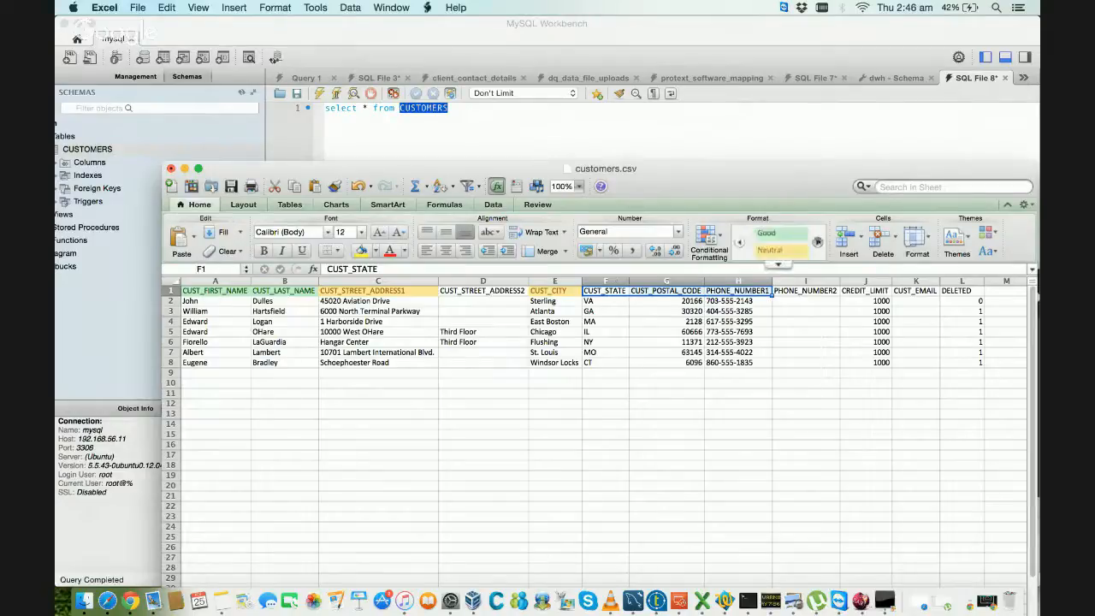
click(774, 249)
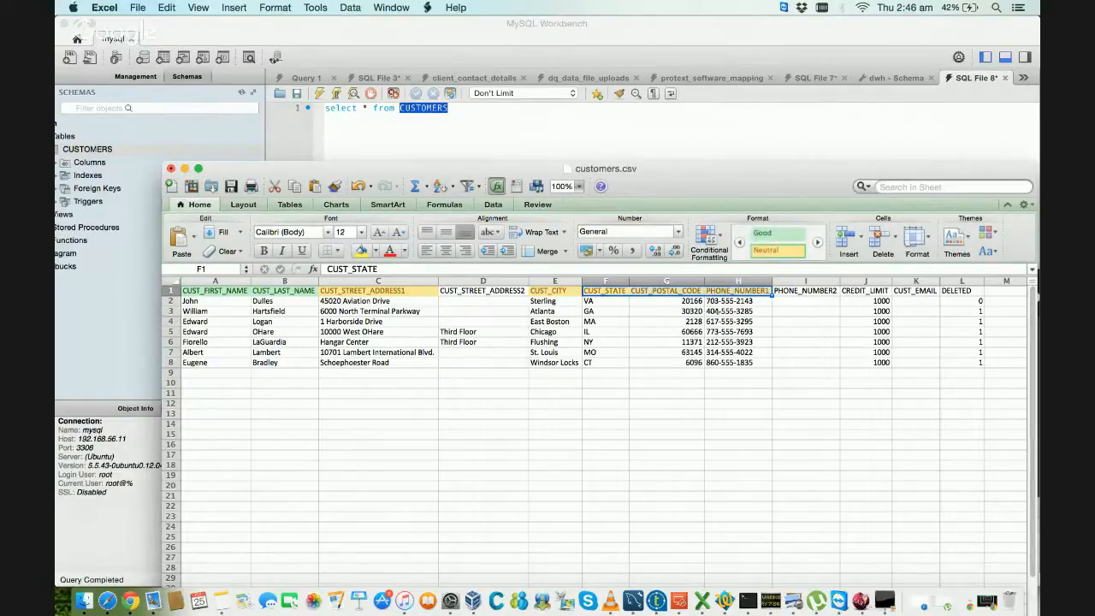
click(857, 289)
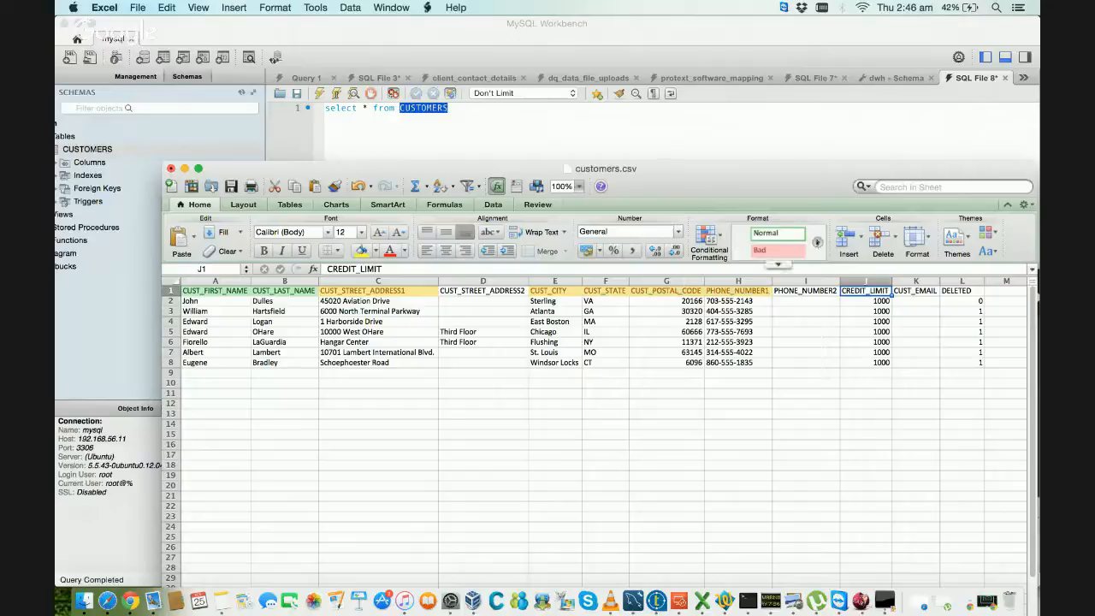
click(817, 242)
click(786, 255)
click(759, 343)
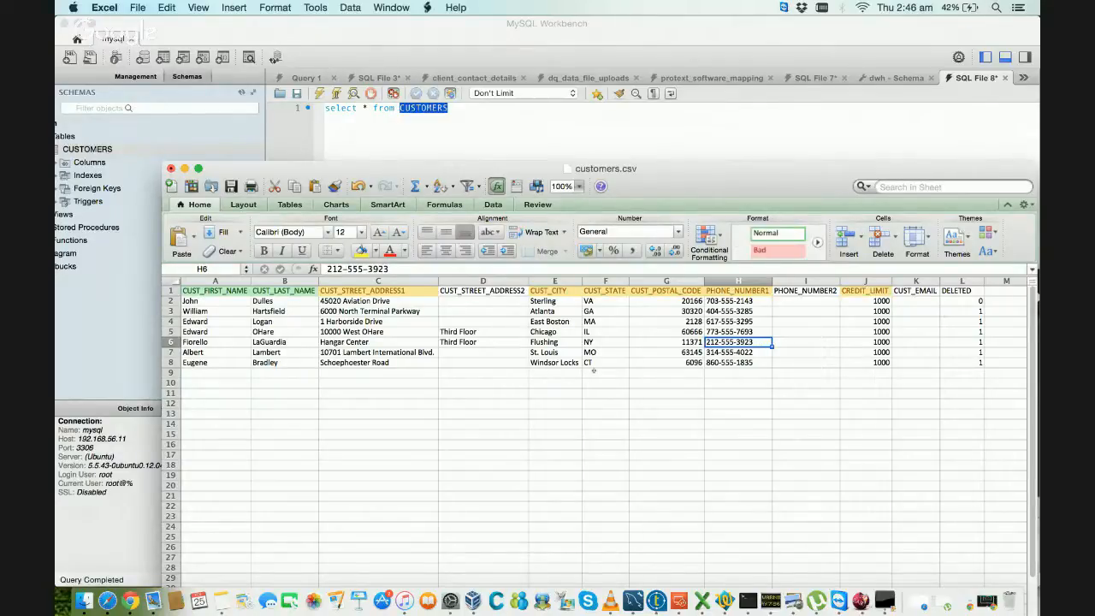
Step: Check the CUST_STREET_ADDRESS1 header and the first customer's state, postal code and PHONE_NUMBER1 cells
click(414, 291)
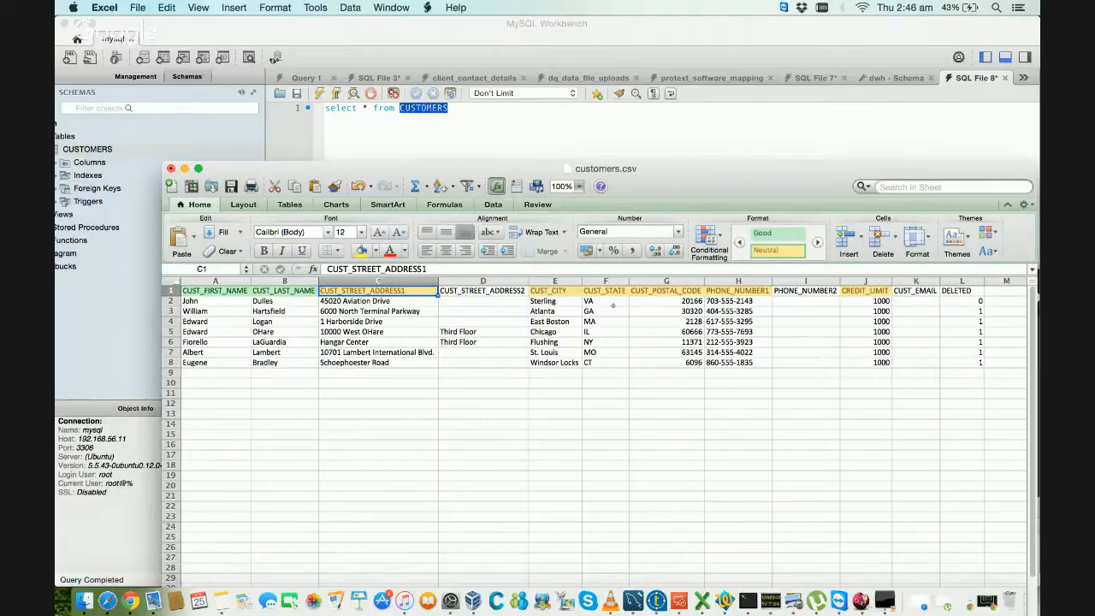
click(603, 301)
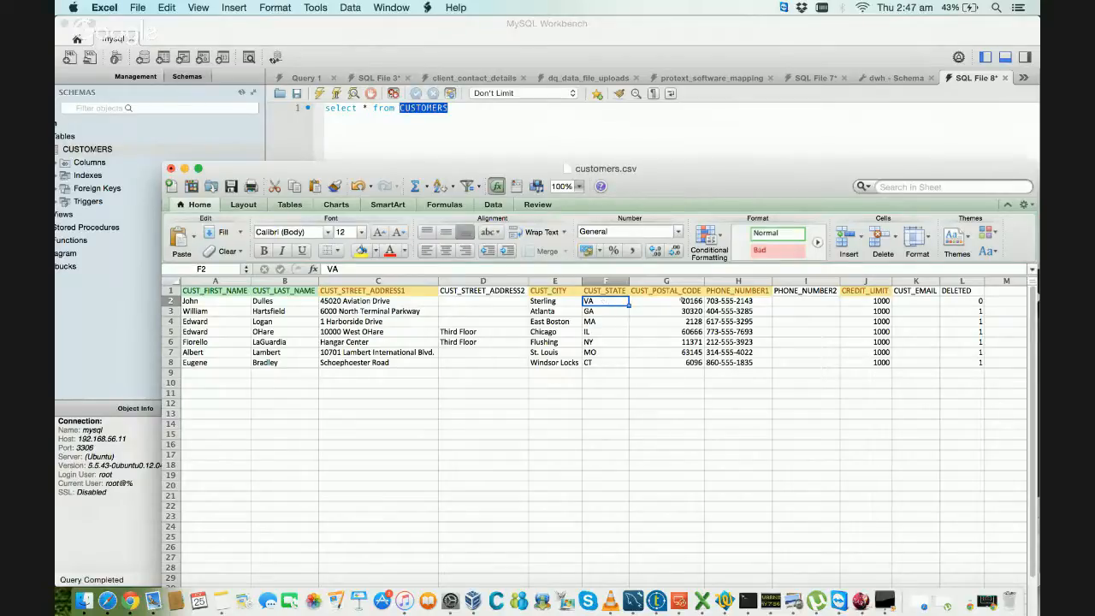
click(682, 301)
click(729, 301)
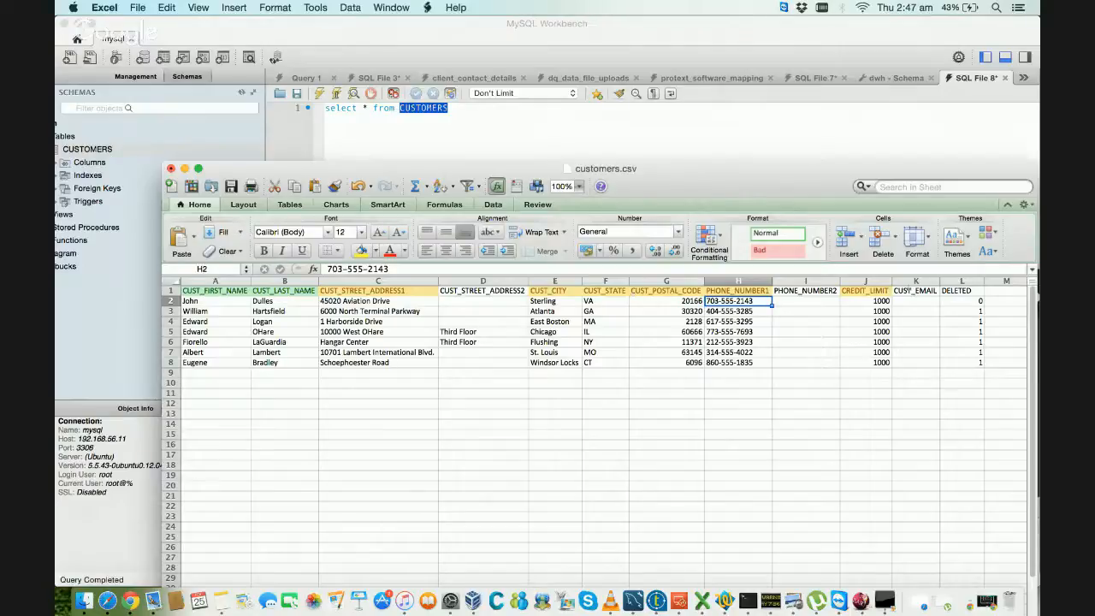
Step: Apply the Neutral cell style to the CUST_EMAIL header in K1 and the DELETED header in L1
click(907, 291)
click(817, 243)
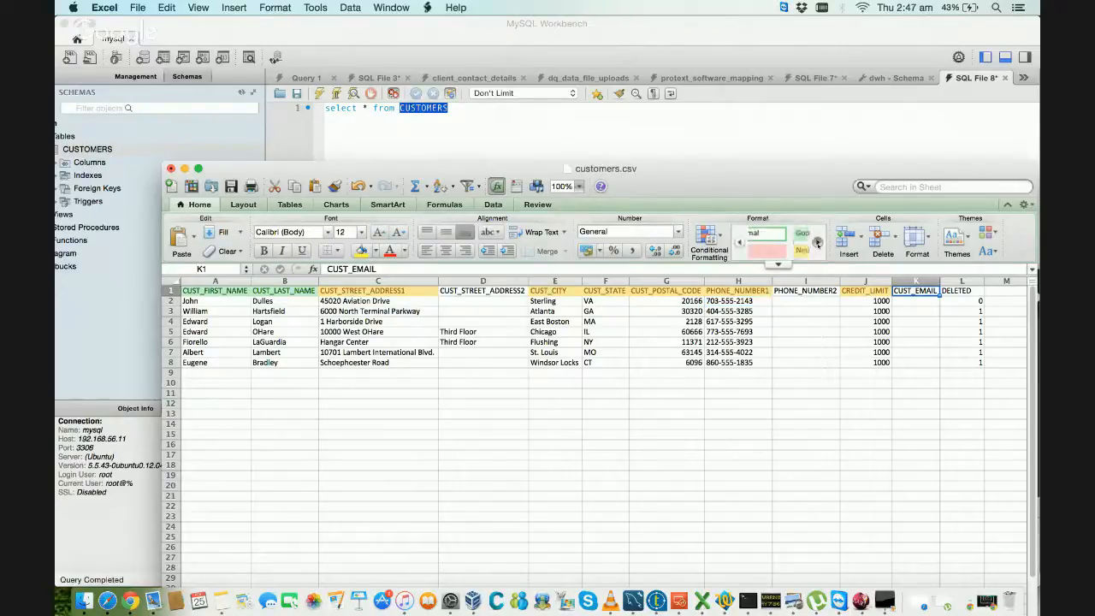
click(756, 341)
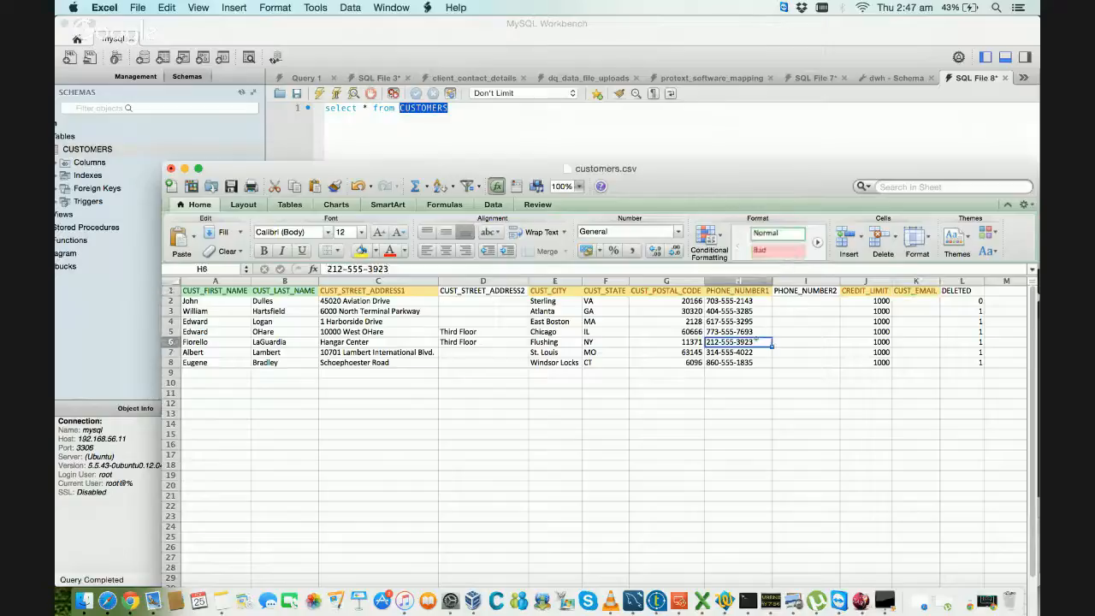
click(961, 291)
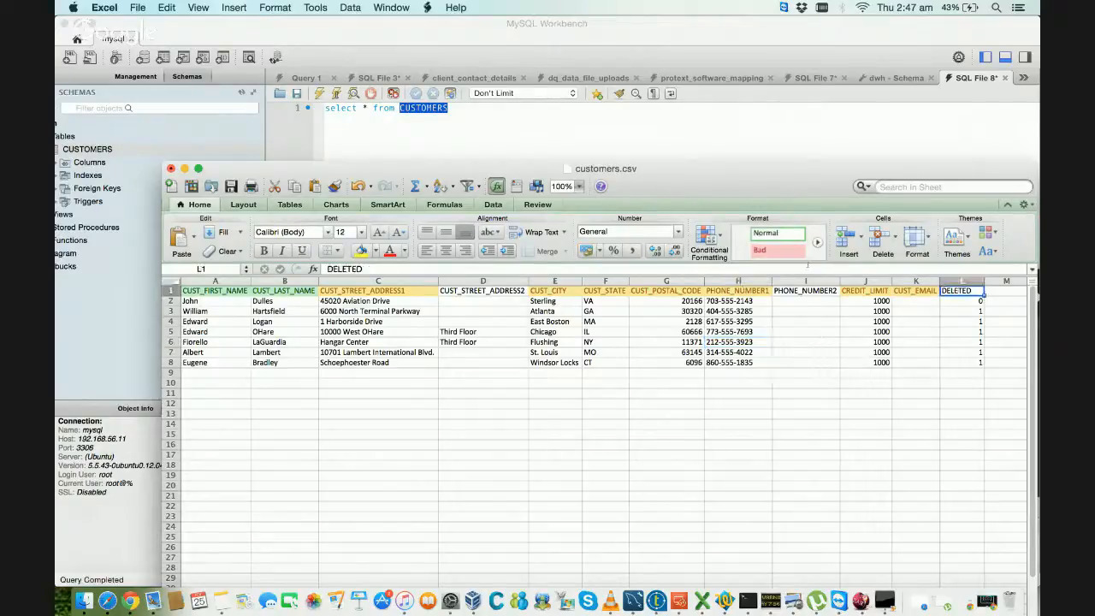
click(817, 243)
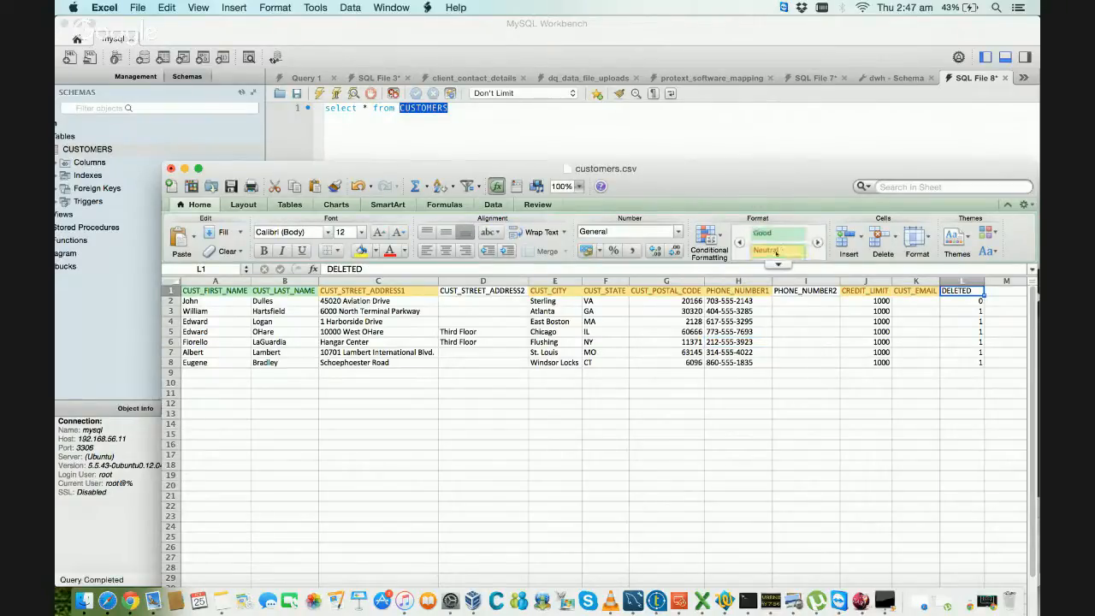
click(826, 334)
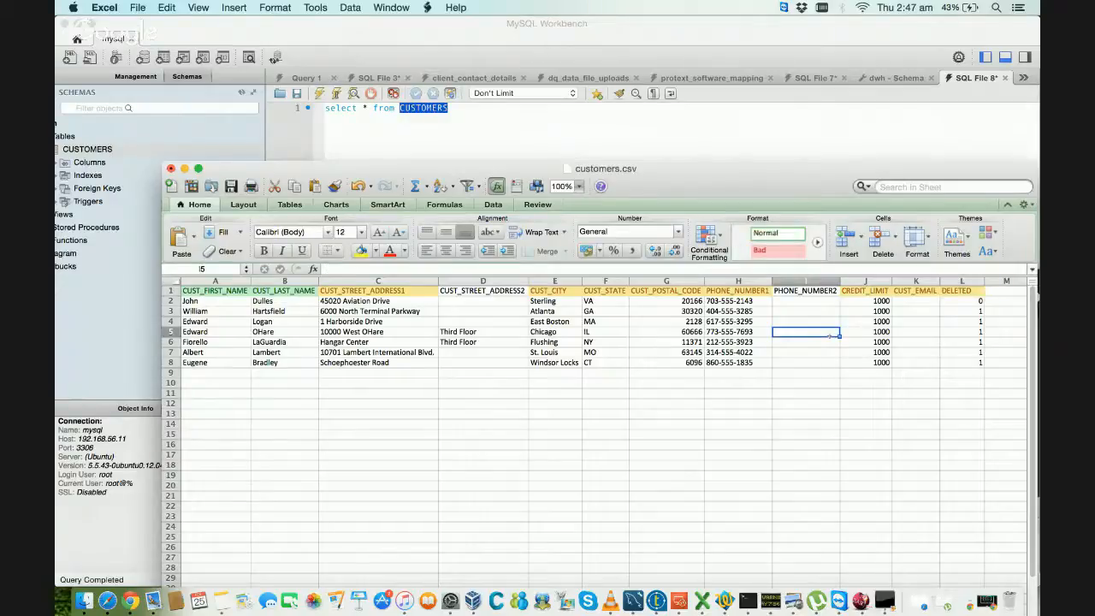
Step: Go along row 5 to its first name, up to the first customer, and across to the CUST_CITY value in E2
key(Left)
key(Left)
key(Left)
key(Left)
key(Left)
key(Left)
key(Left)
key(Left)
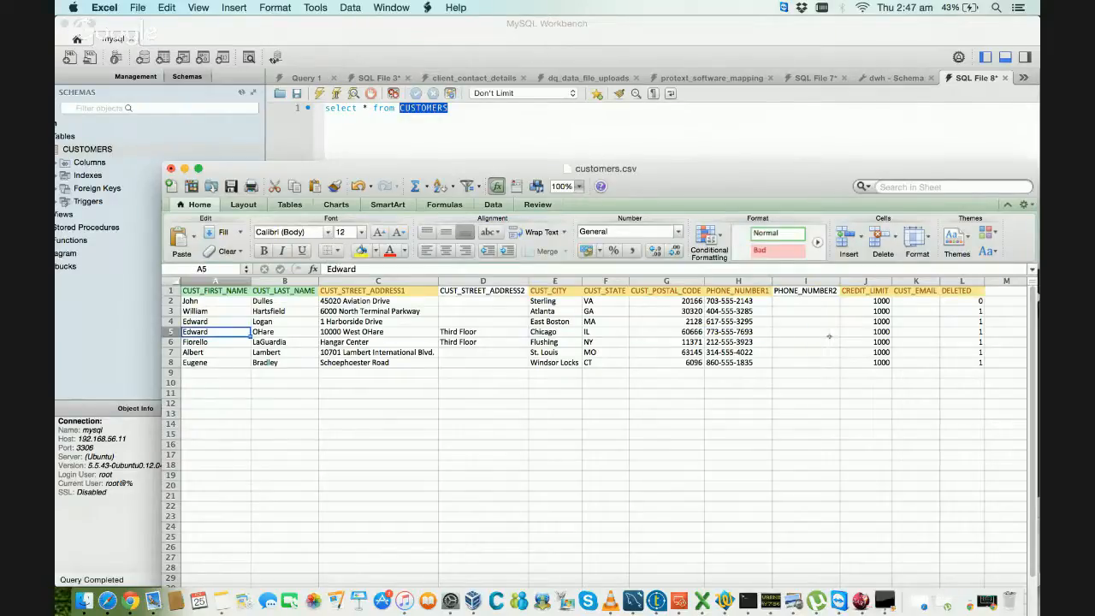
key(Up)
key(Up)
key(Up)
key(Right)
key(Right)
key(Right)
key(Right)
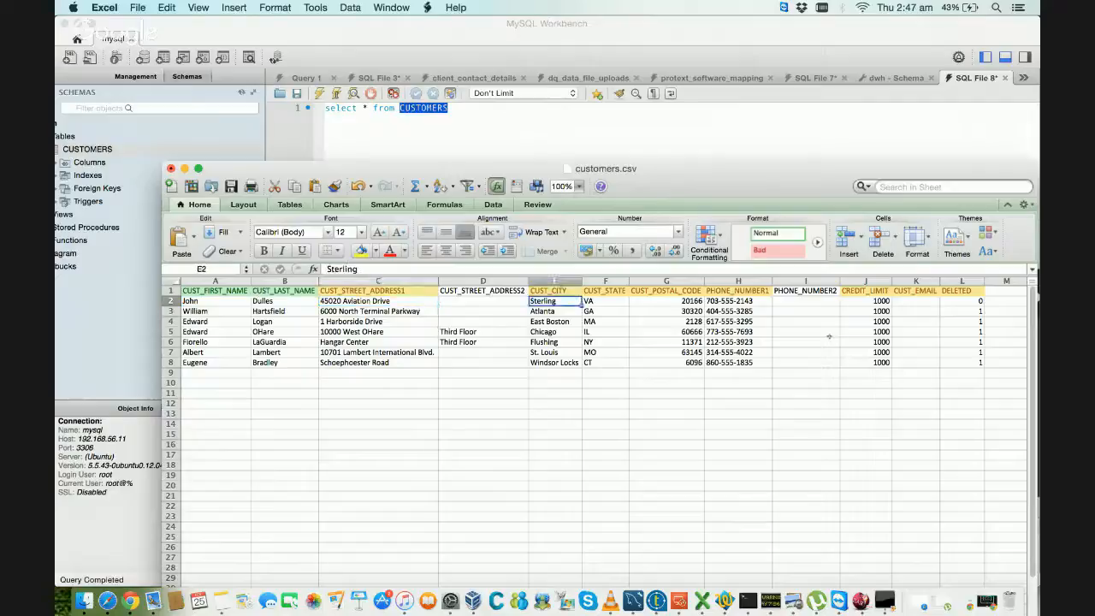
Step: Look through the upper cells of the CUST_STREET_ADDRESS2 column and return to its header in D1
key(Left)
key(Down)
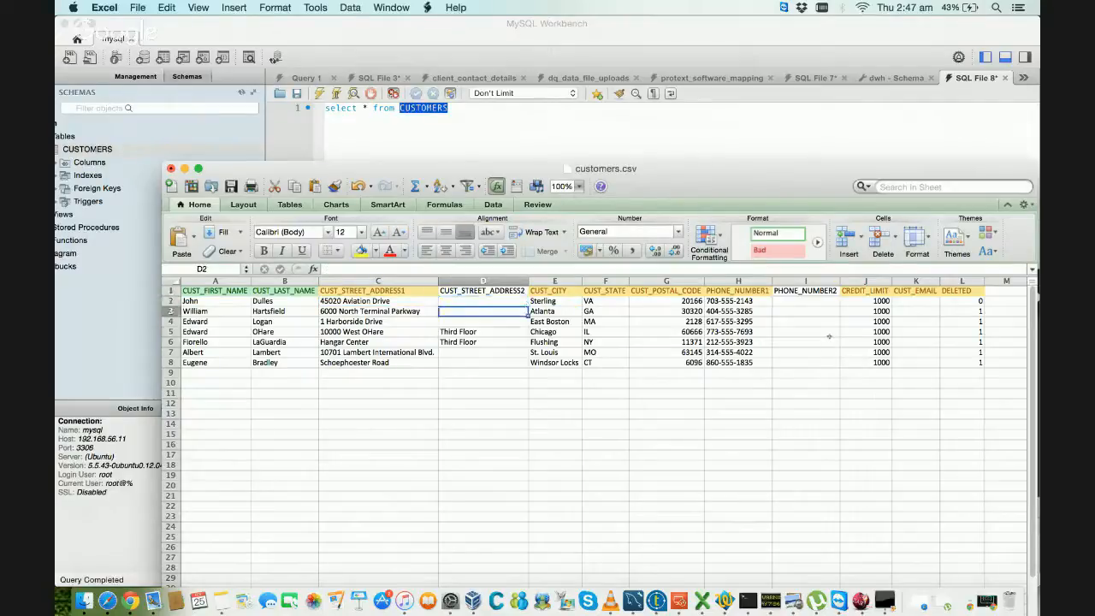
key(Down)
key(Down)
key(Up)
key(Up)
key(Up)
key(Up)
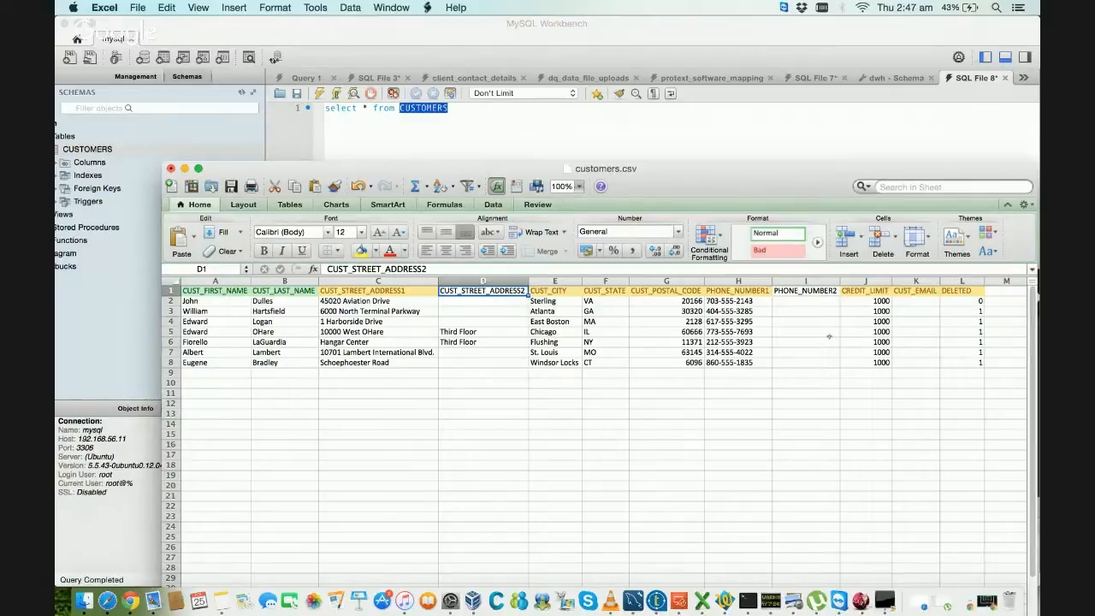
Step: Compare the unstyled CUST_STREET_ADDRESS2 and PHONE_NUMBER2 headers with the styled ones, ending on CUST_STREET_ADDRESS1 in C1
key(Right)
key(Right)
key(Right)
key(Right)
key(Right)
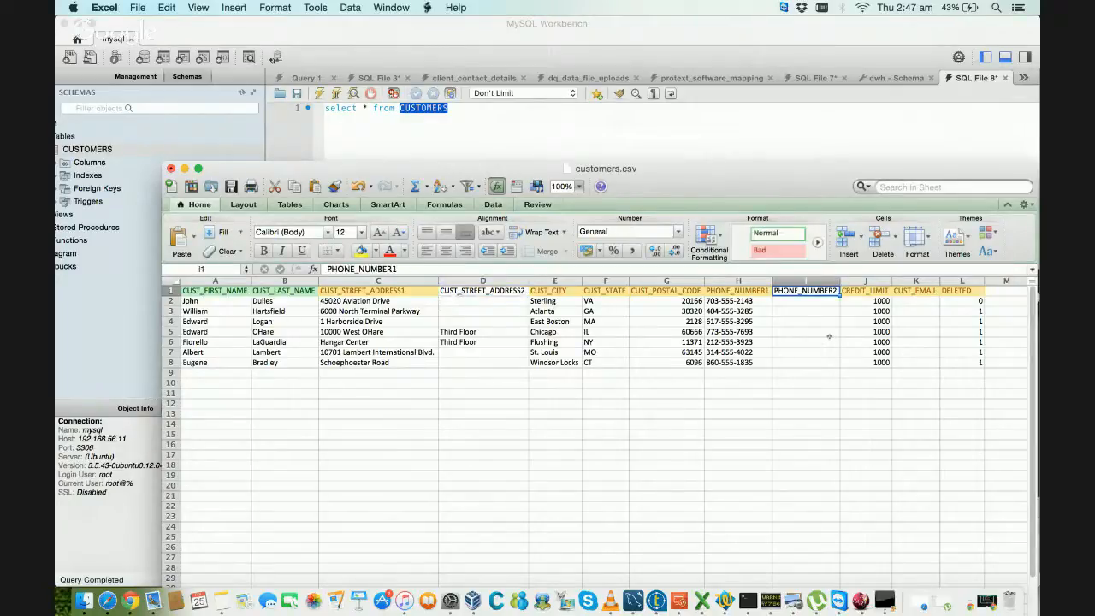
key(Left)
key(Left)
key(Left)
key(Left)
key(Left)
key(Left)
key(Left)
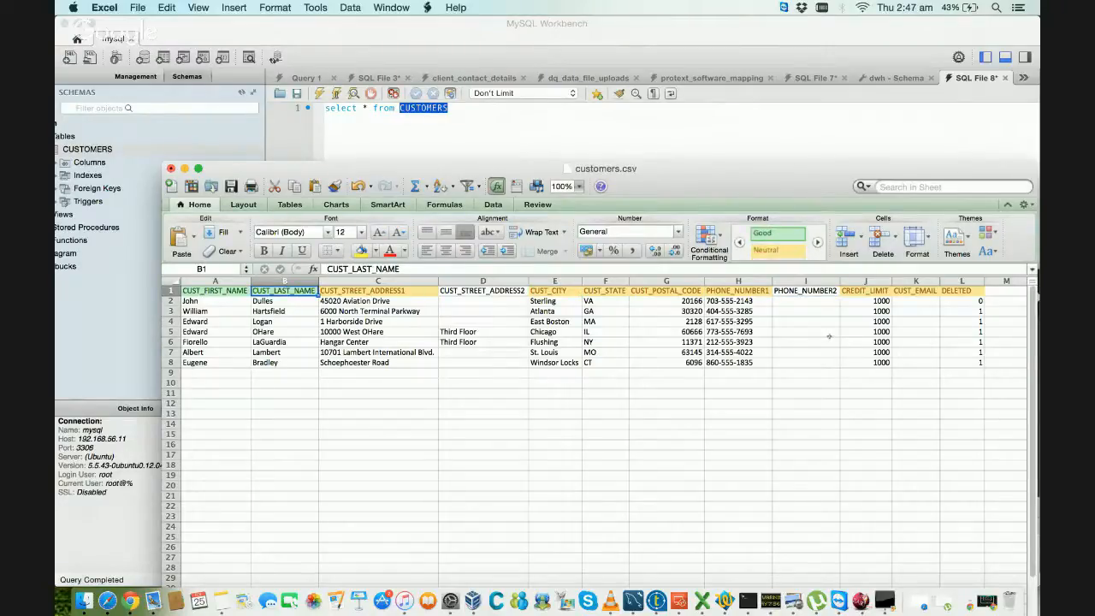
key(Right)
key(Right)
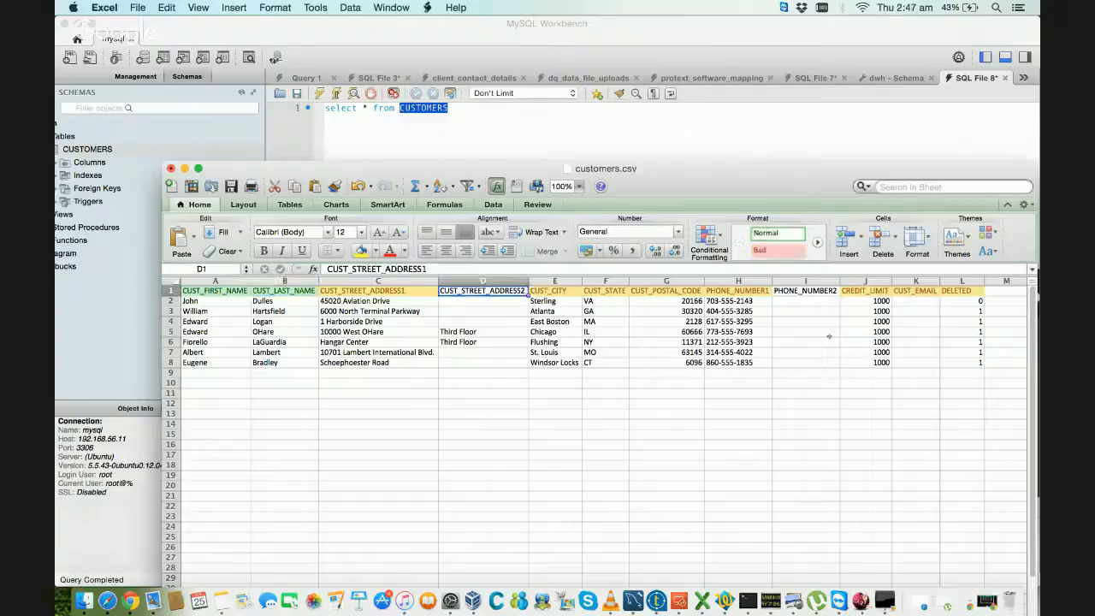
key(Right)
key(Left)
key(Left)
key(Left)
key(Right)
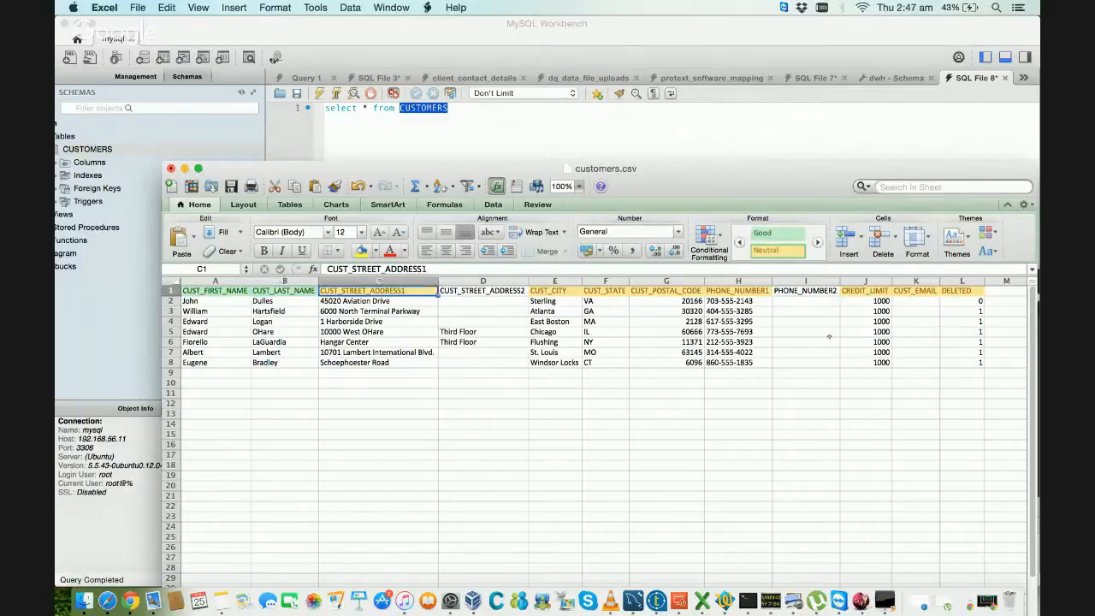
Step: Review the first customer's record in row 2 from the street address past DELETED and back to the first name
key(Down)
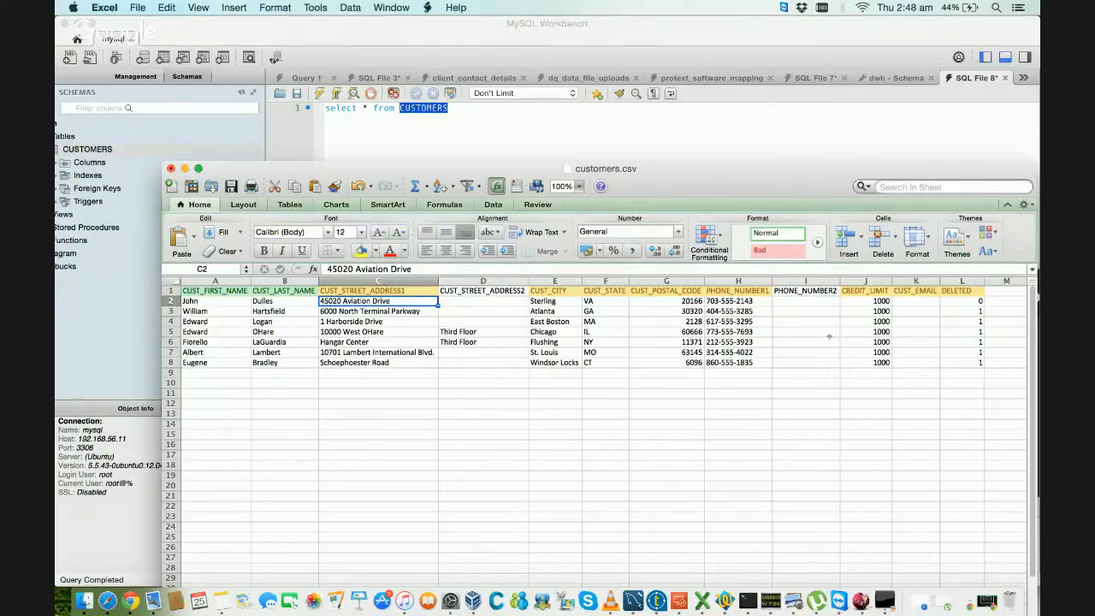
key(Right)
key(Right)
key(Right)
key(Right)
key(Right)
key(Right)
key(Right)
key(Right)
key(Right)
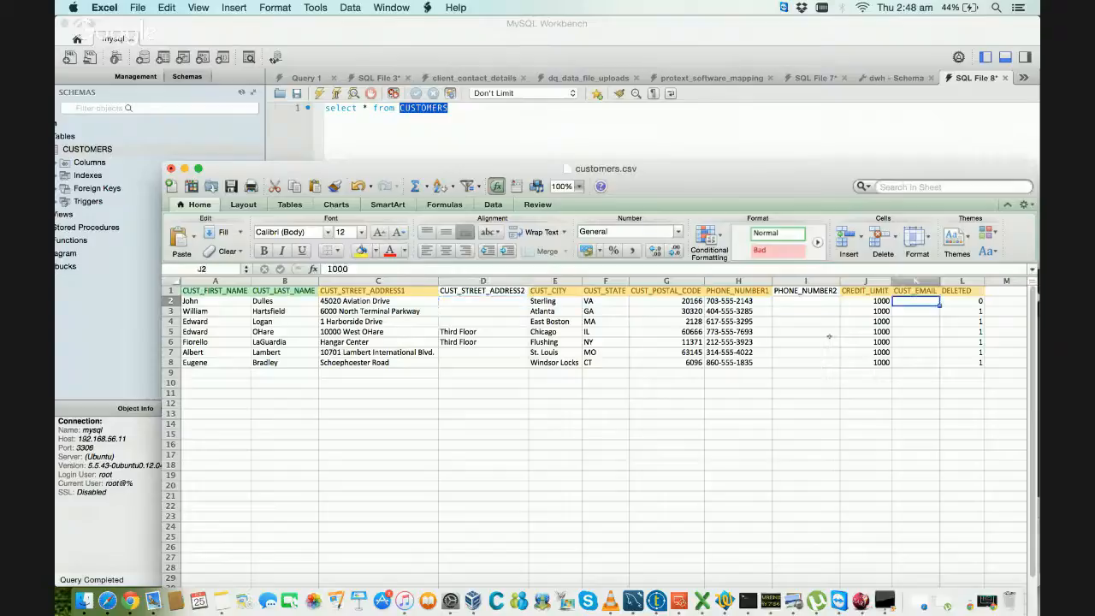
key(Right)
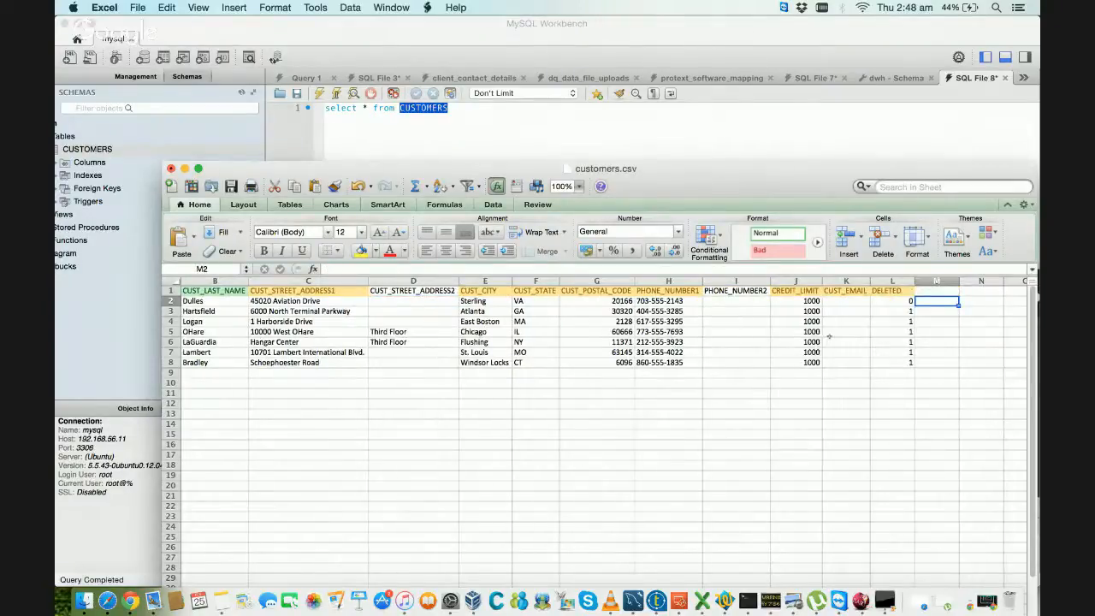
key(Left)
key(Left)
key(Left)
key(Left)
key(Left)
key(Left)
key(Left)
key(Left)
key(Left)
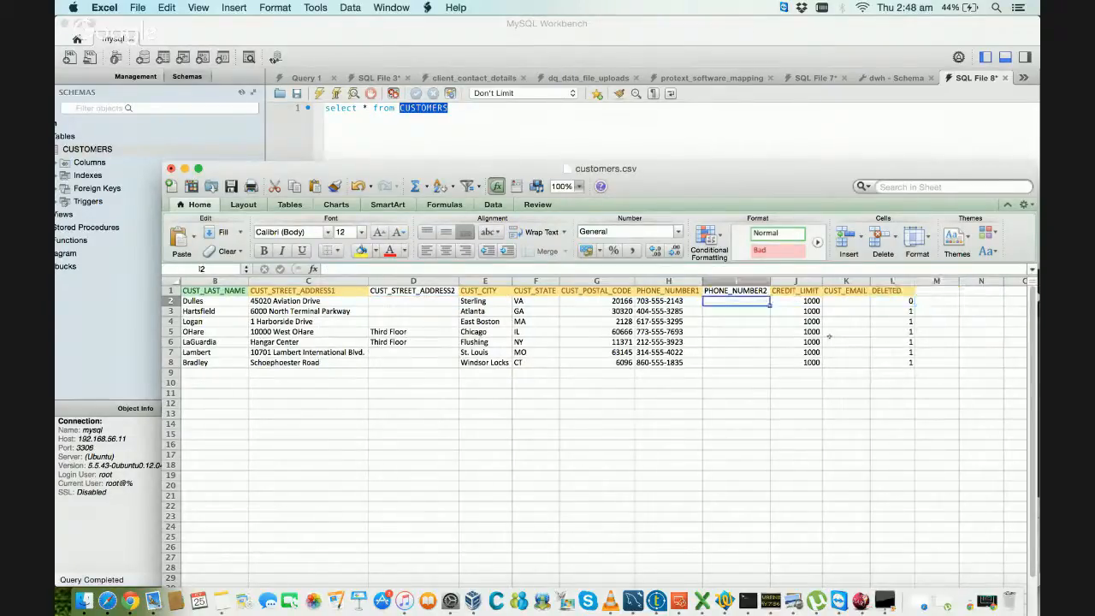
key(Left)
key(Left)
key(Left)
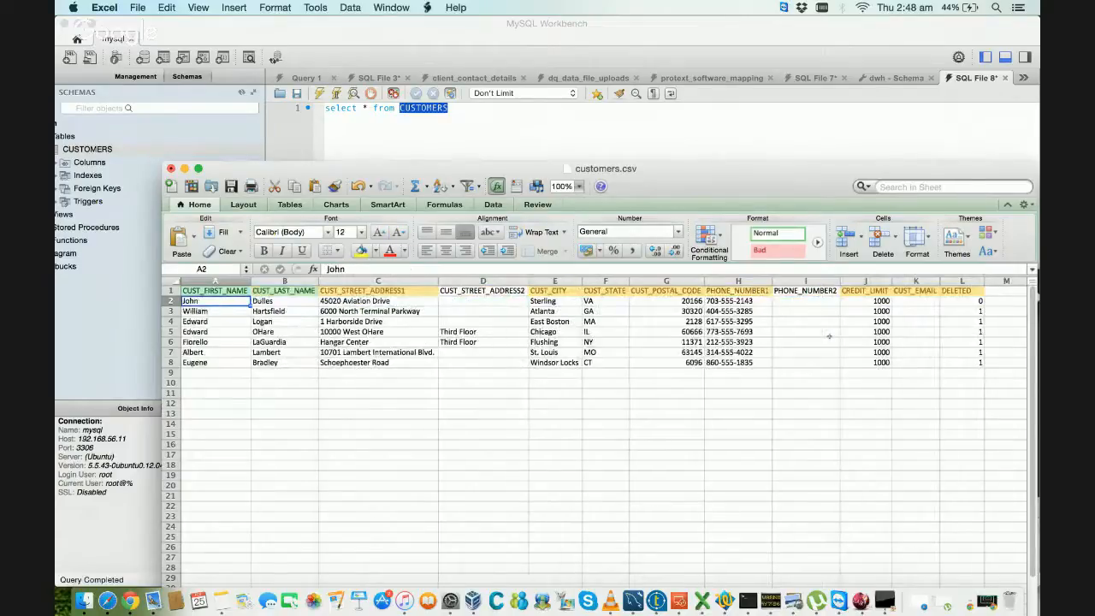
Step: Go down the CUST_FIRST_NAME column to the last customer in row 8
key(Down)
key(Down)
key(Down)
key(Down)
key(Down)
key(Down)
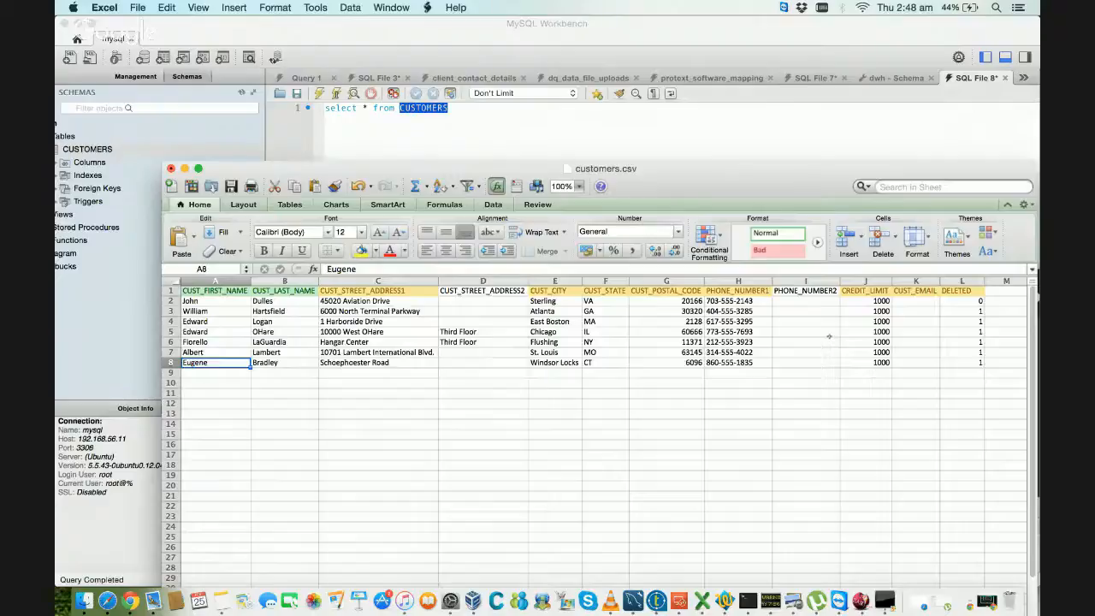
Step: Start a new customer record in row 9 by entering the customer's first name and last name
key(Down)
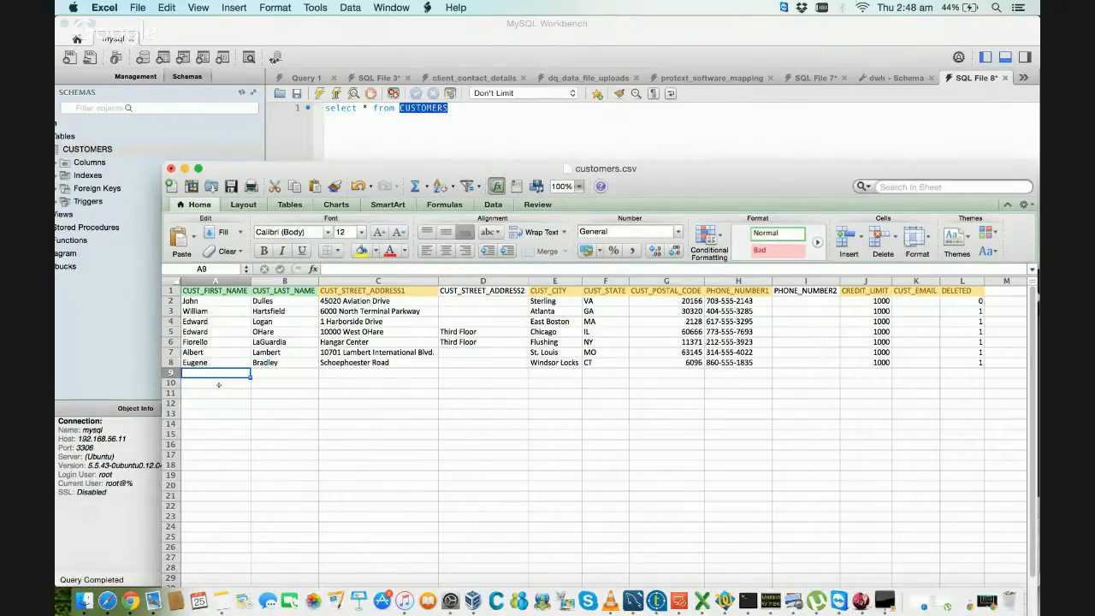
key(Tab)
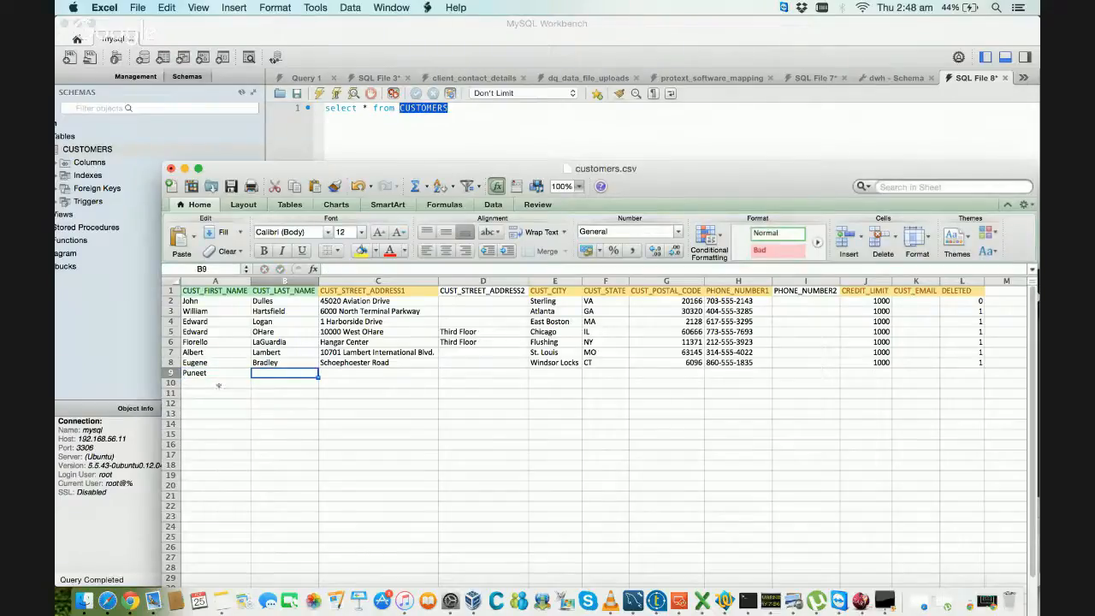
key(Tab)
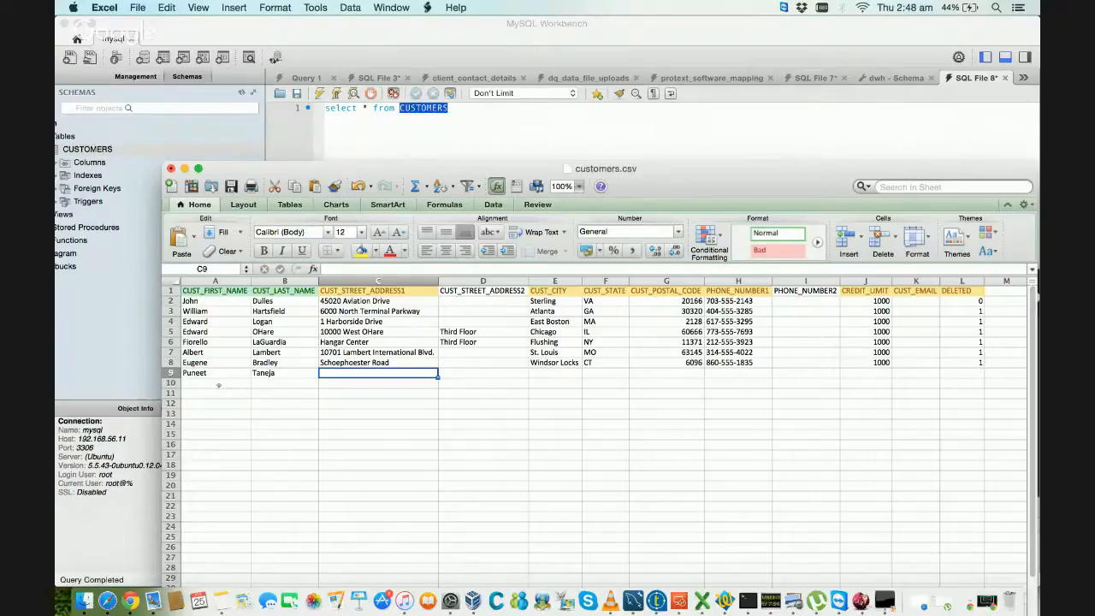
Step: Copy the street address and city from row 8 into C9 and E9 of the new customer's record
click(378, 362)
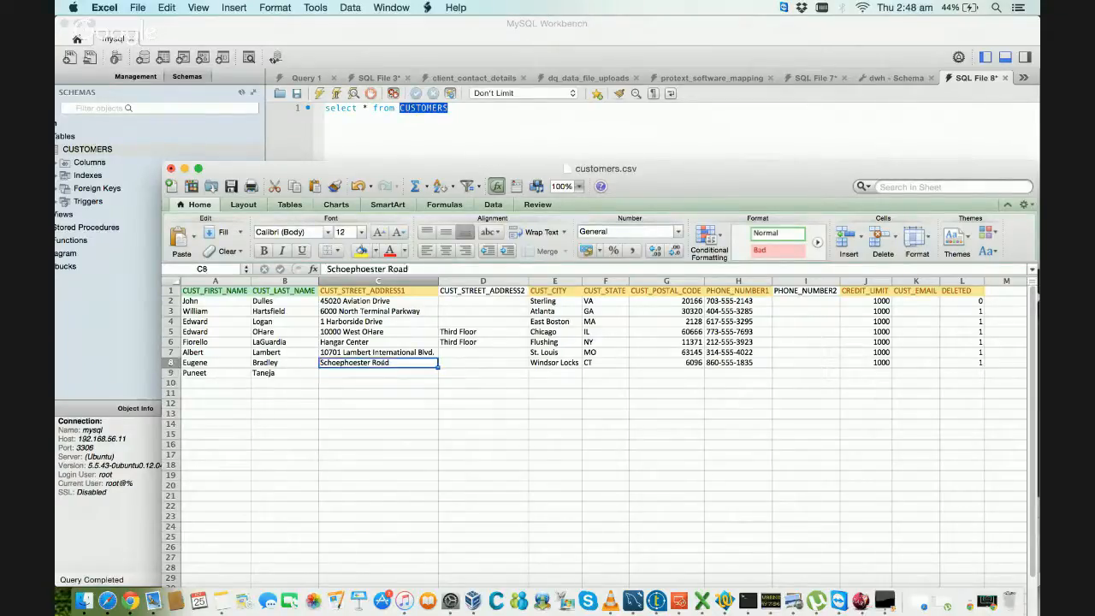
key(super+c)
click(373, 373)
key(super+v)
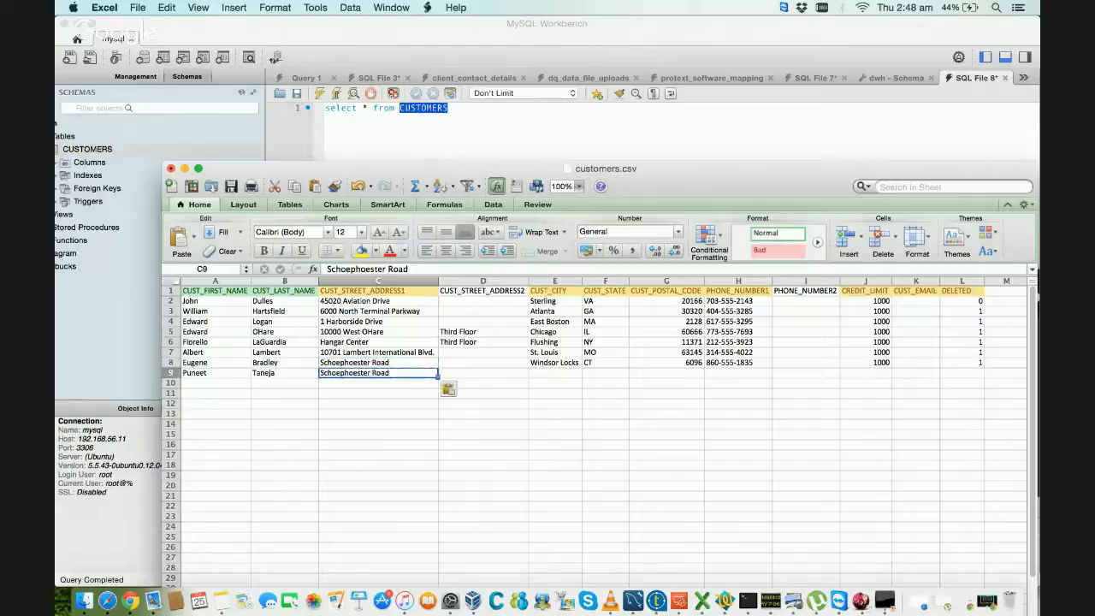
click(556, 362)
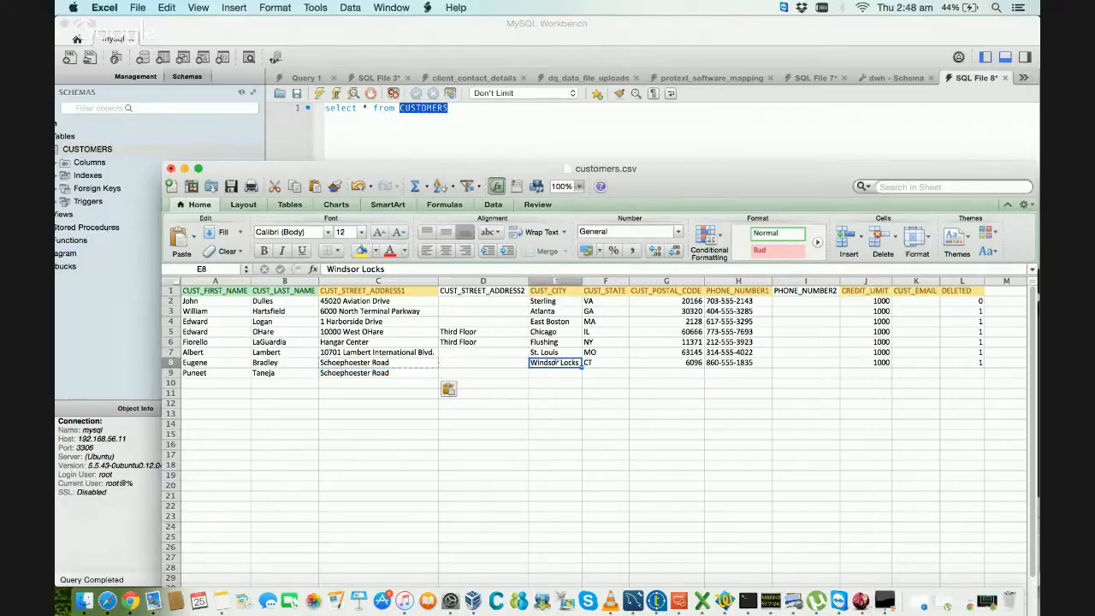
key(super+c)
click(554, 373)
key(super+v)
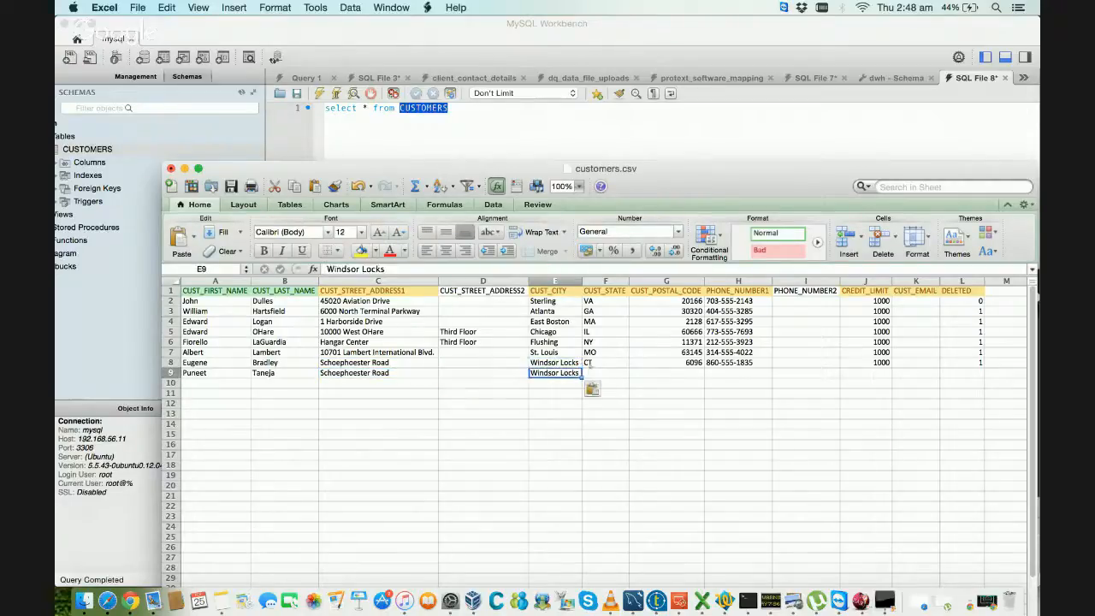
Step: Copy the state and postal code from row 8 into F9 and G9 of the new customer's record
click(598, 362)
key(super+c)
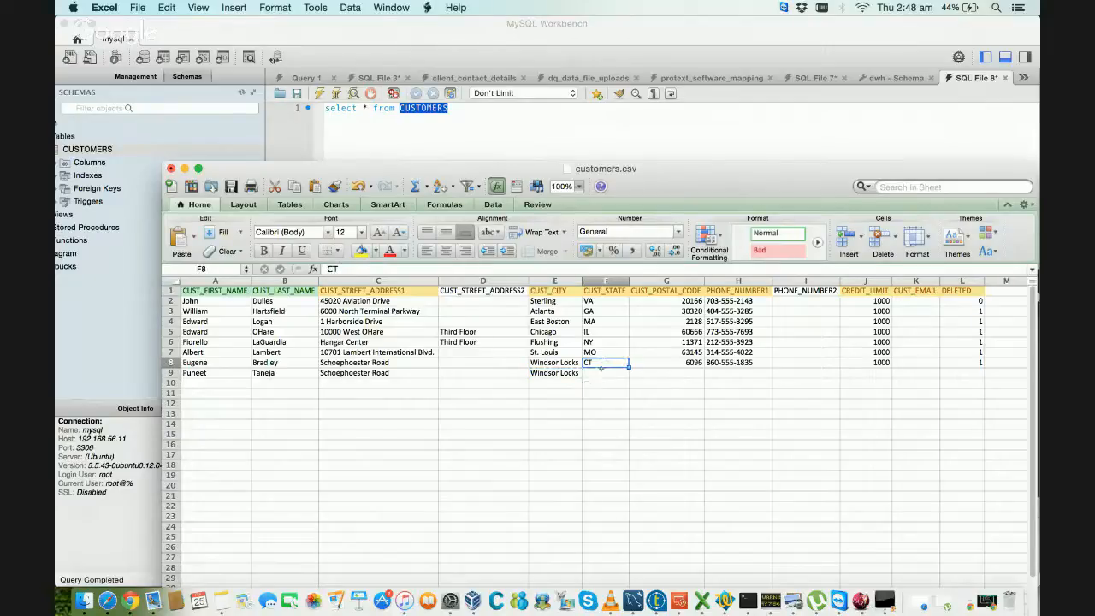
click(602, 372)
key(super+v)
click(667, 362)
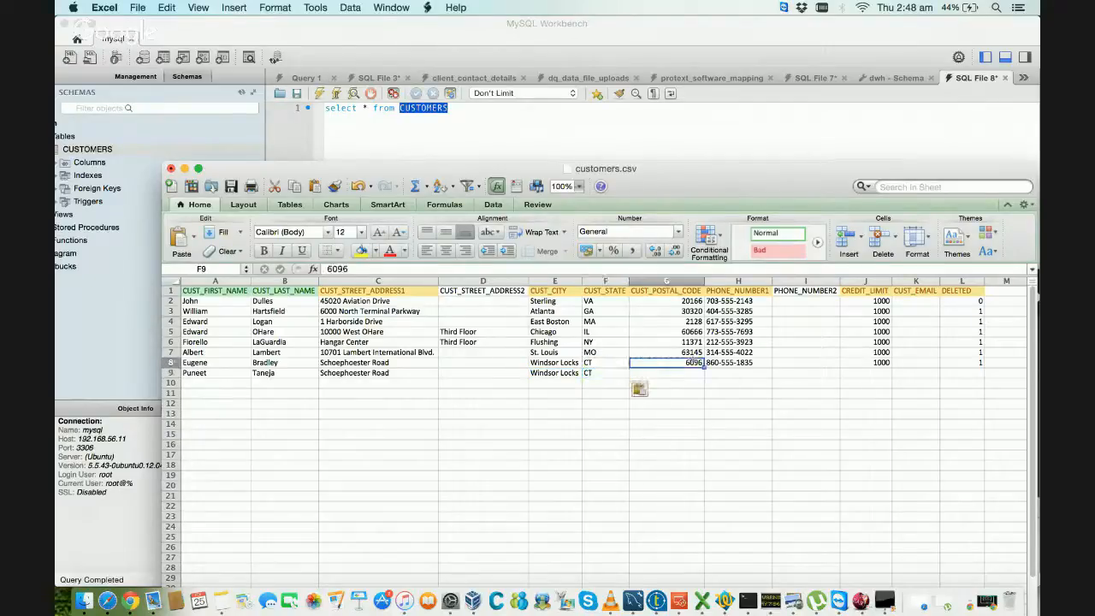
key(super+c)
click(675, 373)
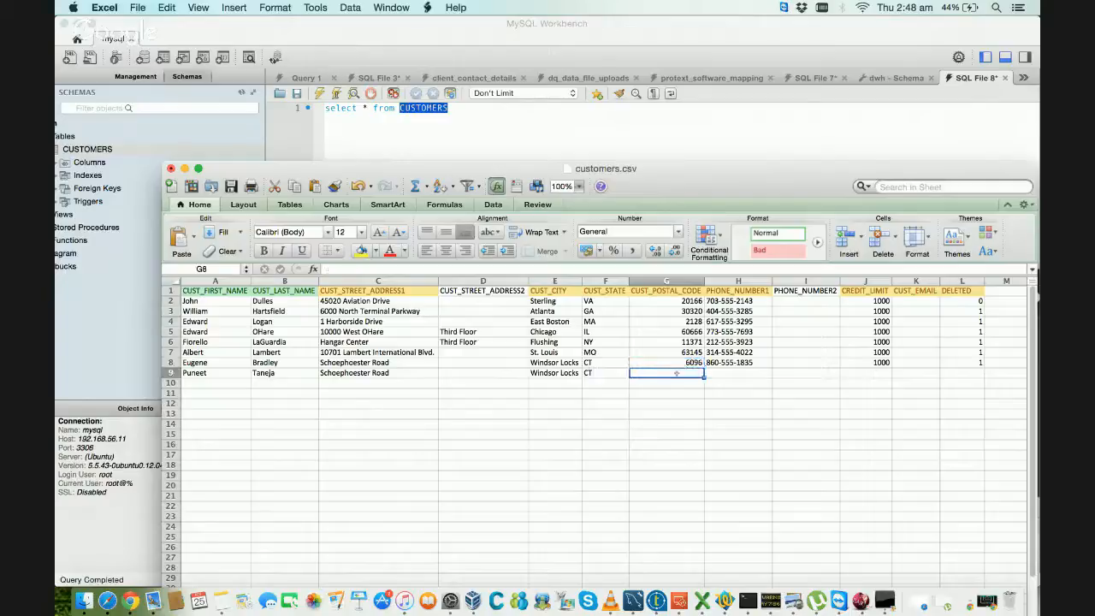
key(super+v)
Step: Copy the PHONE_NUMBER1 value from row 8 into H9 and retype its last digit, leaving PHONE_NUMBER2 empty
click(735, 363)
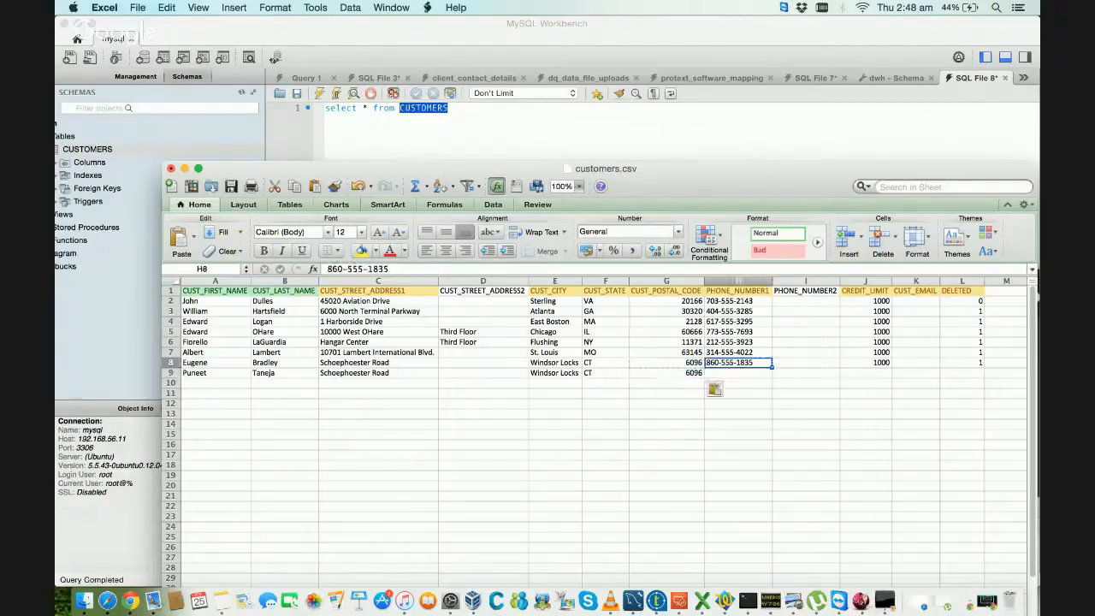
key(super+c)
click(726, 373)
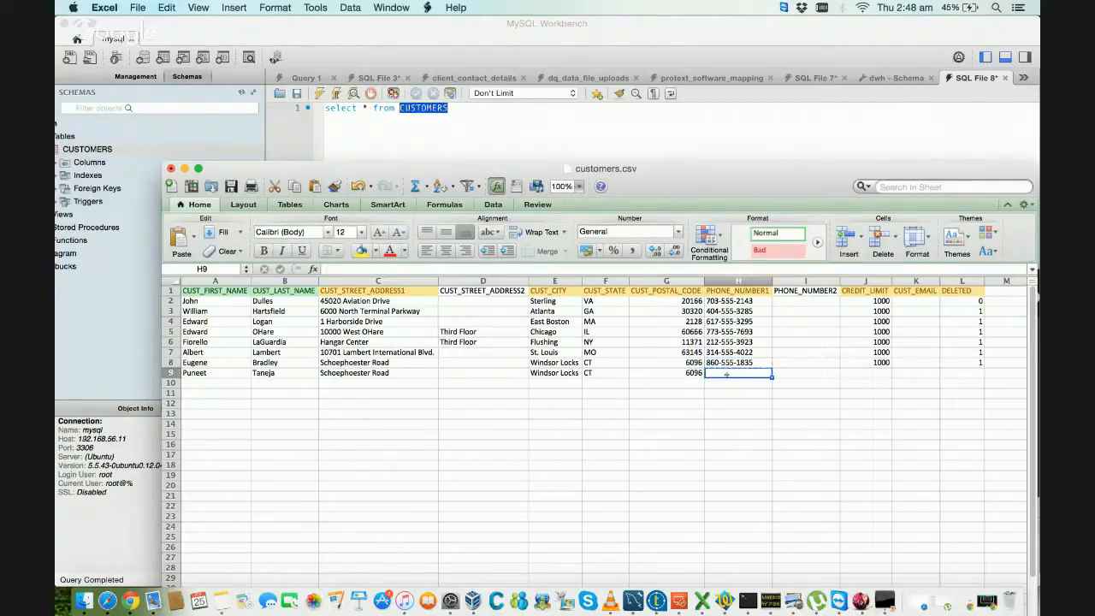
key(super+v)
key(Right)
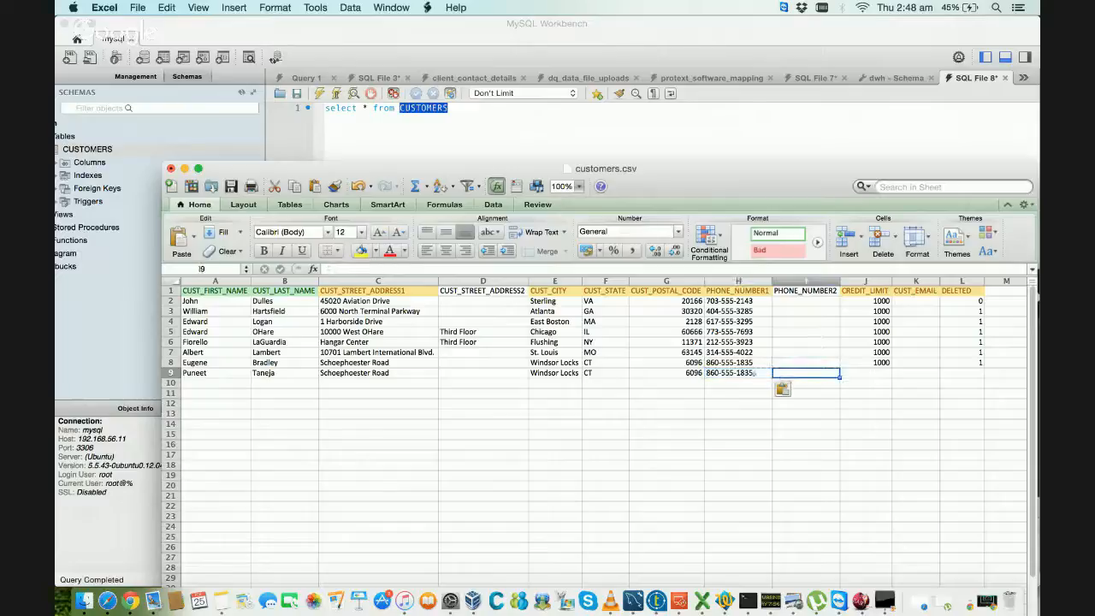
double_click(752, 373)
key(BackSpace)
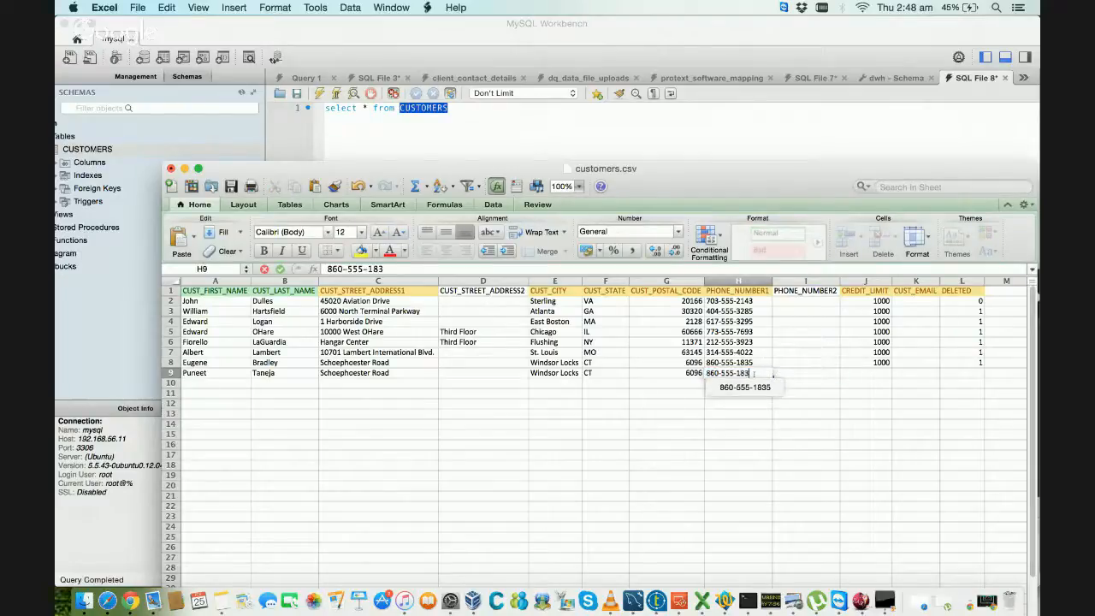
text(5)
click(786, 373)
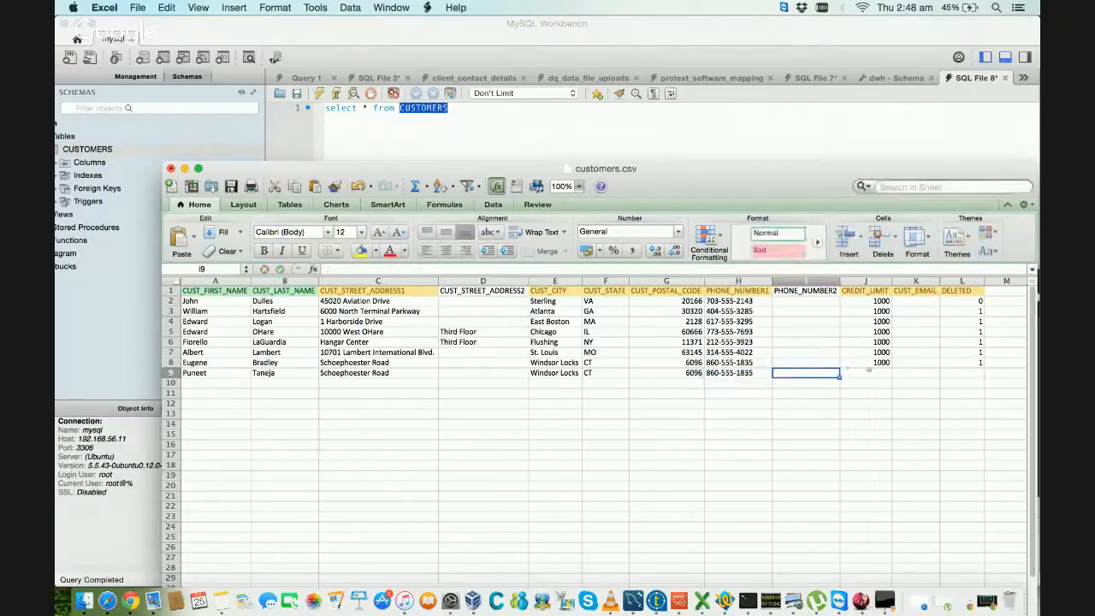
Step: Set the new customer's CREDIT_LIMIT to 1000 and DELETED to 0, leaving CUST_EMAIL empty
click(867, 371)
text(1000)
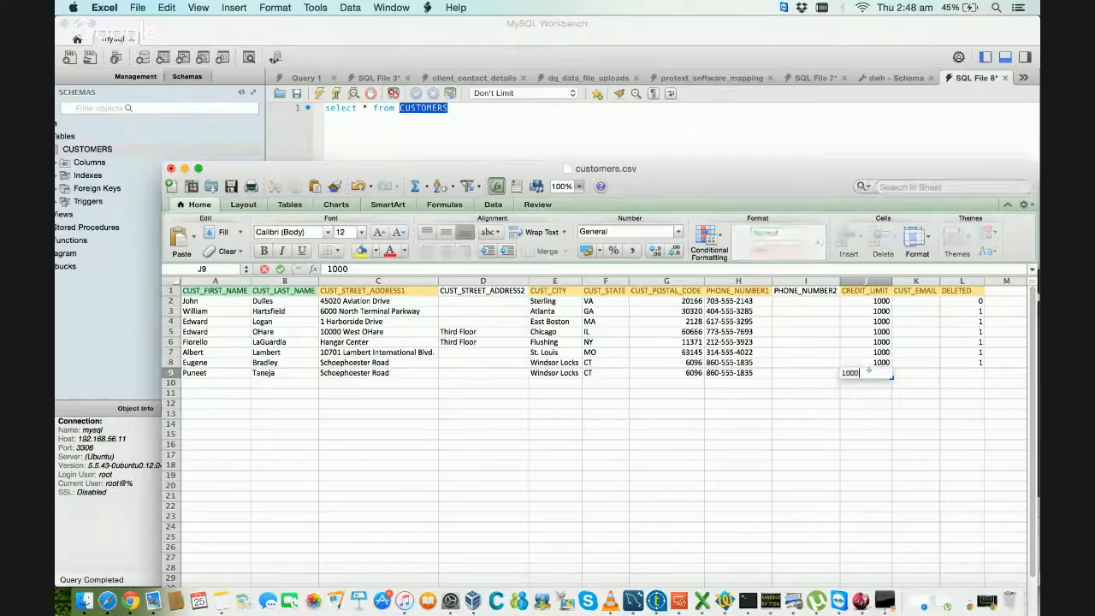
key(Tab)
key(Tab)
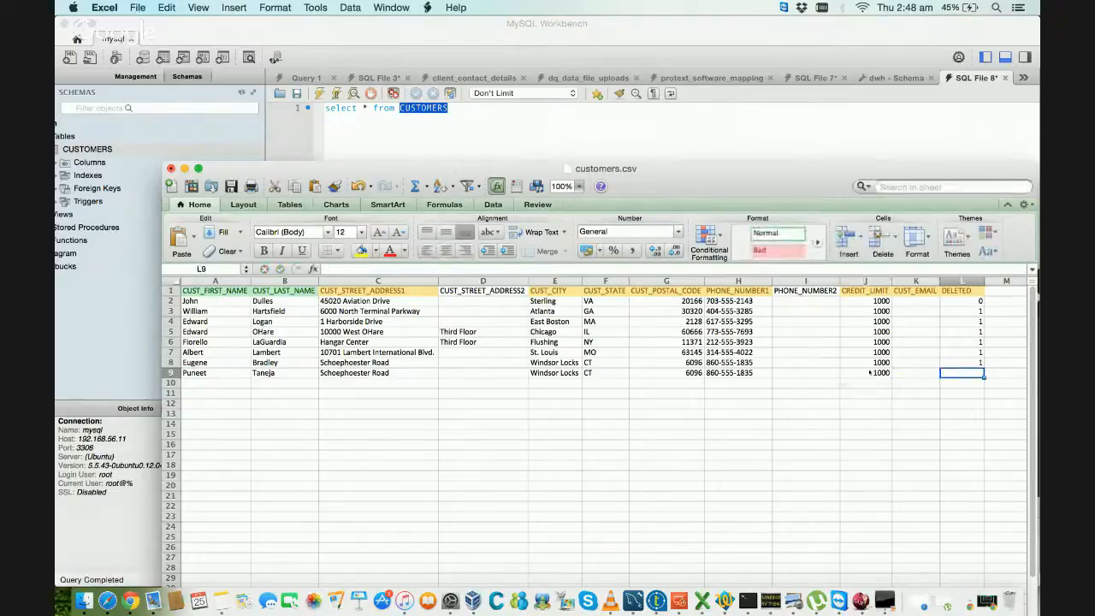
text(0)
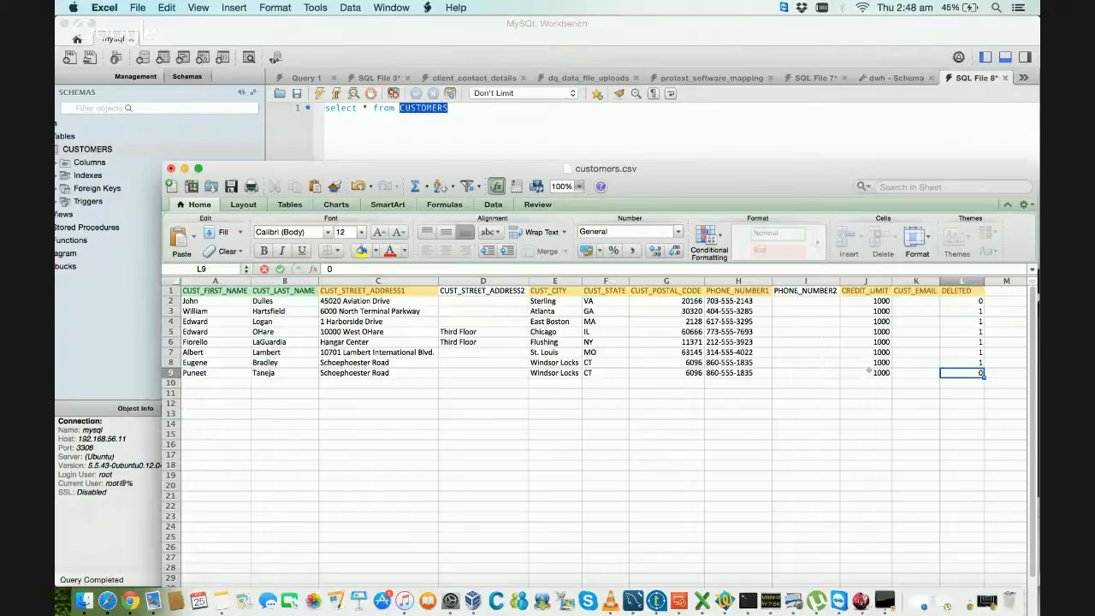
key(Tab)
Step: Go back along row 9 and check the new customer's first-name and last-name cells
key(Left)
key(Left)
key(Left)
key(Left)
key(Left)
key(Left)
key(Left)
key(Left)
key(Left)
key(Left)
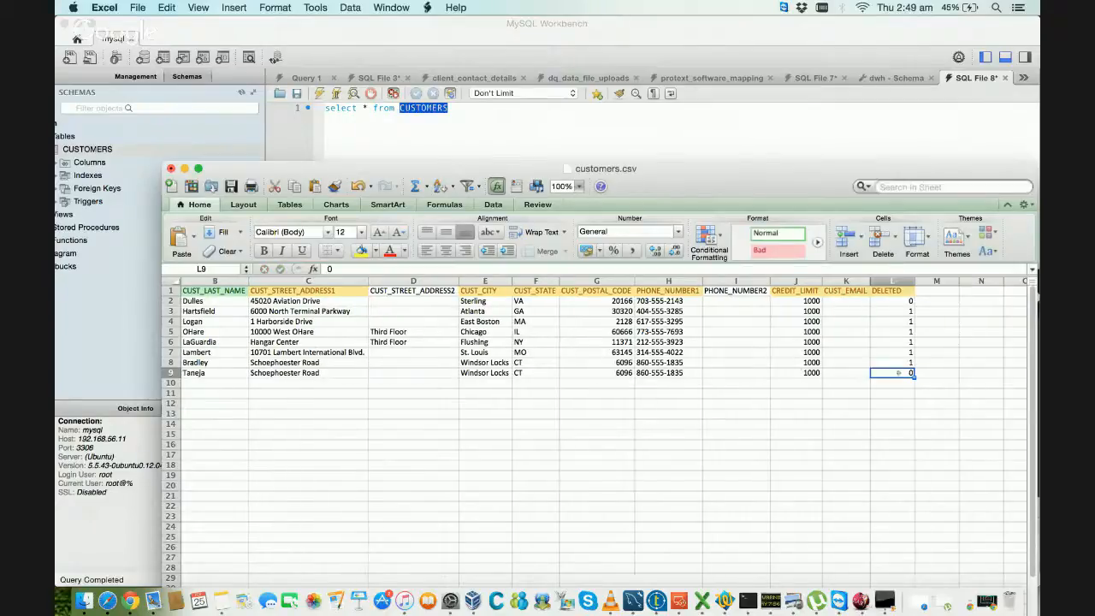
key(Left)
key(Left)
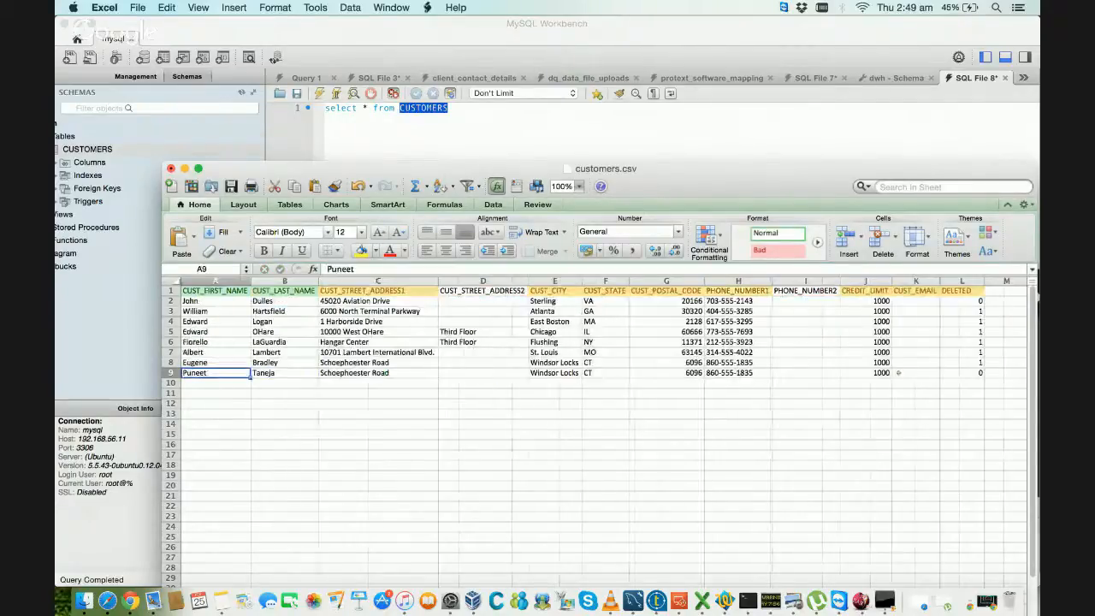
key(Right)
key(Left)
key(Right)
key(Left)
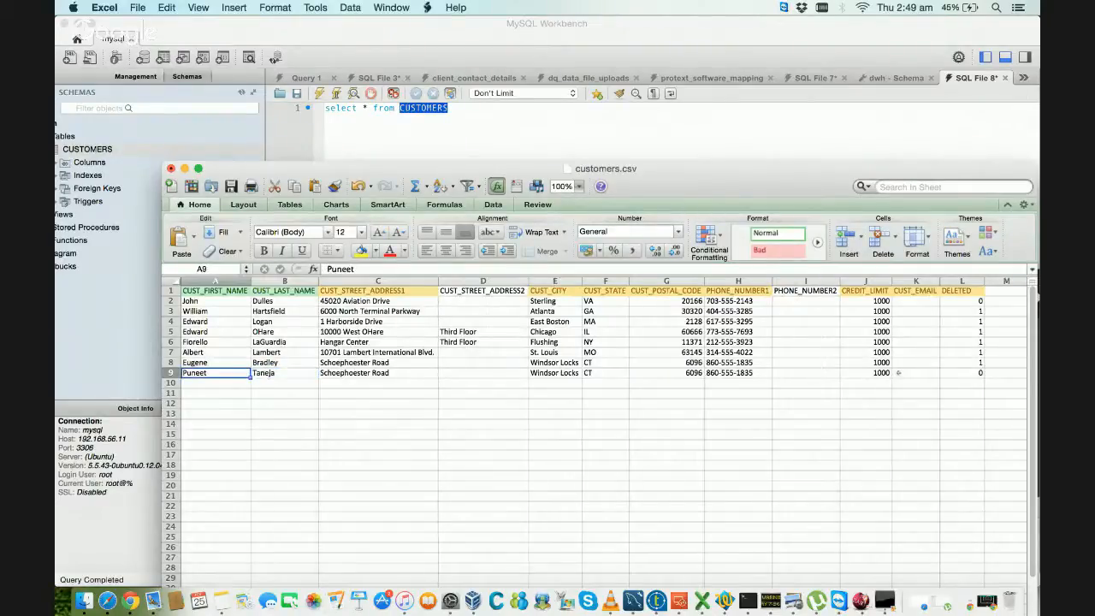
key(Right)
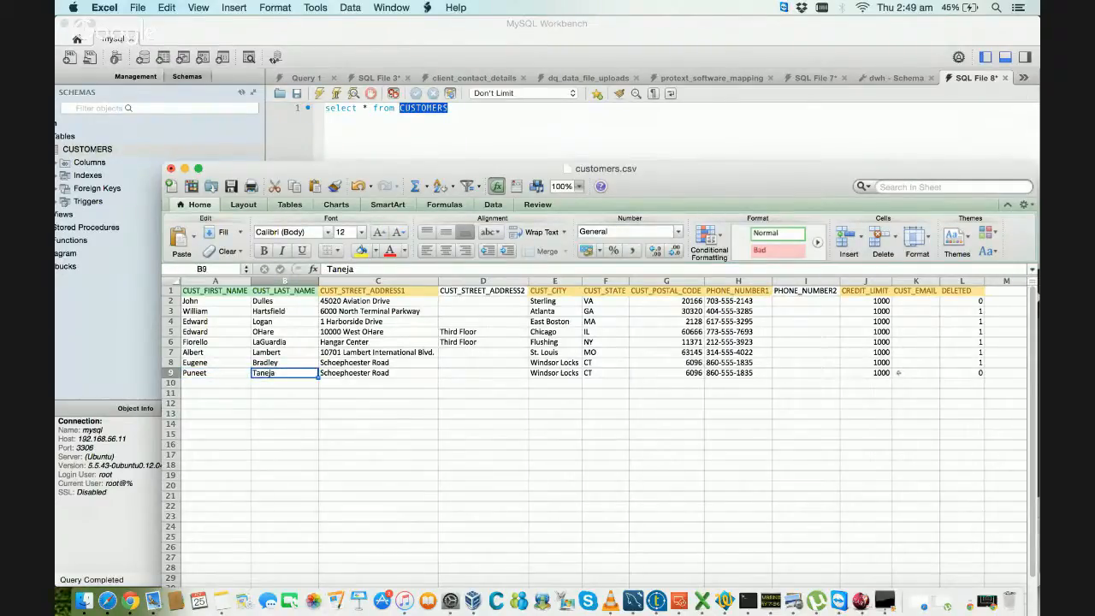
Step: Save customers.csv in its current file format and recheck the new customer's name cells in row 9
key(super+s)
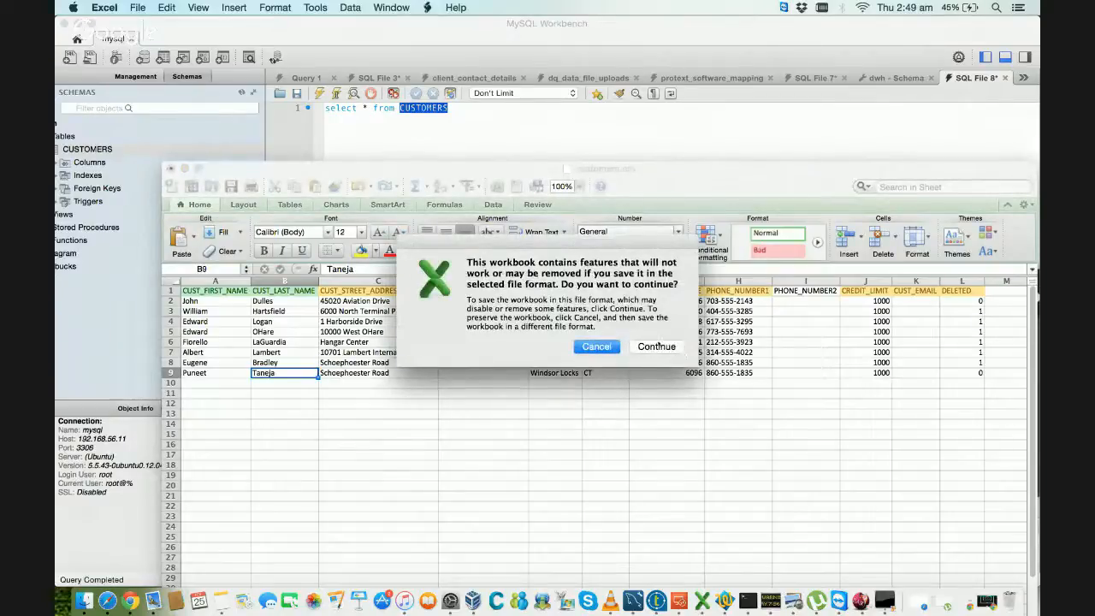
click(657, 346)
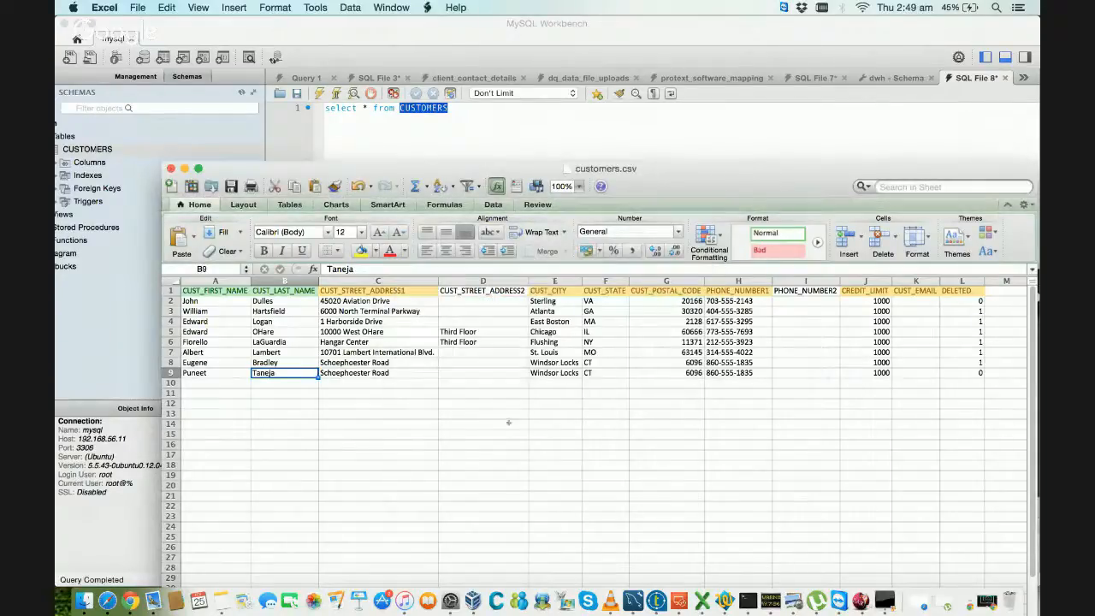
click(205, 374)
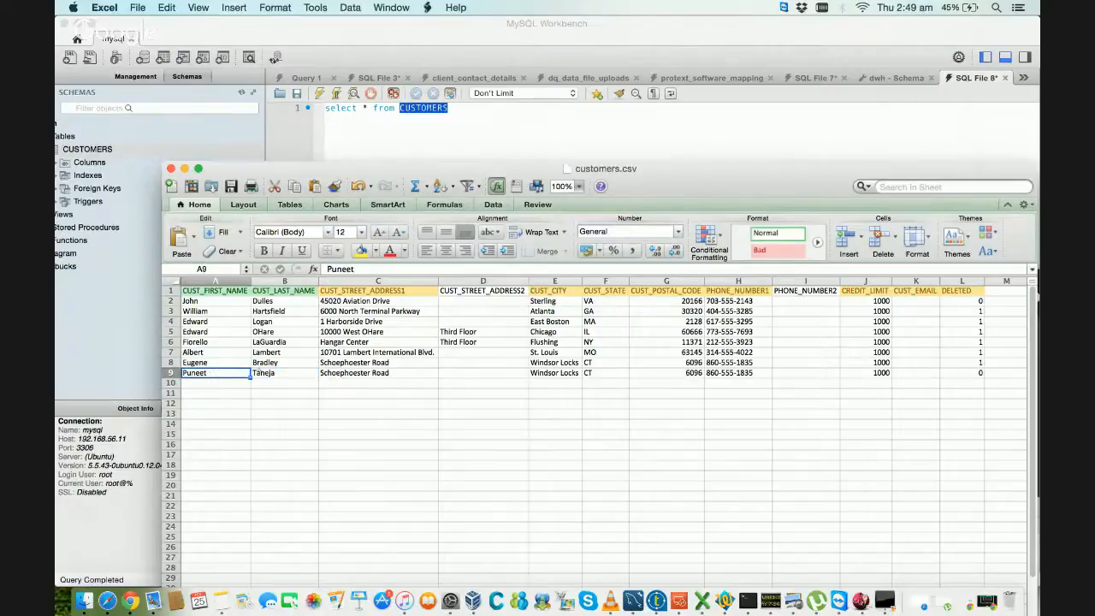
click(220, 380)
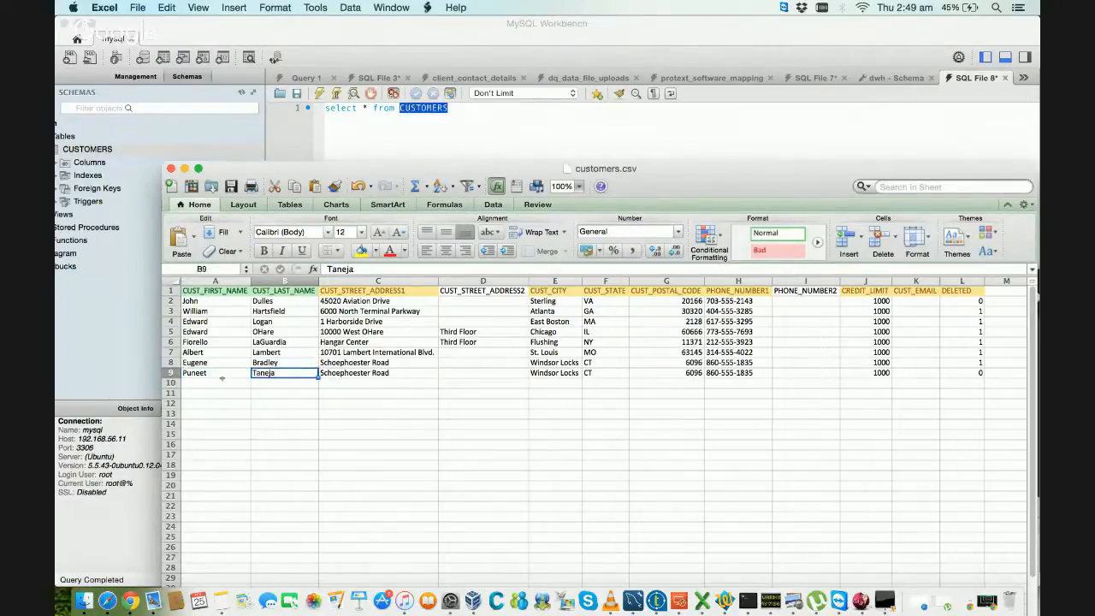
key(Up)
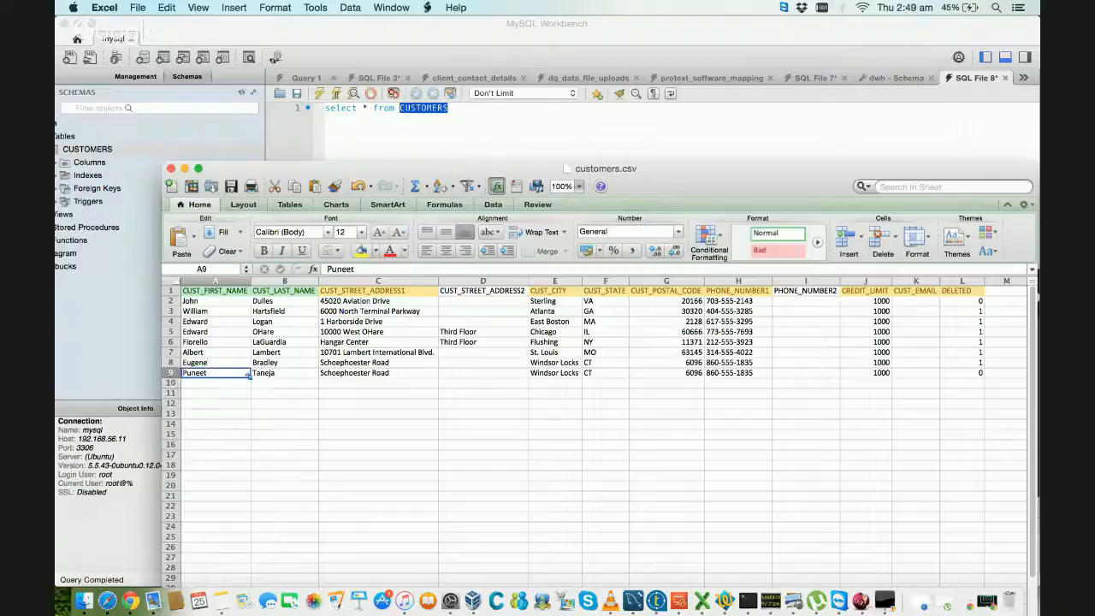
key(Right)
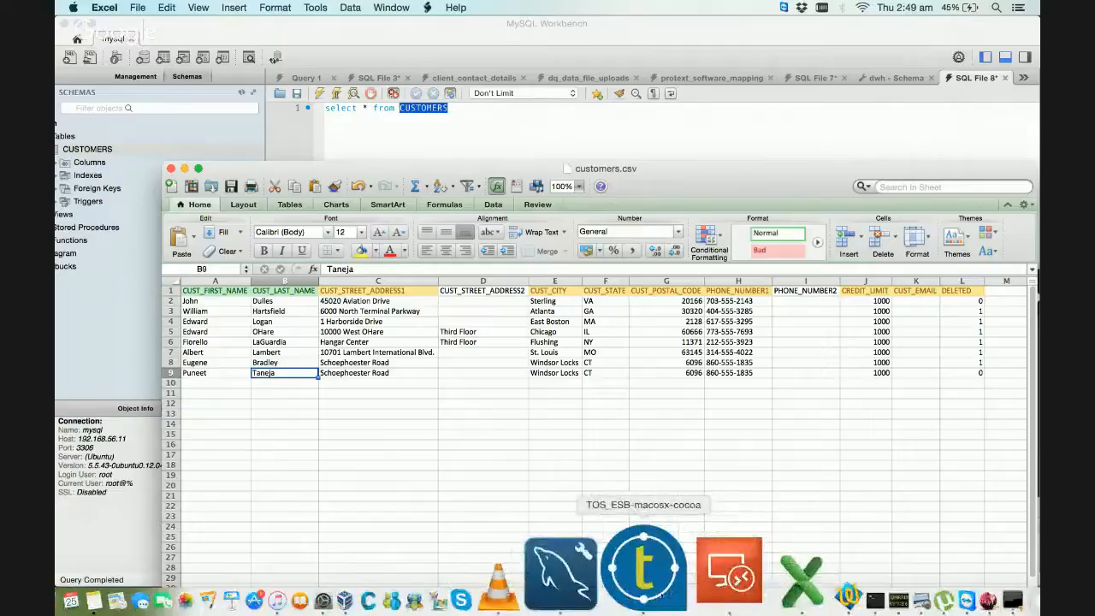
Step: Switch to Talend Studio, run the LoadCustomerDimension job and return to its design canvas to view the row statistics
click(642, 572)
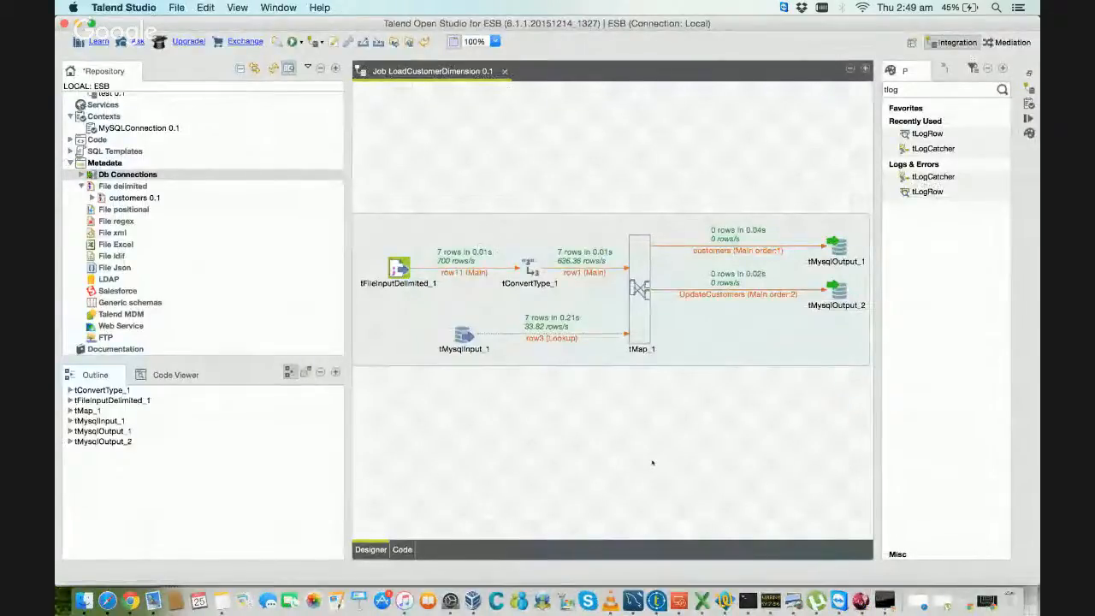
click(1029, 118)
click(361, 128)
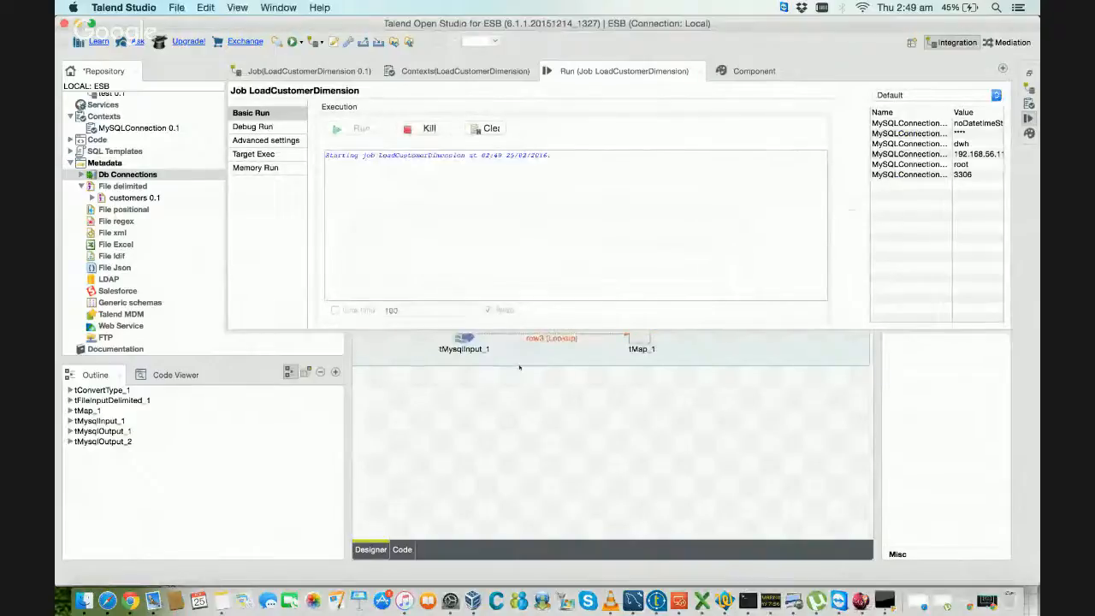
click(526, 410)
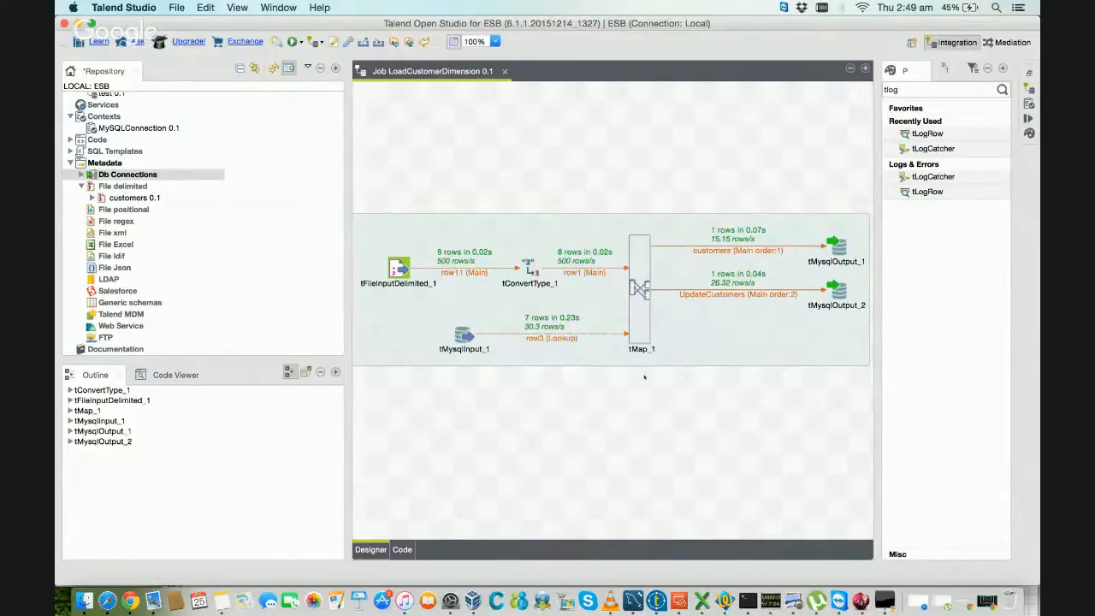
Step: Switch to MySQL Workbench, rerun the full query select * from CUSTOMERS and inspect the name fields of the record with CUSTOMER_ID 8
key(super+Tab)
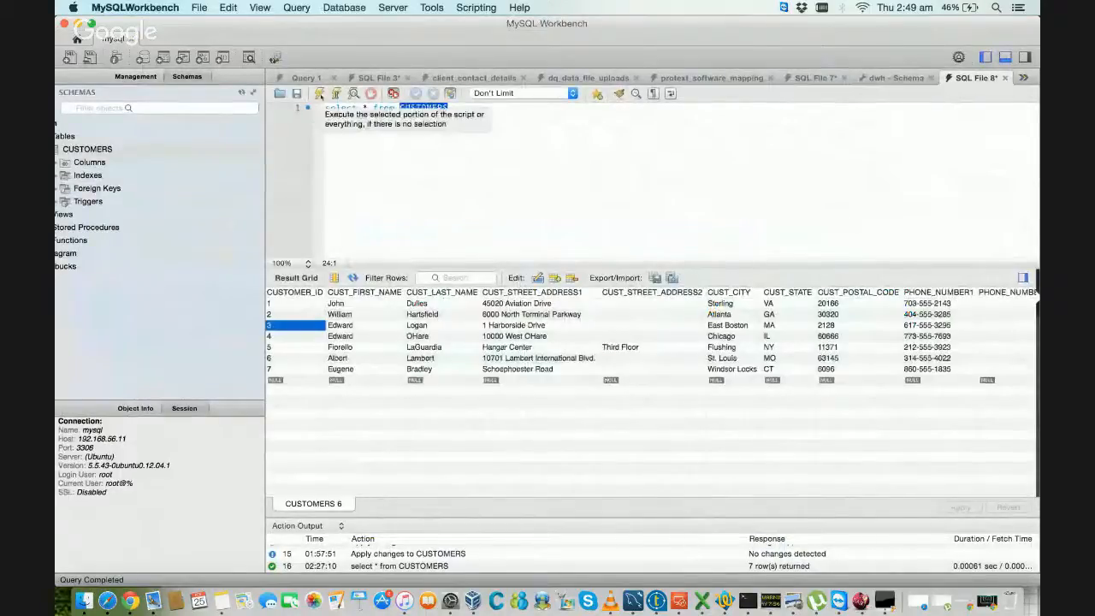
click(320, 94)
triple_click(462, 112)
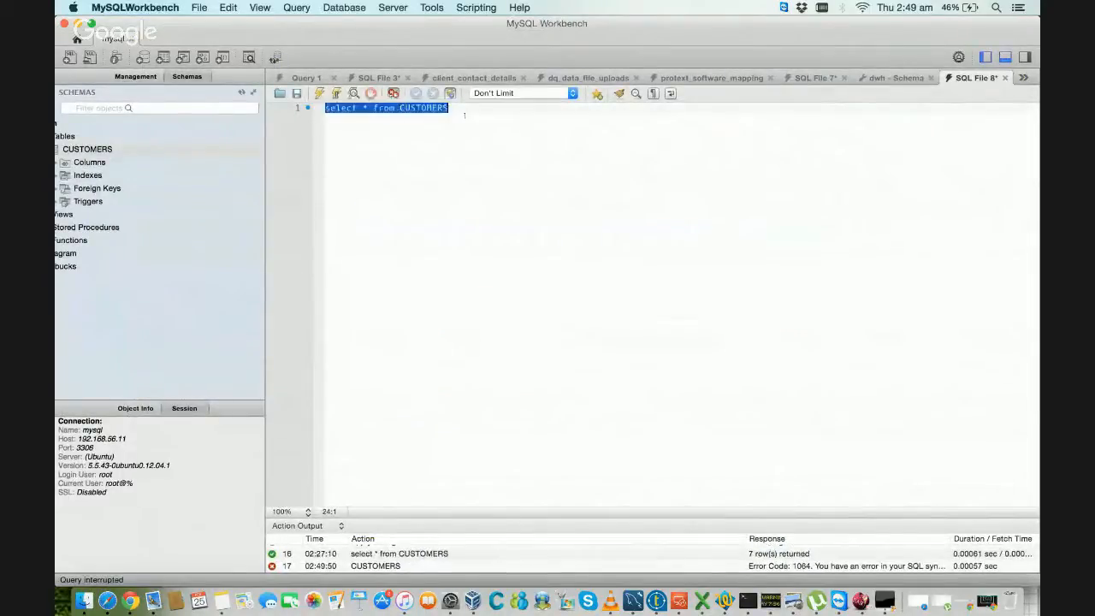
click(321, 94)
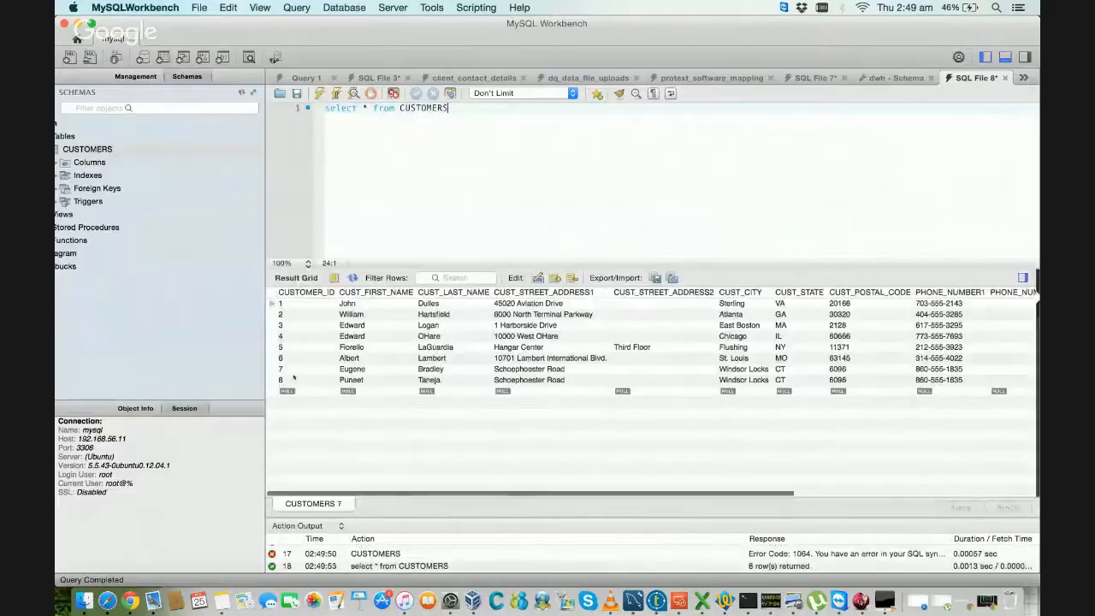
double_click(387, 380)
double_click(432, 380)
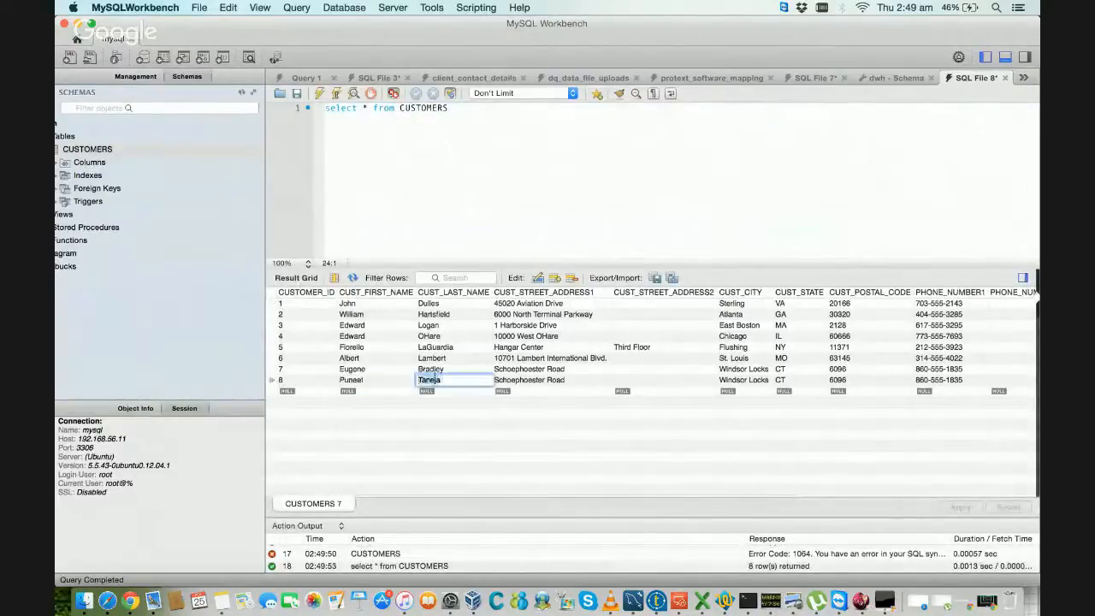
Step: Step through the fields of the record with CUSTOMER_ID 8, from its last name onward, to examine the loaded values
click(430, 380)
key(Tab)
key(Tab)
key(Tab)
key(Tab)
key(Tab)
key(Tab)
key(Tab)
key(Tab)
key(Tab)
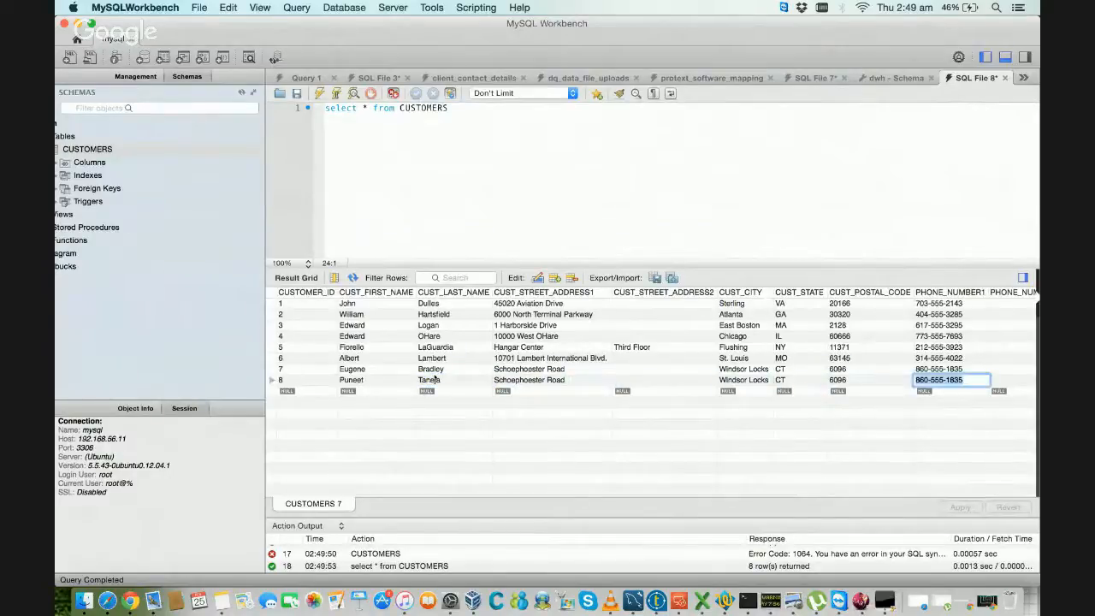
key(Tab)
key(Tab)
key(Tab)
key(Tab)
key(Tab)
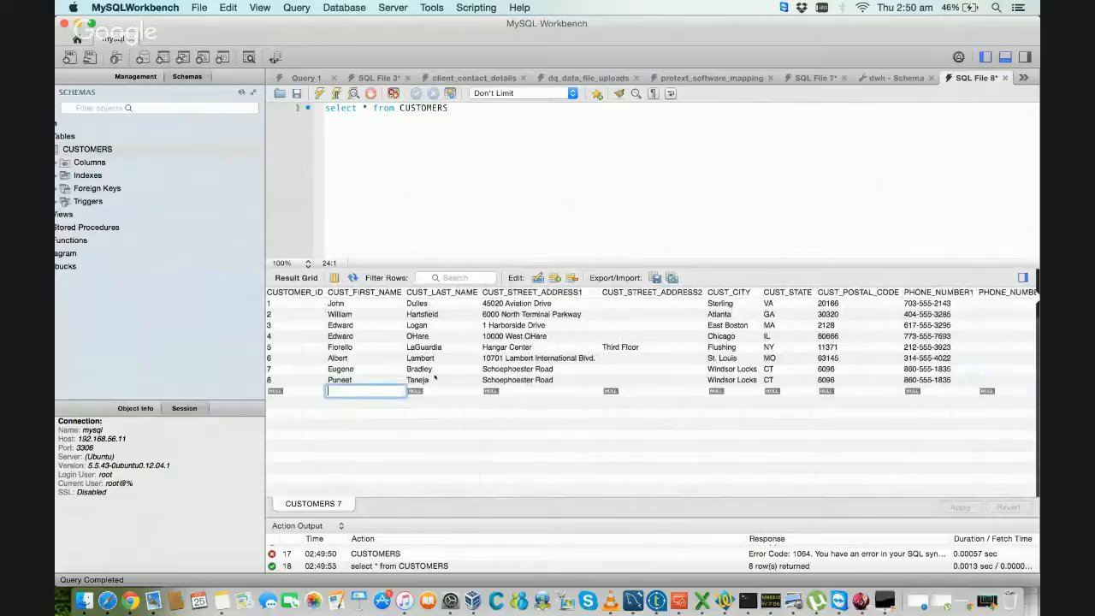
Step: Switch to Excel, append 1 to the new customer's street address in C9 and save customers.csv in its current format
key(super+Tab)
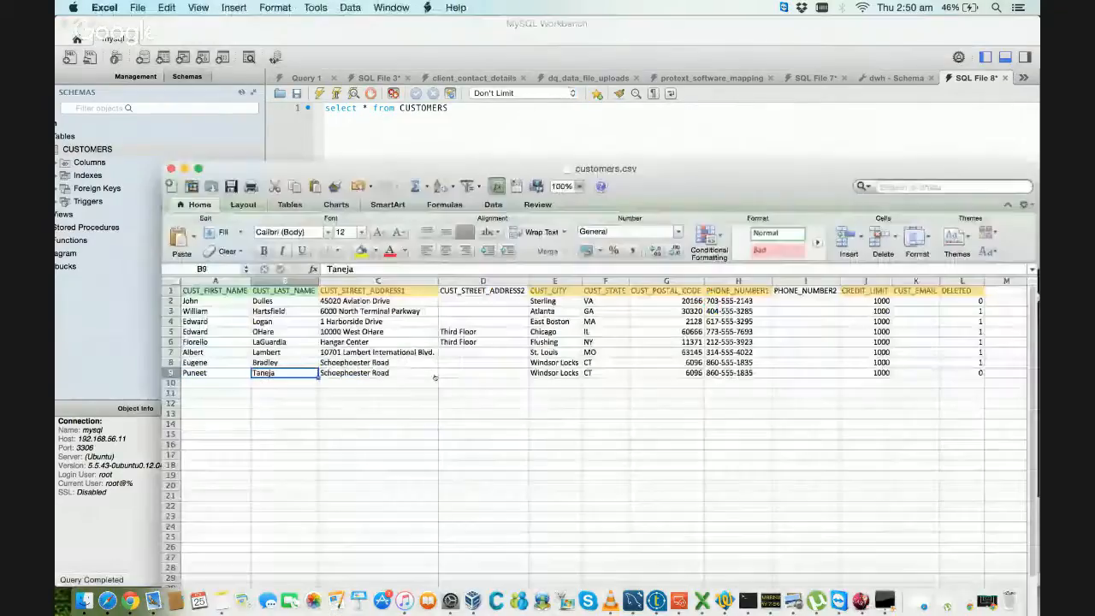
click(432, 374)
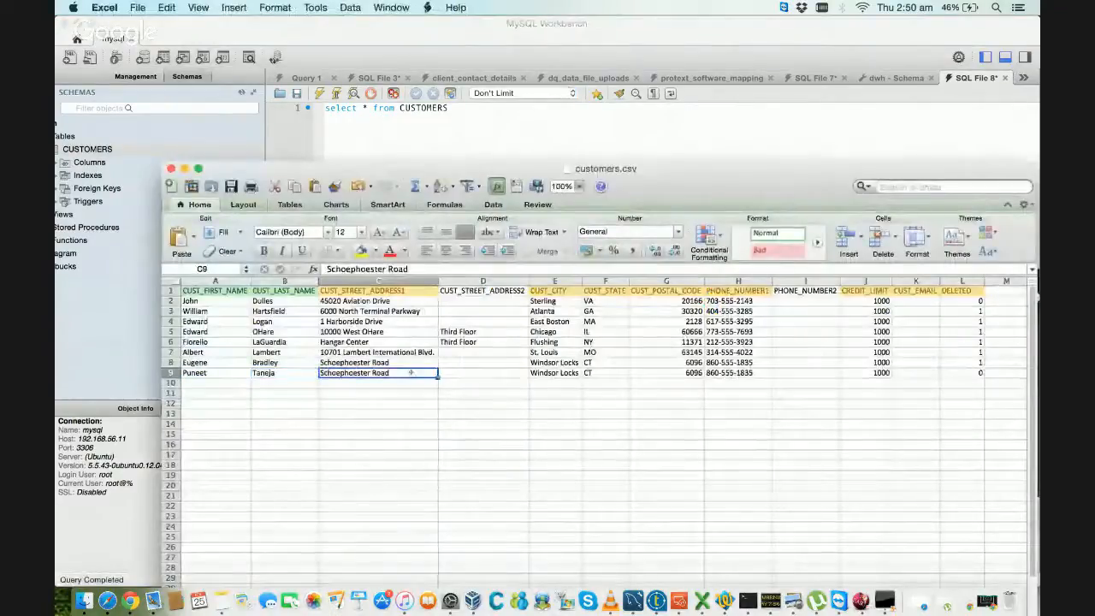
double_click(413, 373)
text(1)
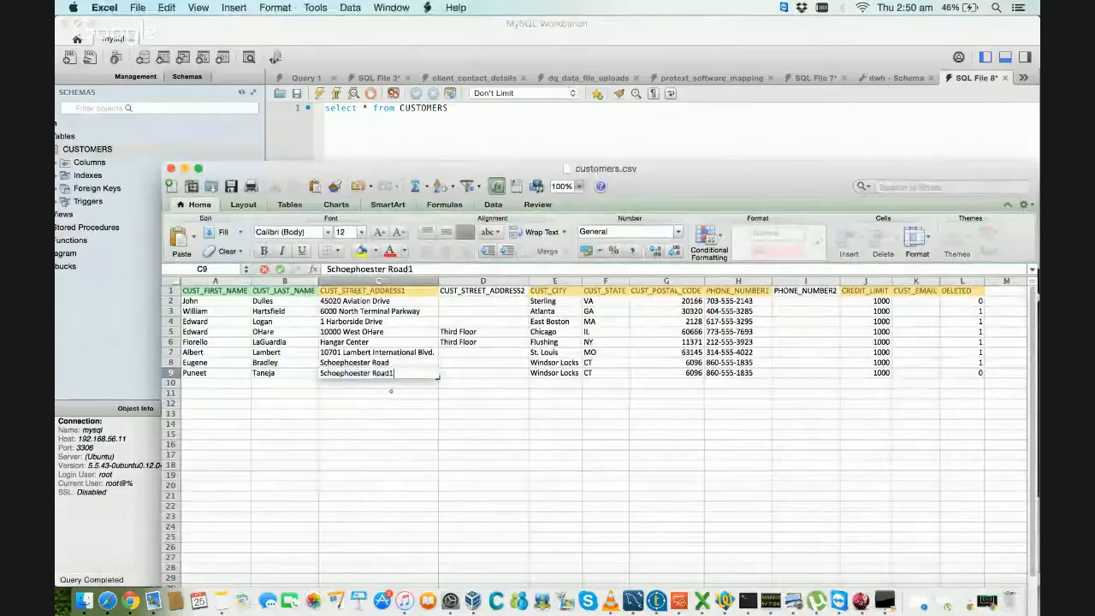
click(391, 393)
key(super+s)
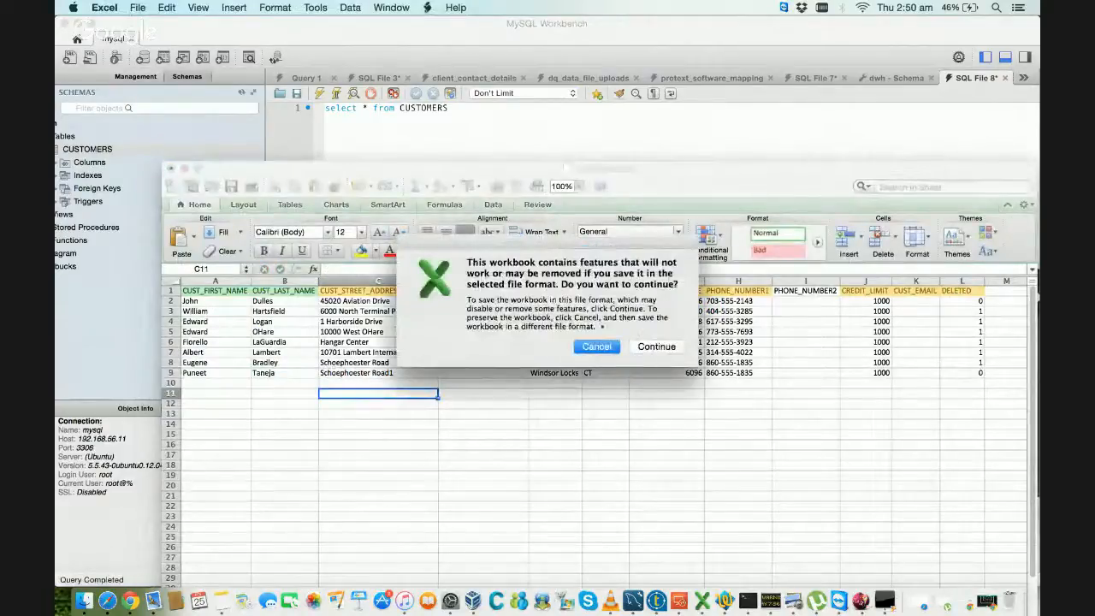
click(649, 346)
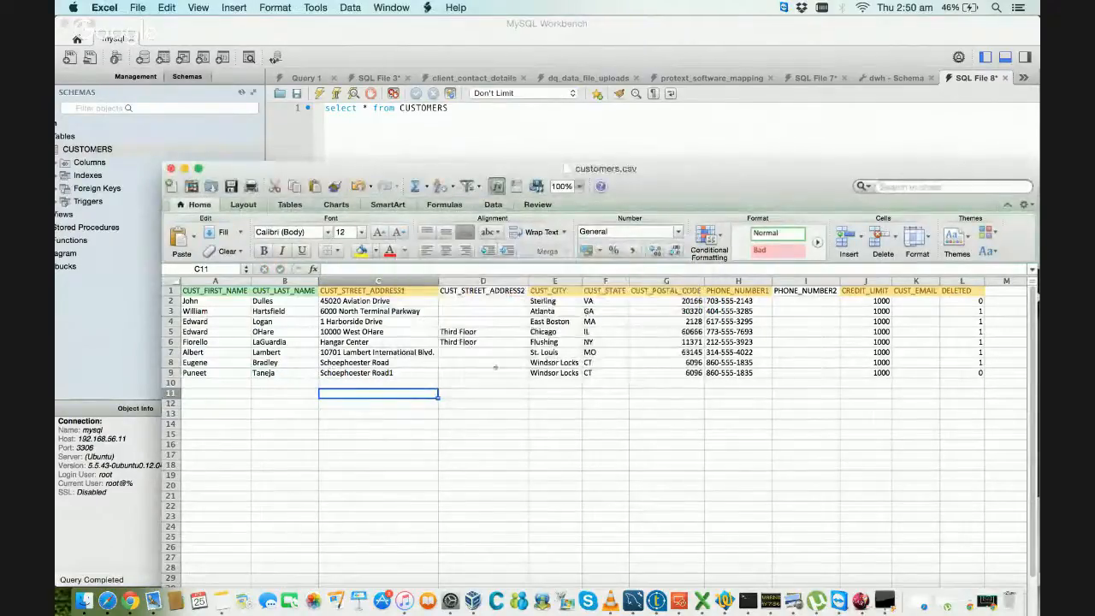
key(super+s)
click(650, 343)
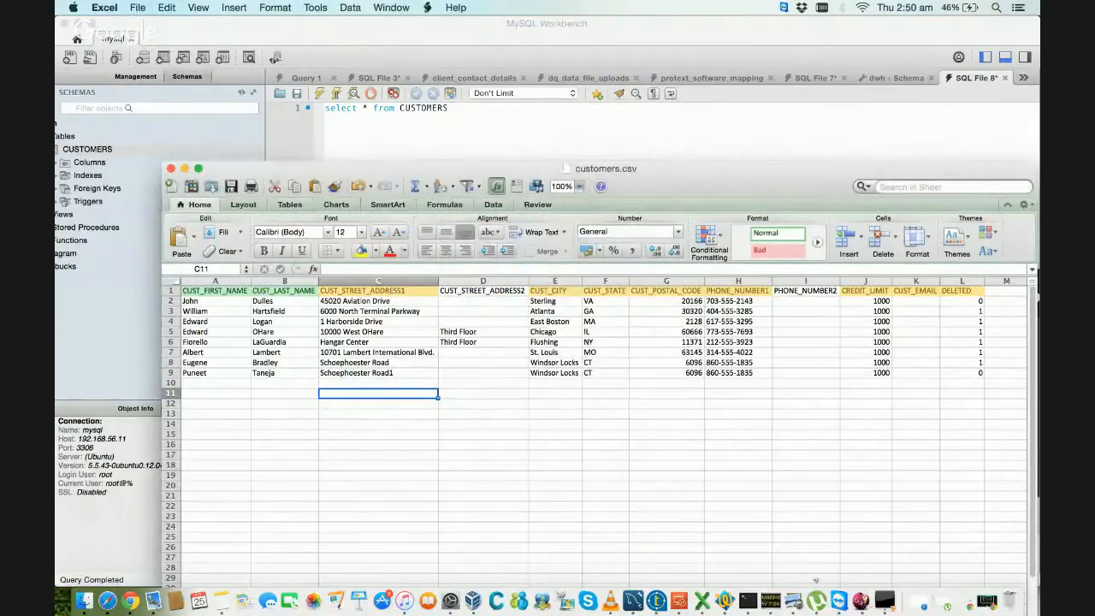
Step: Switch to Talend Studio, rerun the LoadCustomerDimension job and return to the design canvas to view its row statistics
click(656, 602)
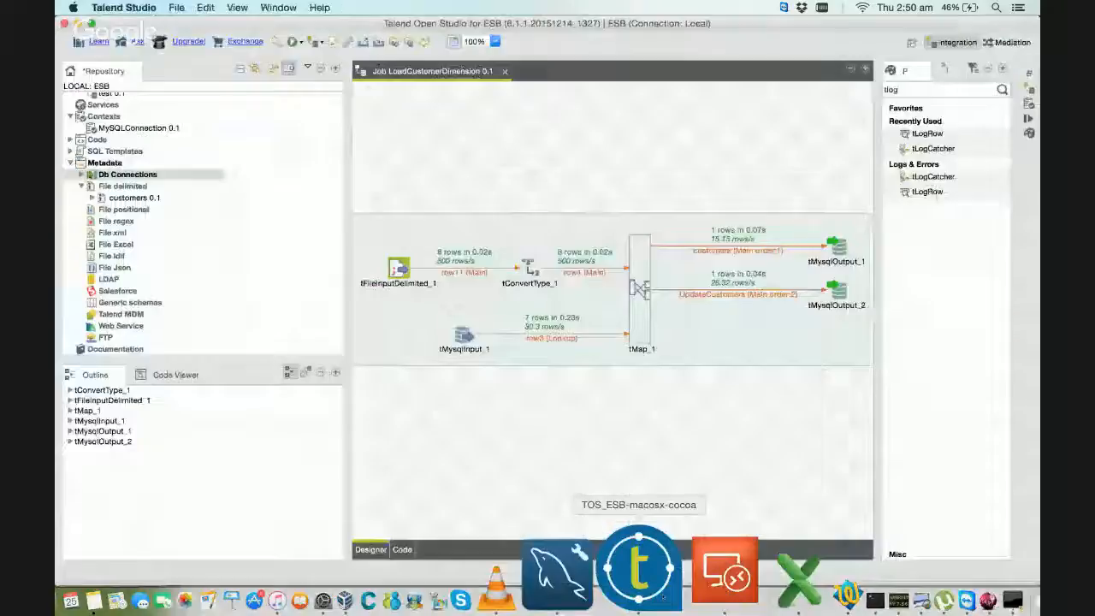
click(1030, 119)
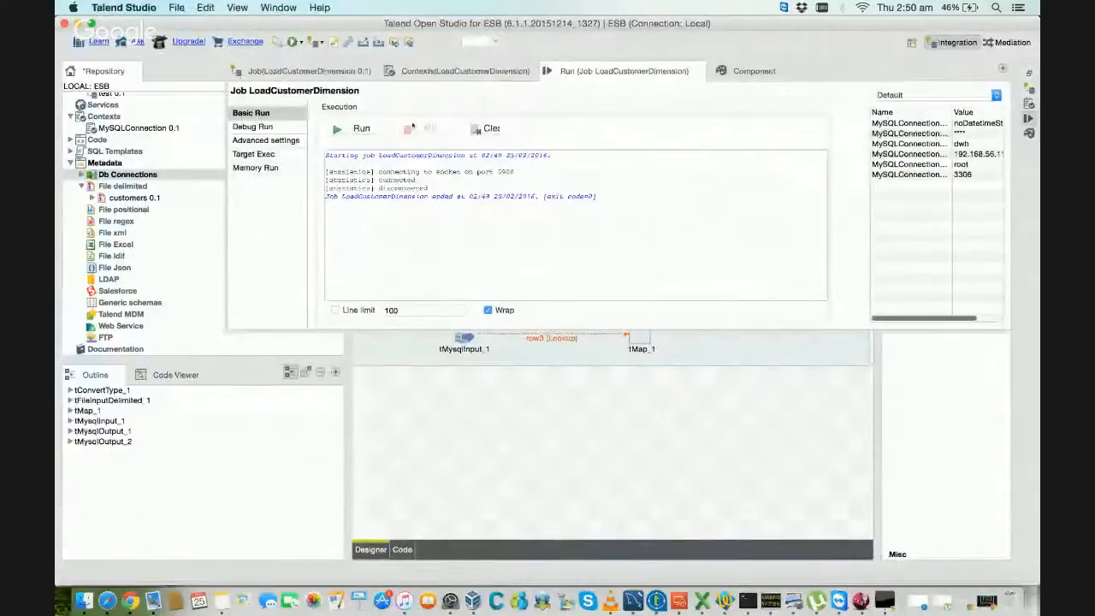
click(352, 129)
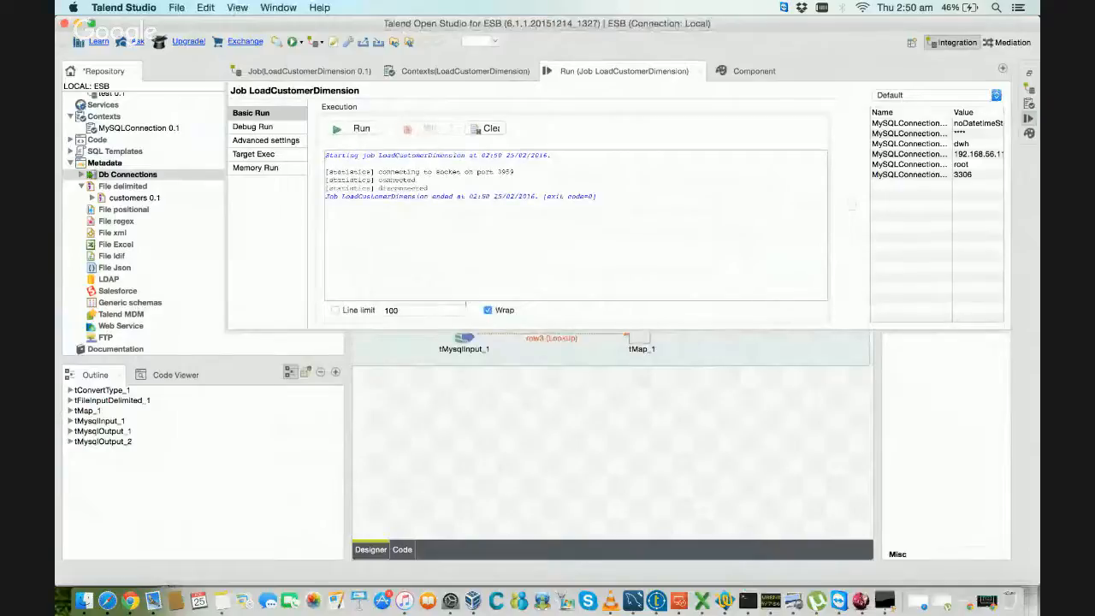
click(467, 405)
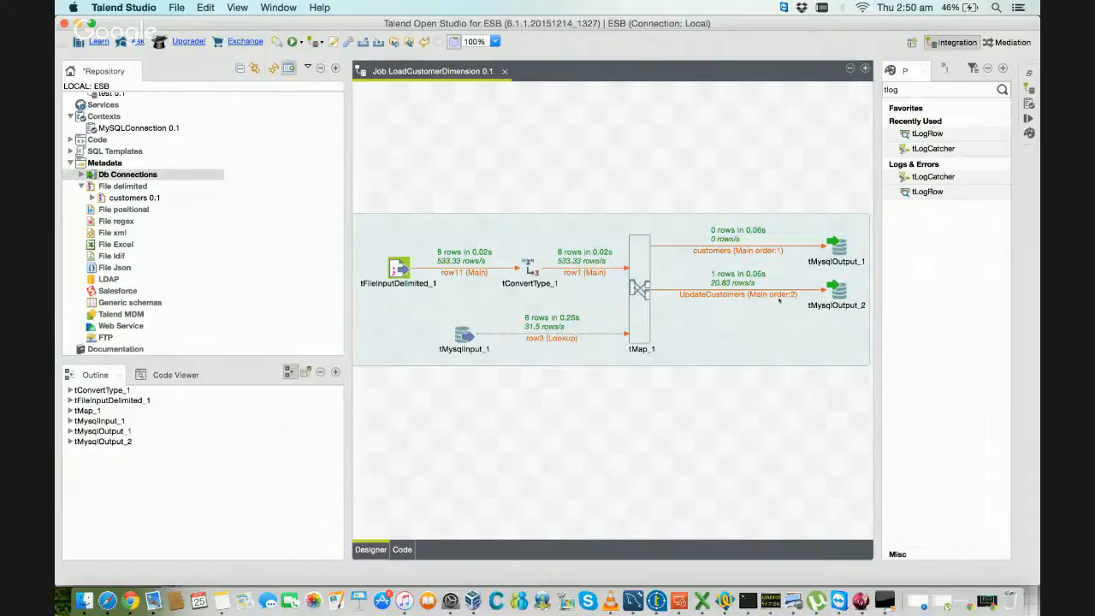
Step: Switch to MySQL Workbench, refresh the CUSTOMERS results and check both street-address fields of the record with CUSTOMER_ID 8
key(super+Tab)
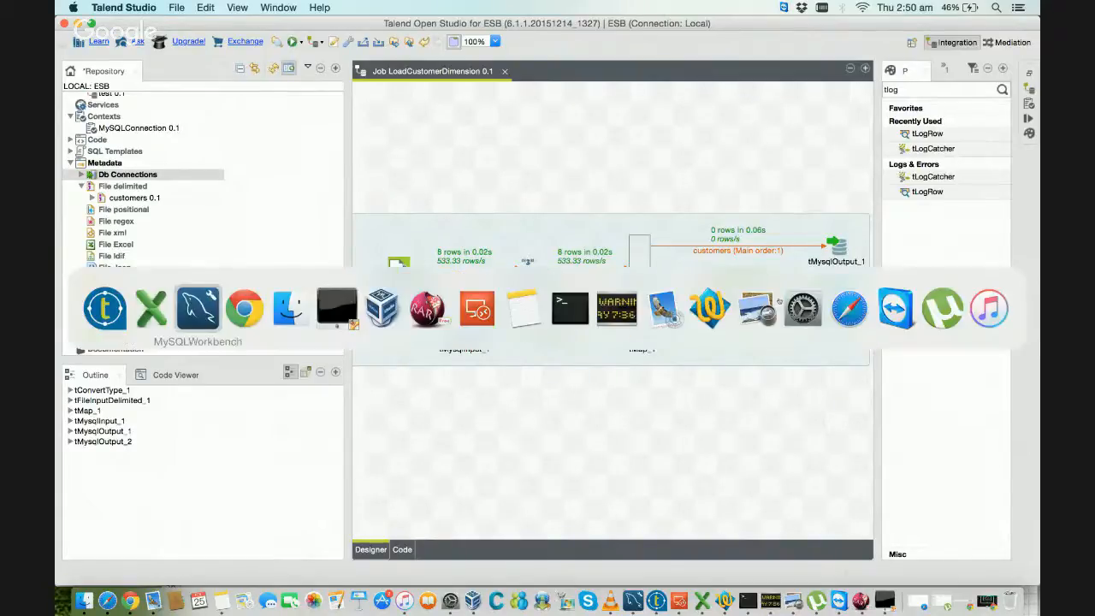
key(super+Tab)
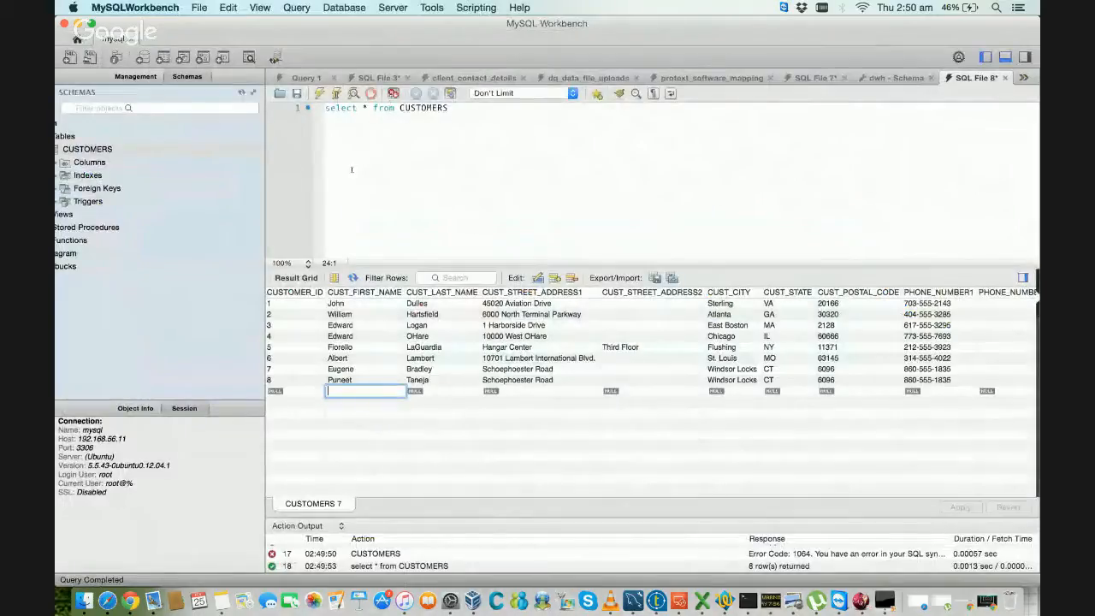
click(571, 380)
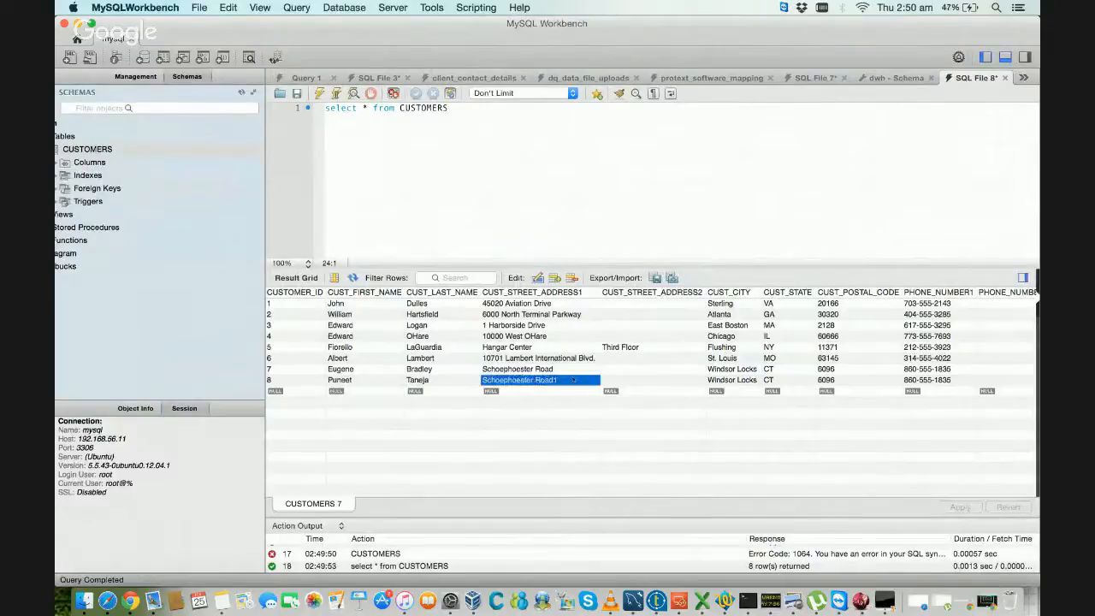
click(624, 380)
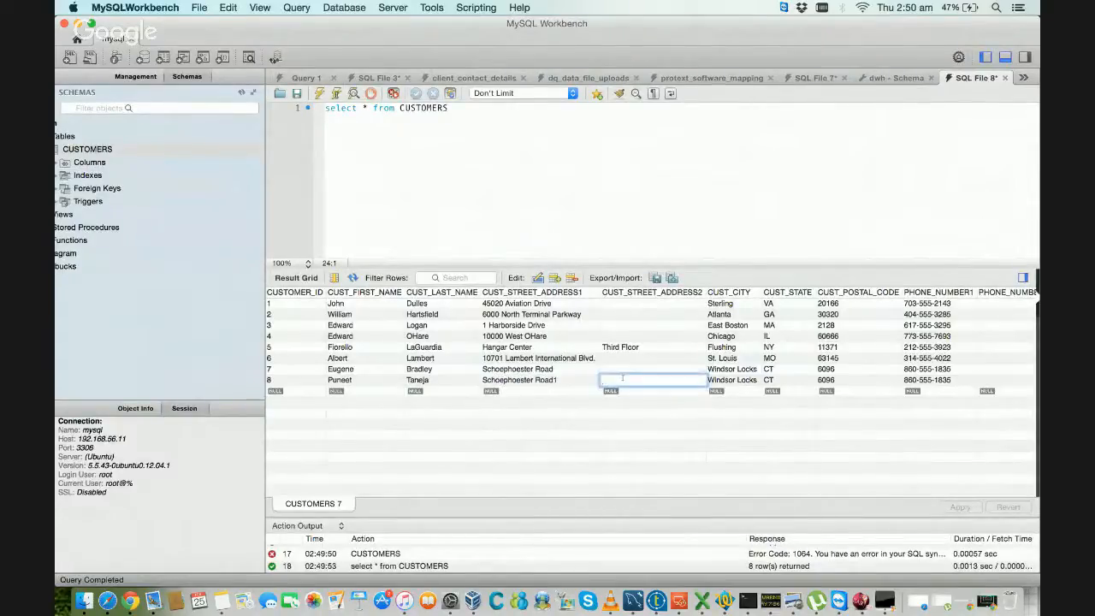
click(552, 391)
click(620, 379)
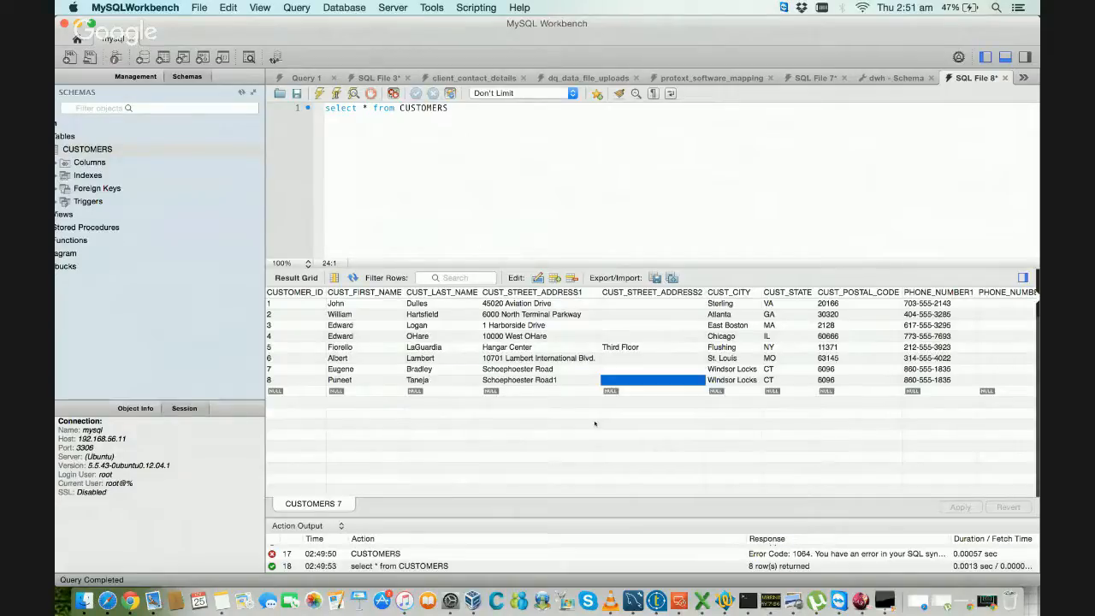
Step: Switch to Excel, copy Third Floor from D6 into the new customer's CUST_STREET_ADDRESS2 cell D9 and save customers.csv in its current format
key(super+Tab)
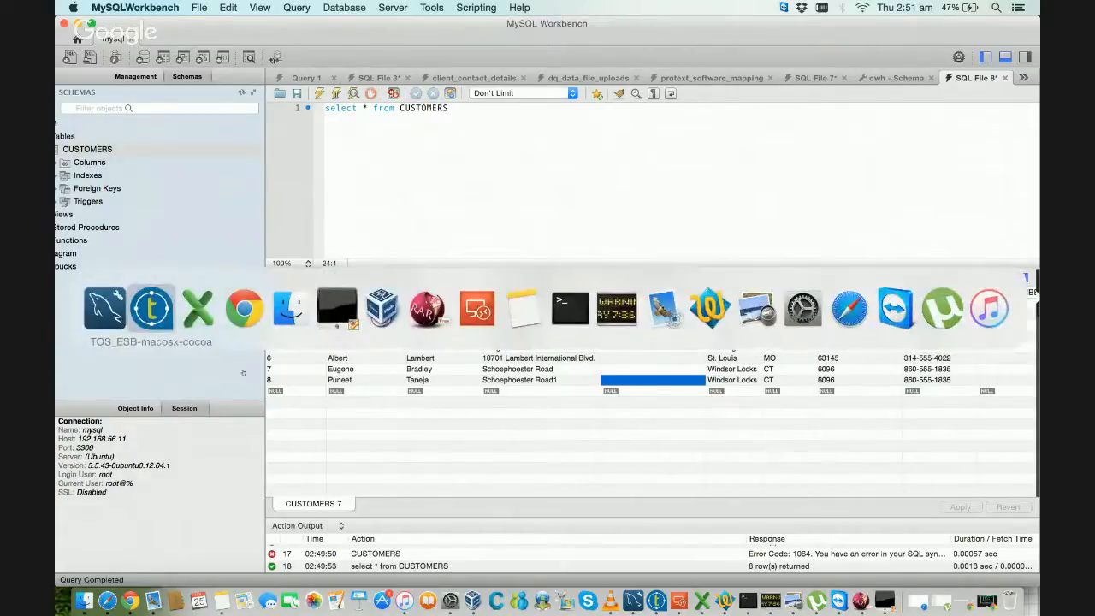
key(super+Tab)
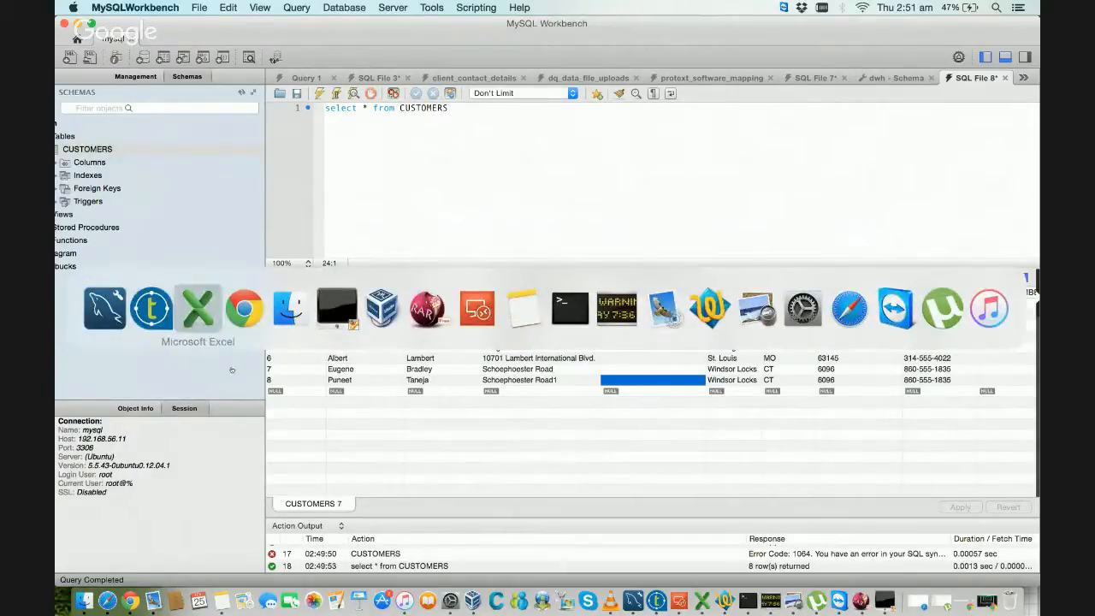
click(203, 314)
click(471, 373)
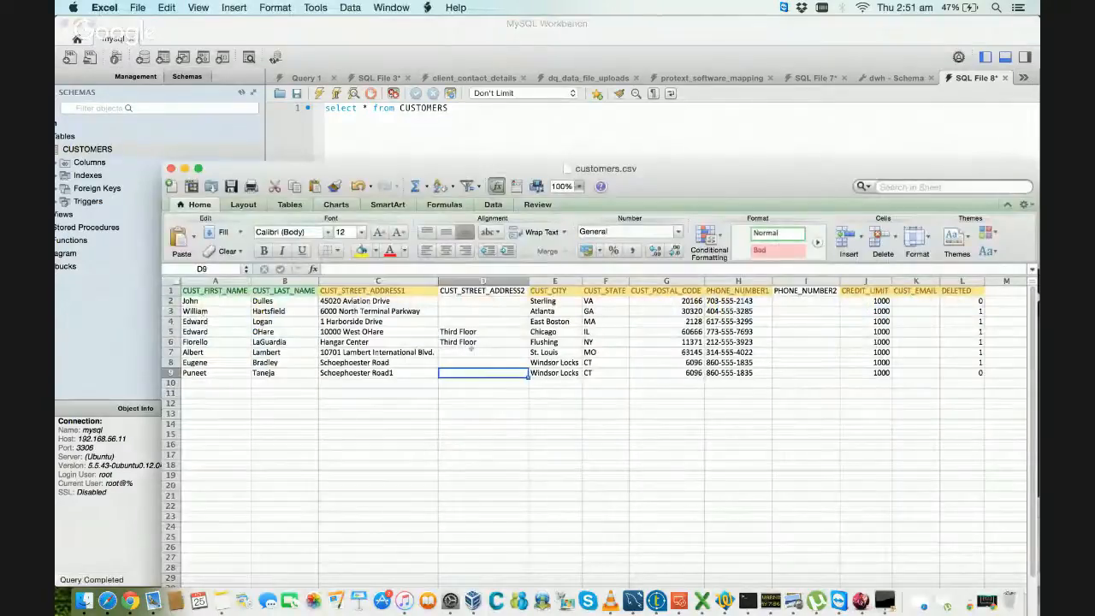
click(481, 341)
key(super+c)
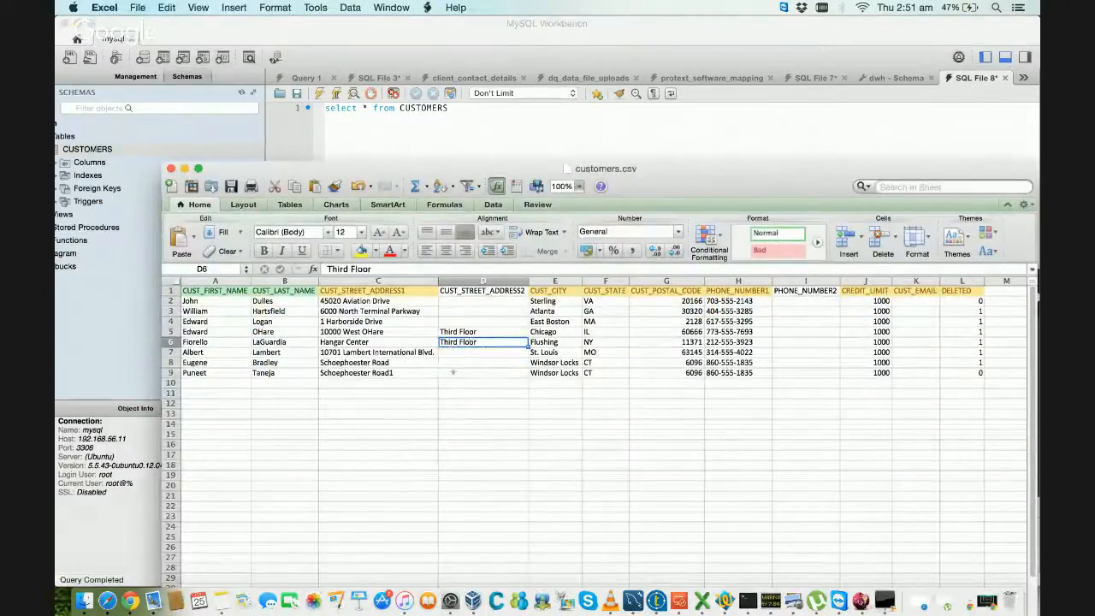
click(454, 371)
key(super+v)
click(449, 393)
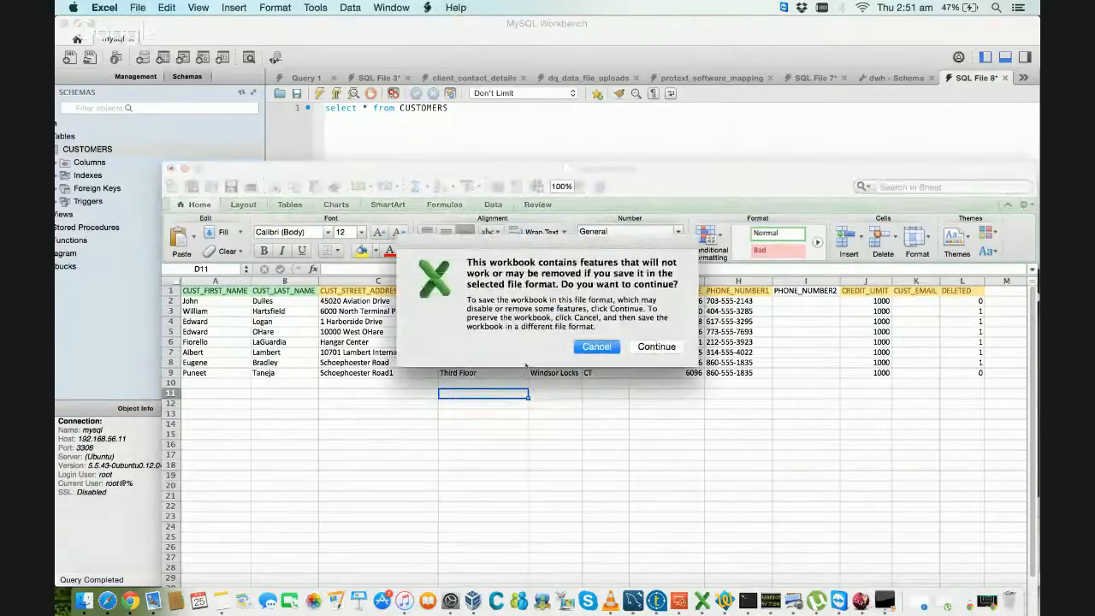
click(656, 347)
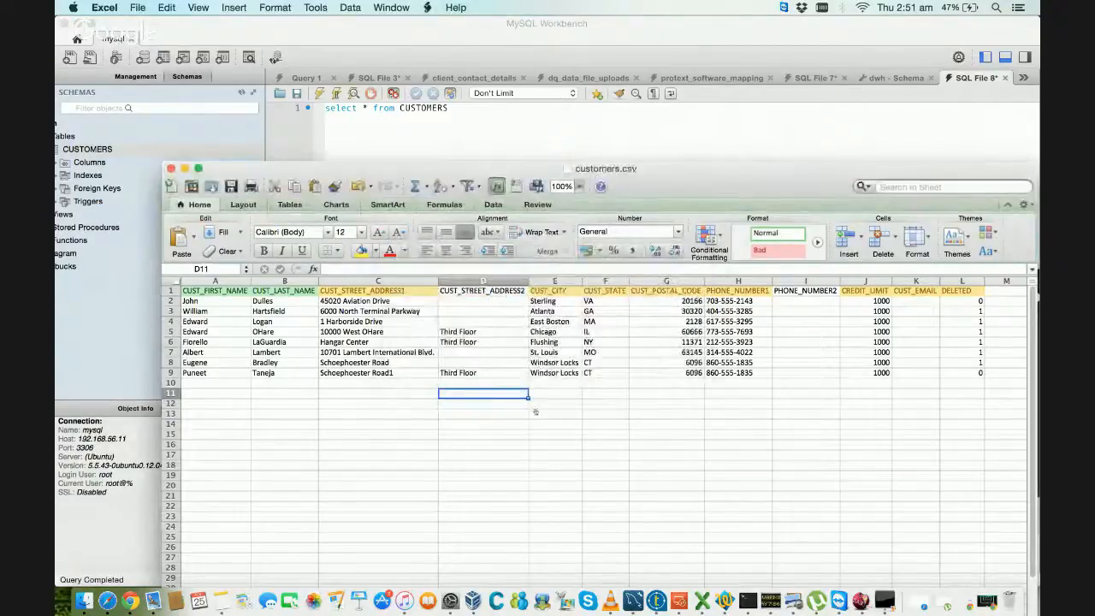
Step: Switch to Talend Studio, clear the run log, rerun LoadCustomerDimension and return to the design canvas to view the row statistics
key(super+Tab)
key(super+Tab)
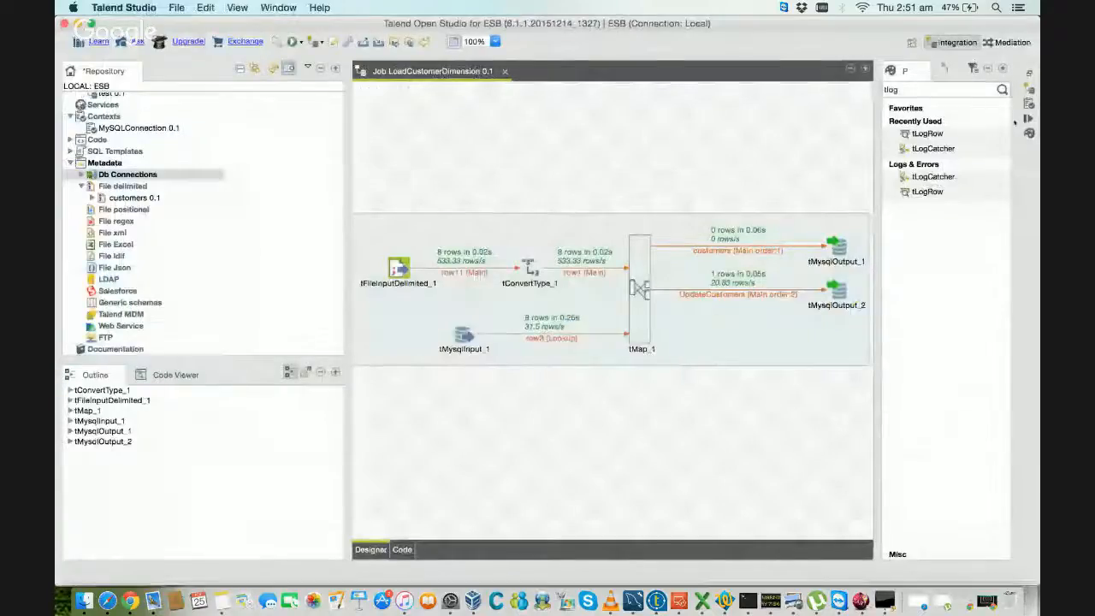
click(1029, 118)
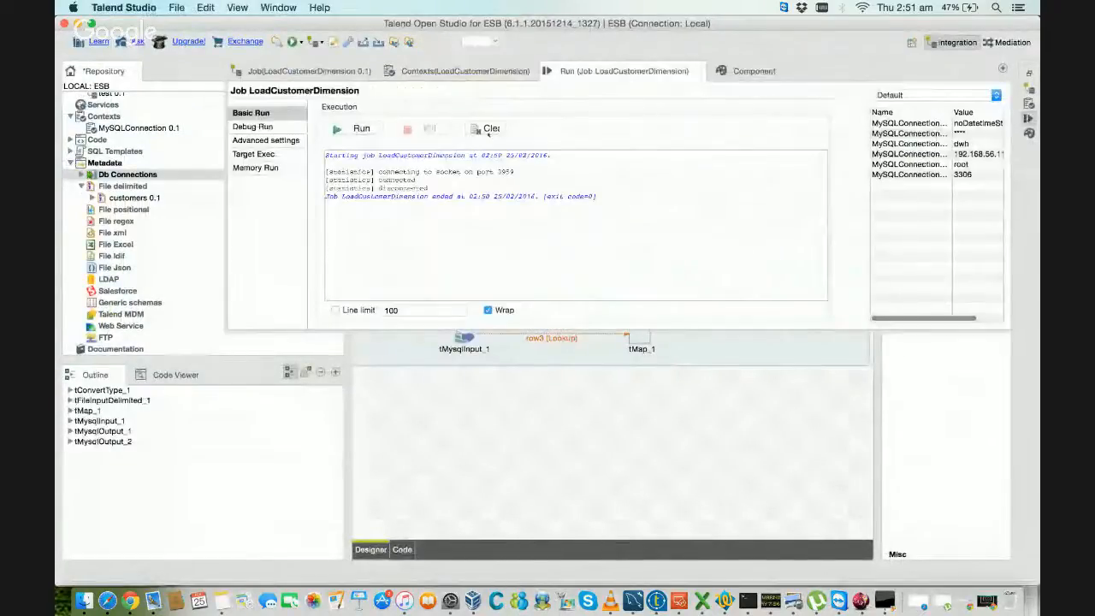
click(489, 132)
click(364, 129)
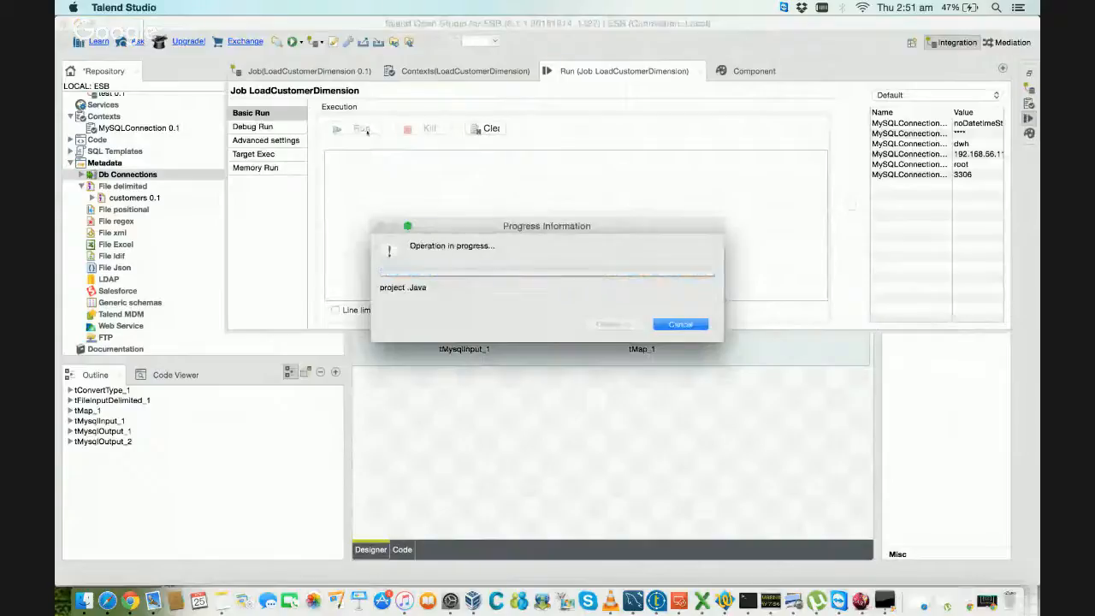
click(425, 375)
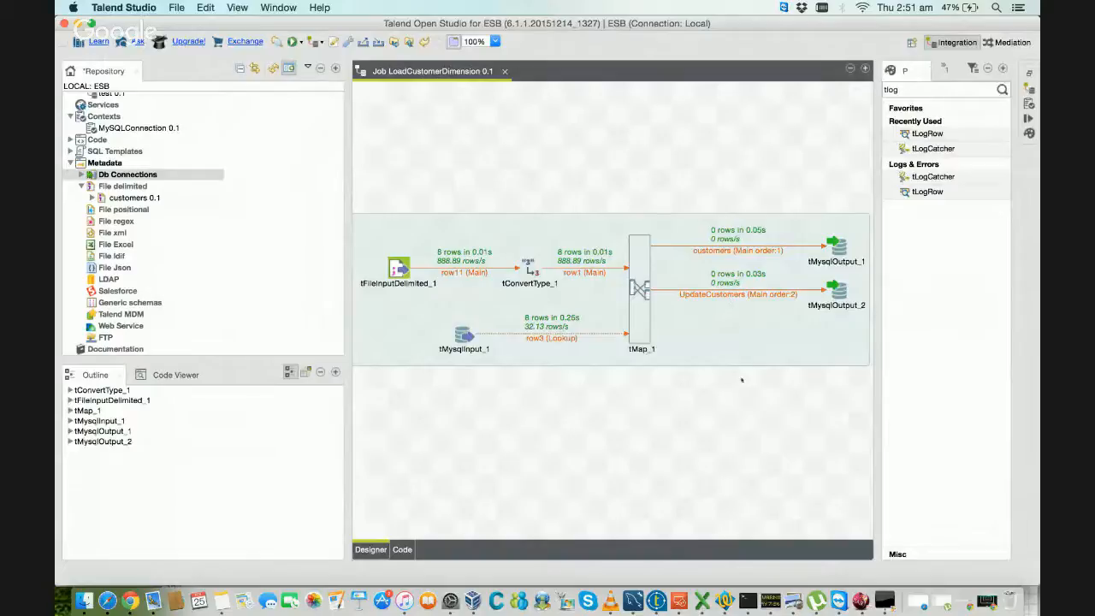
Step: Switch to MySQL Workbench and recheck the street address of the record with CUSTOMER_ID 8
key(super+Tab)
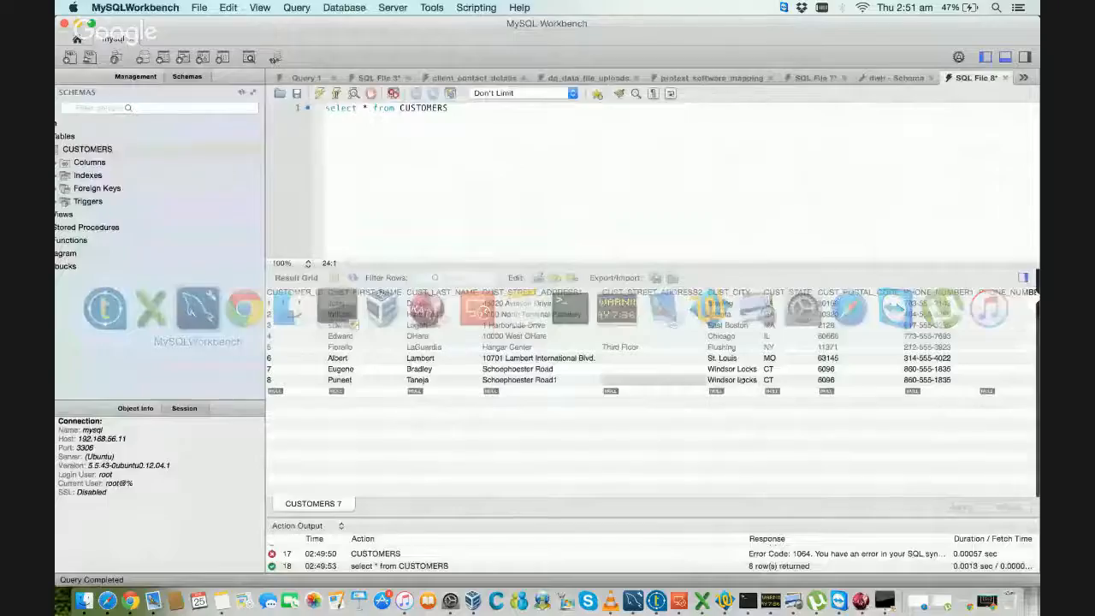
double_click(584, 380)
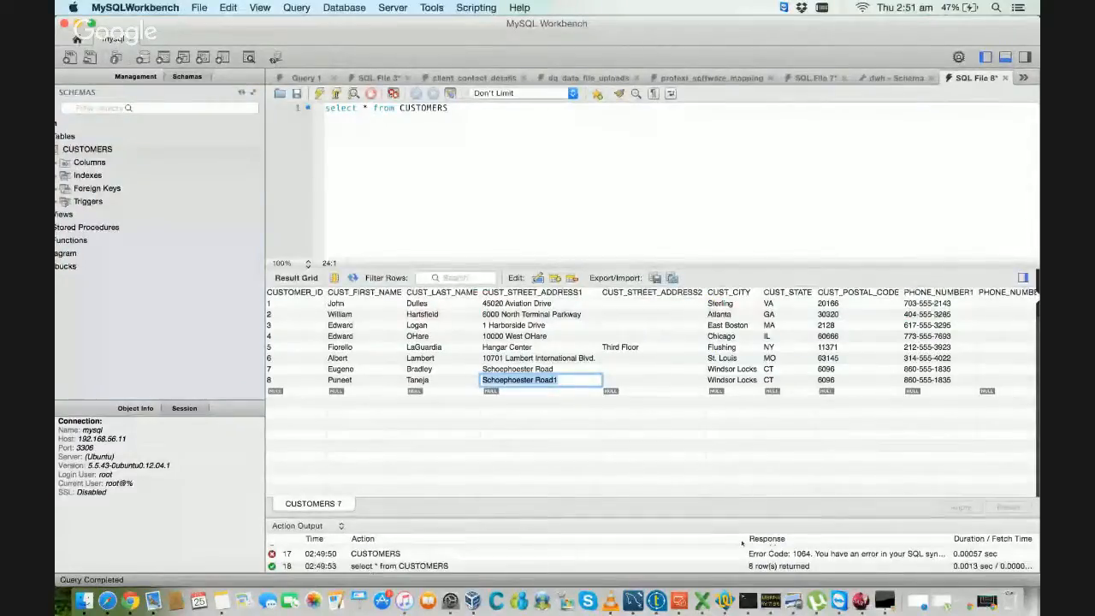
Step: Switch to Excel, replace the final digit of the street address in C9 with 2, save customers.csv and recheck cell D9
click(703, 594)
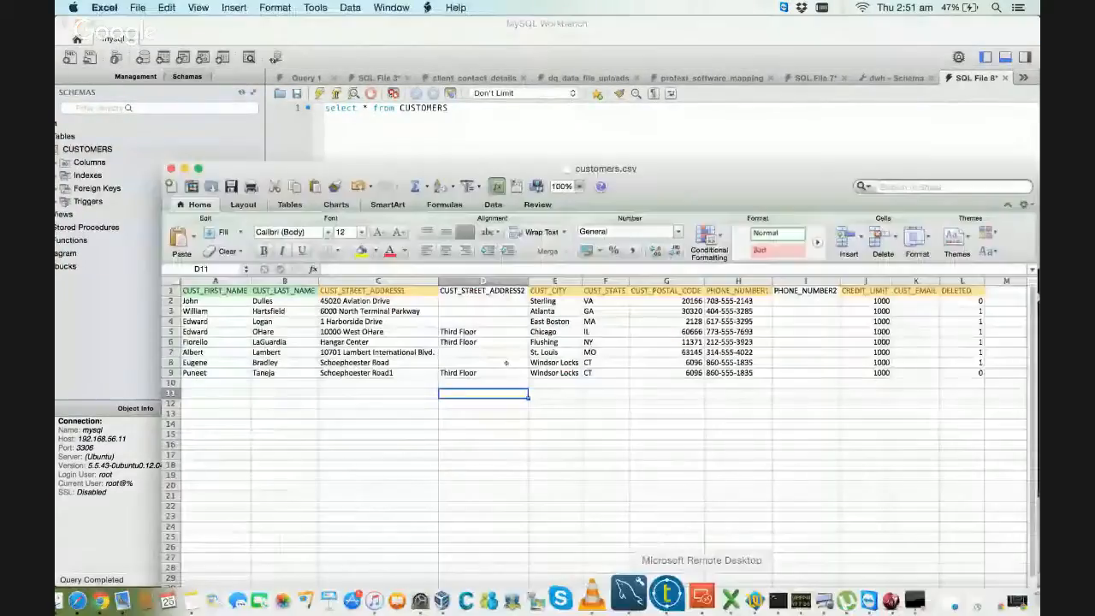
double_click(407, 373)
key(BackSpace)
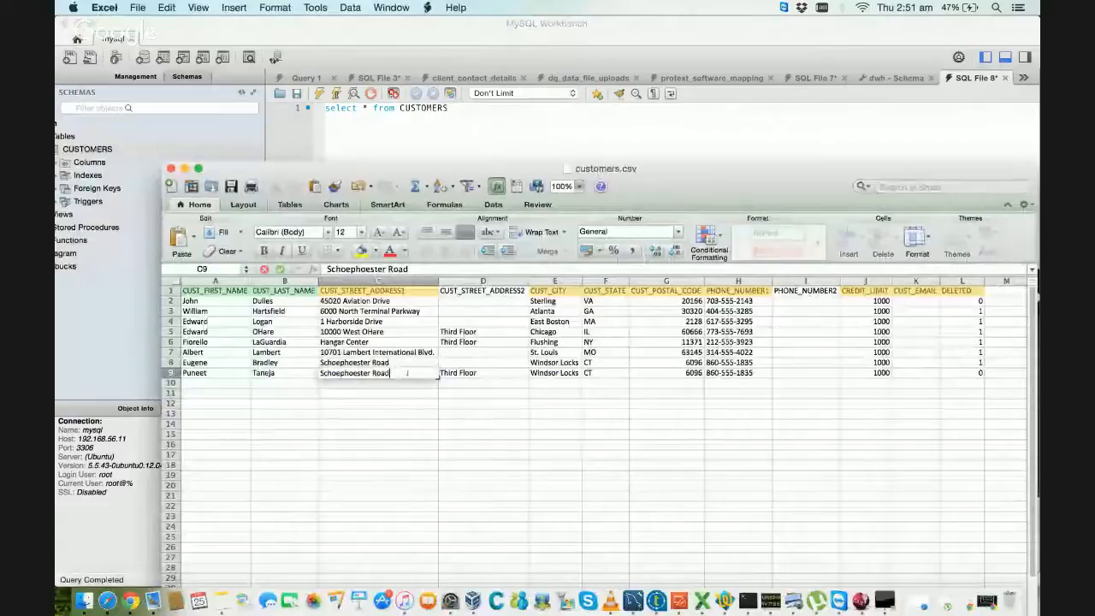
text(2)
key(Return)
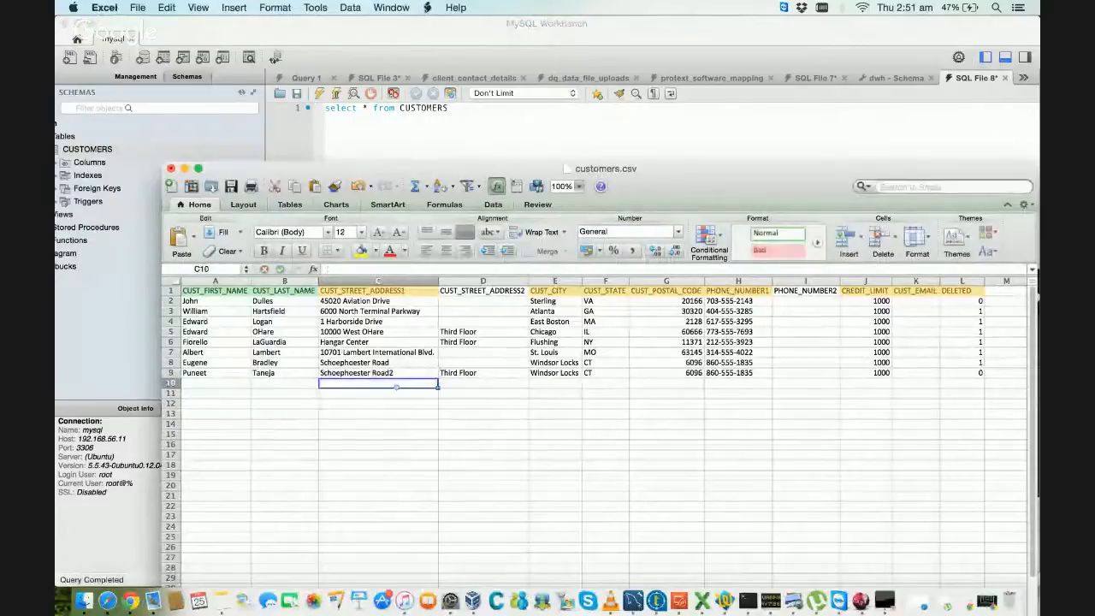
key(super+s)
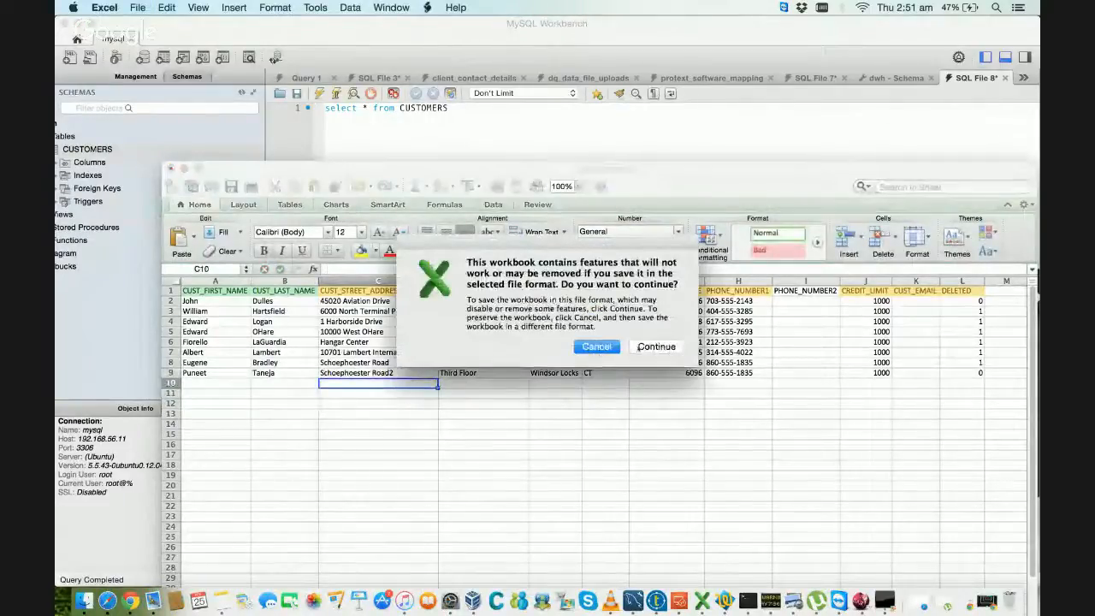
click(640, 348)
click(461, 372)
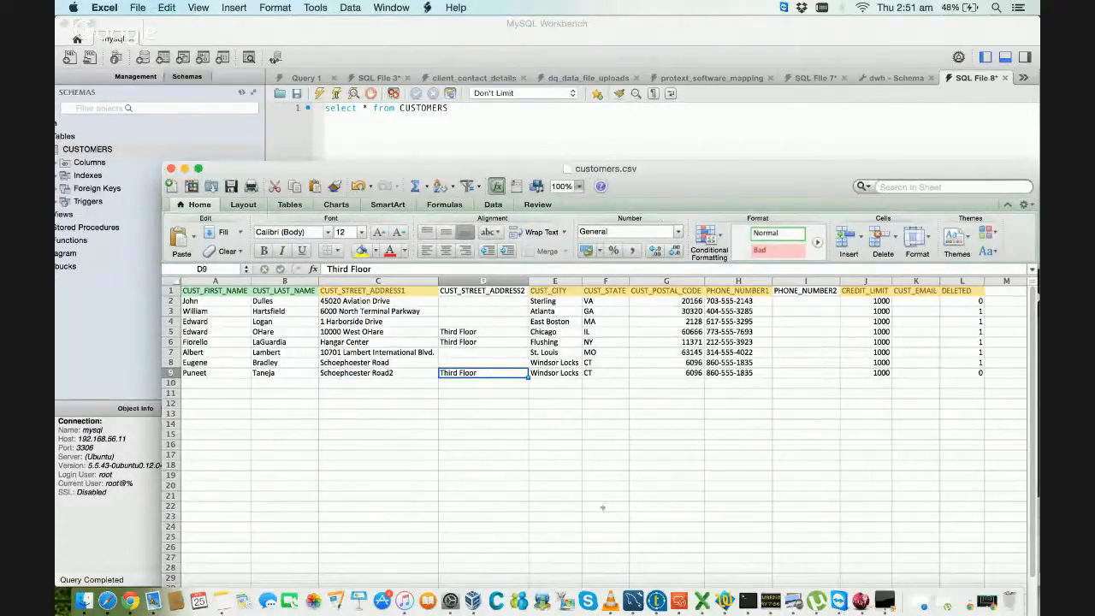
Step: Switch to Talend Studio, rerun the LoadCustomerDimension job and return to the design canvas to view the row statistics
click(638, 598)
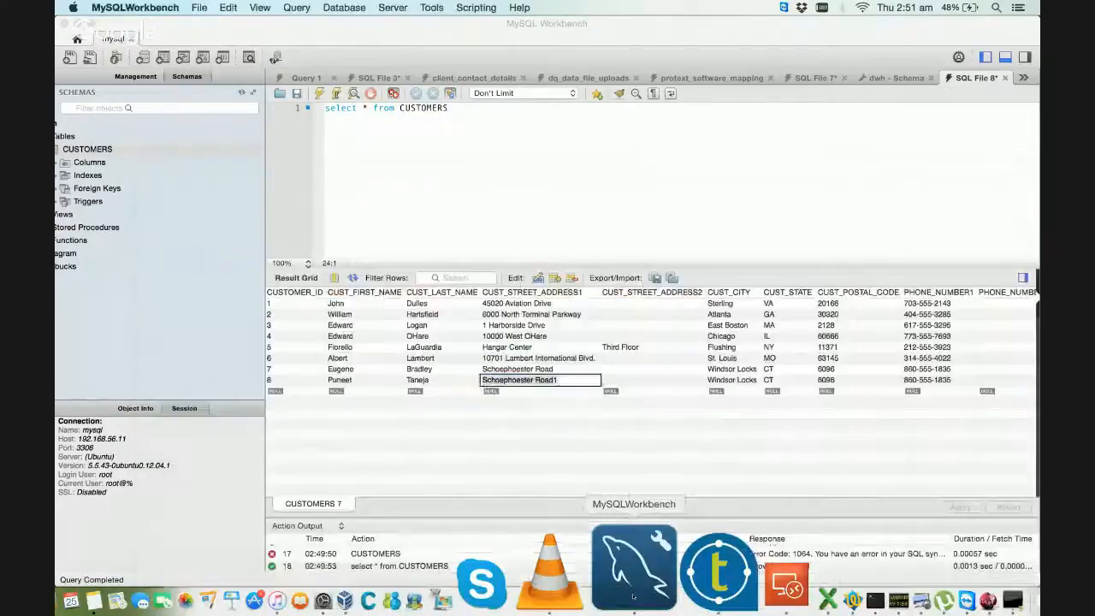
click(710, 582)
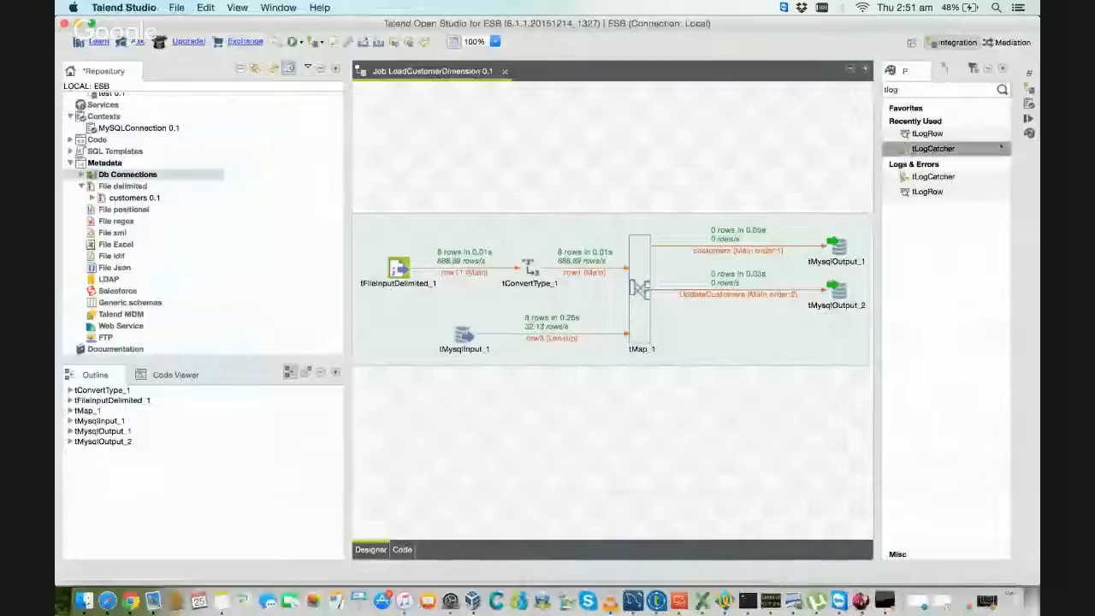
click(1028, 121)
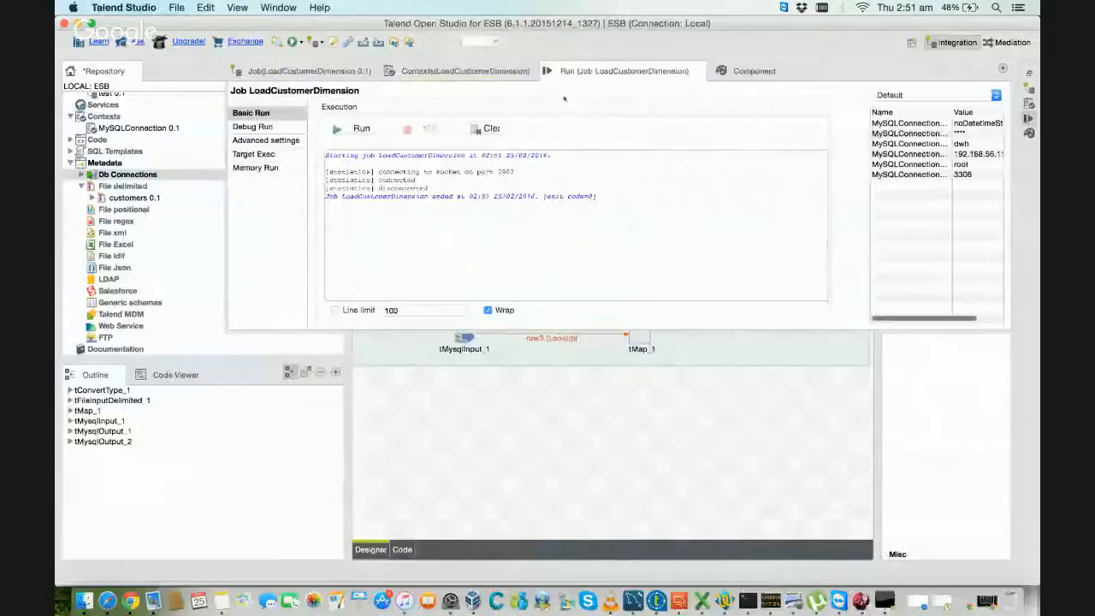
click(362, 129)
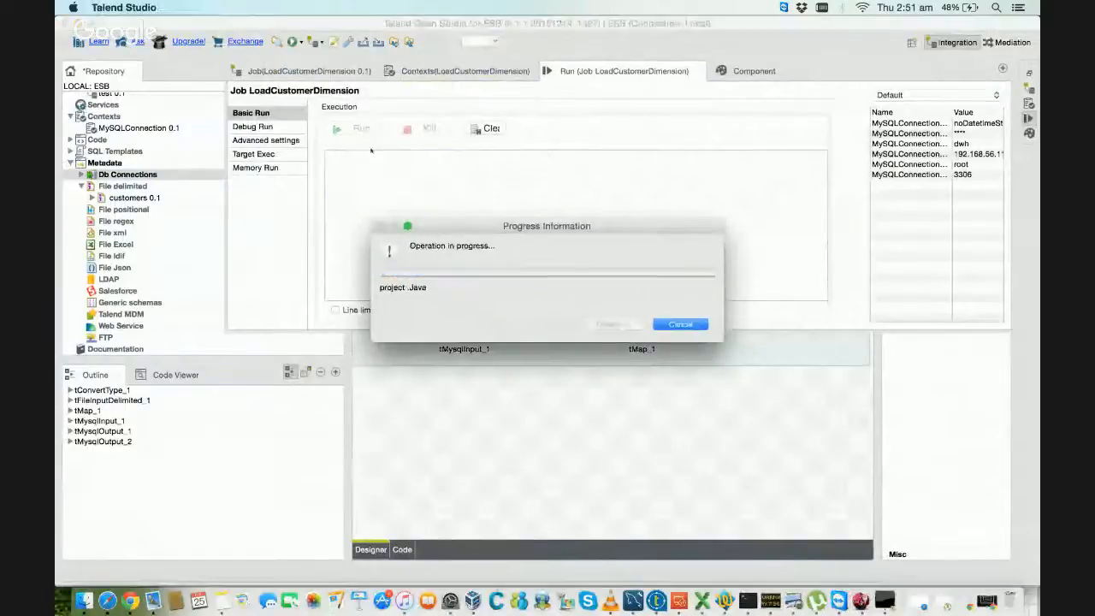
click(457, 379)
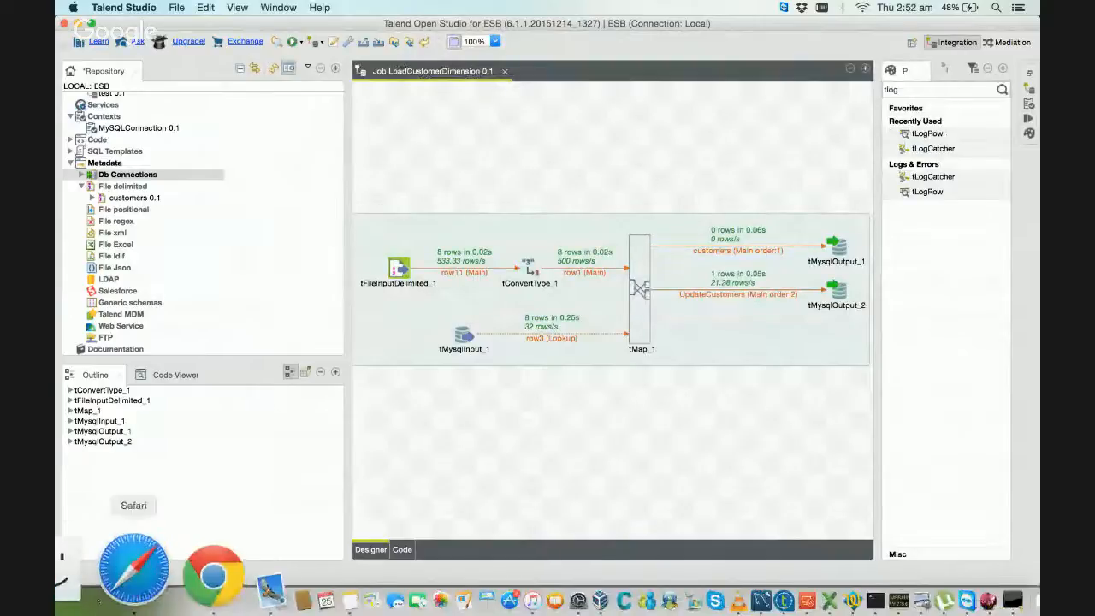
Step: Switch to MySQL Workbench, refresh the CUSTOMERS results and check both street address fields of the record with CUSTOMER_ID 8
click(130, 578)
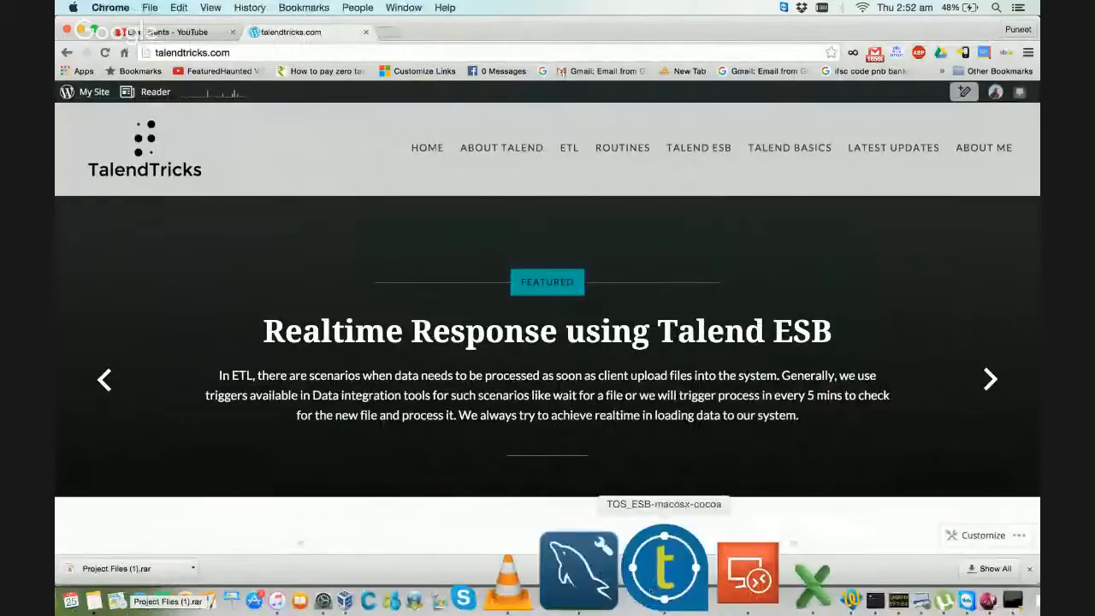
click(580, 572)
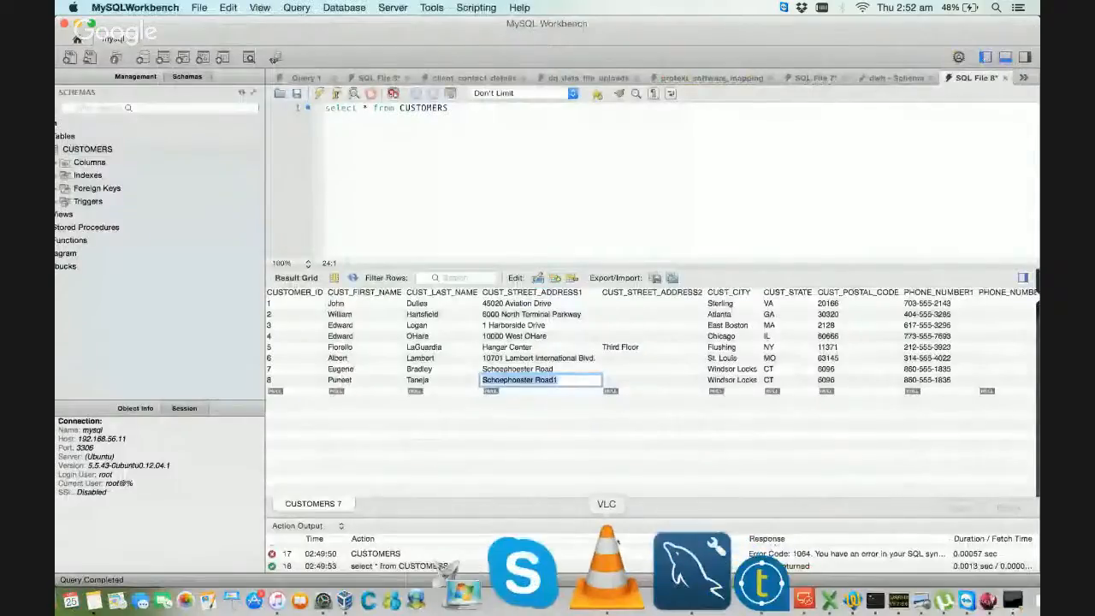
click(353, 278)
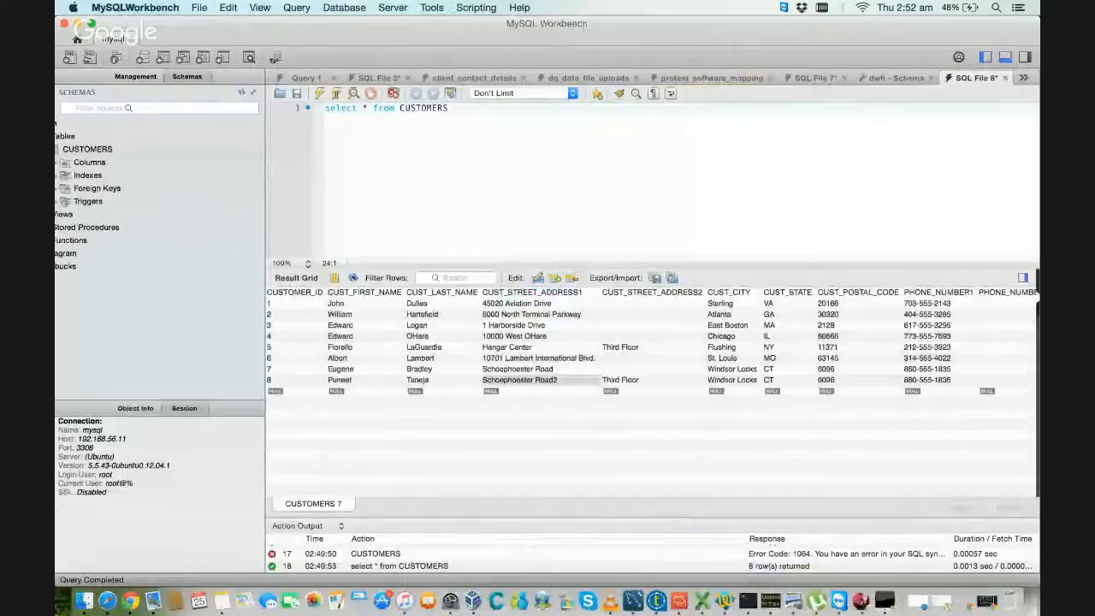
click(612, 380)
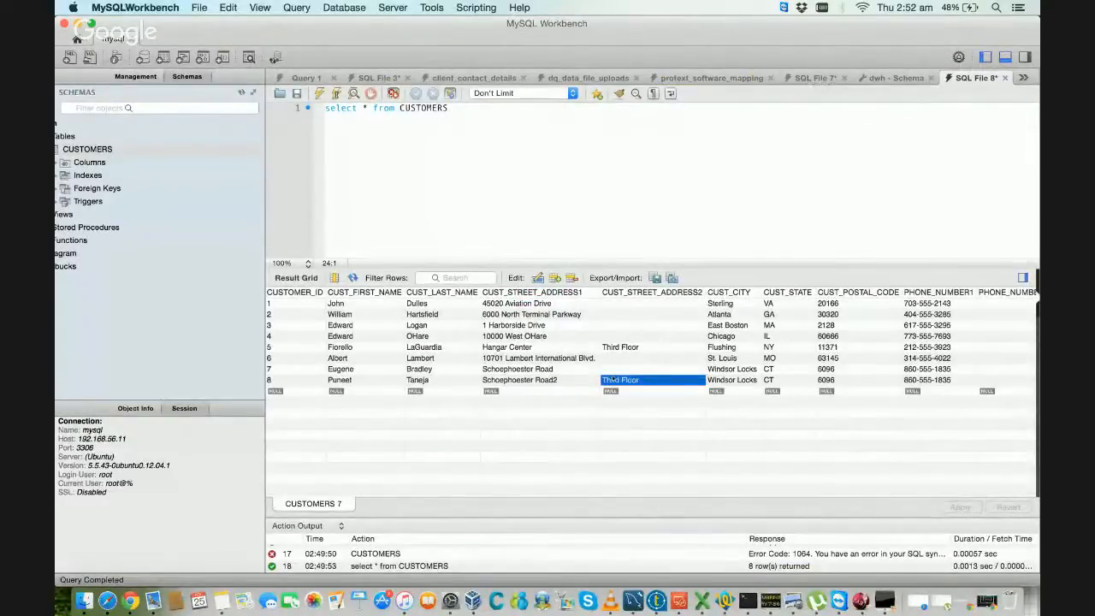
click(570, 380)
click(621, 380)
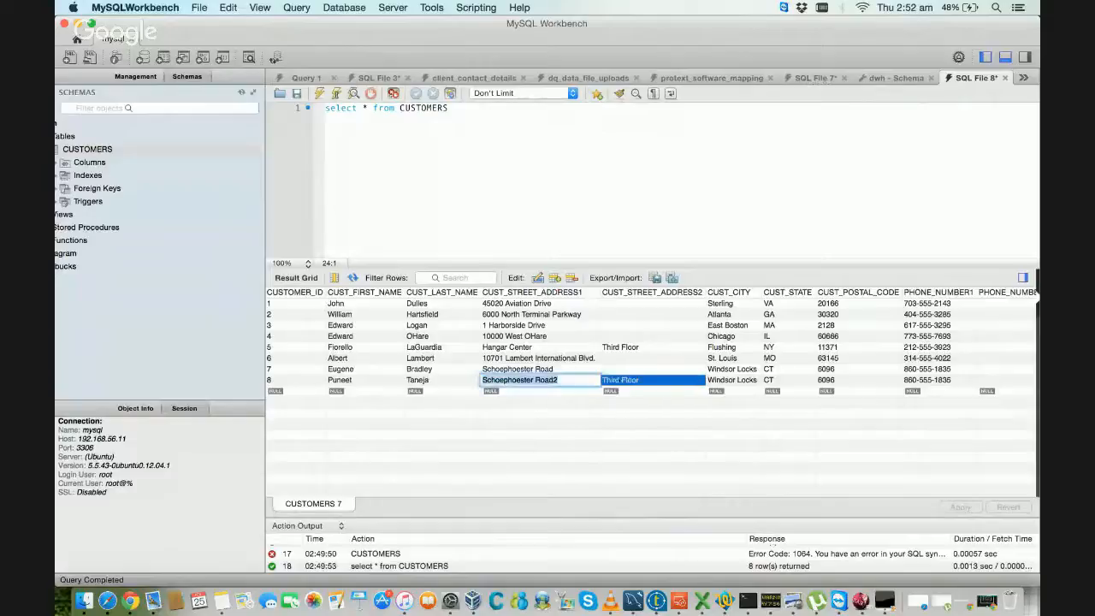
click(546, 381)
click(546, 380)
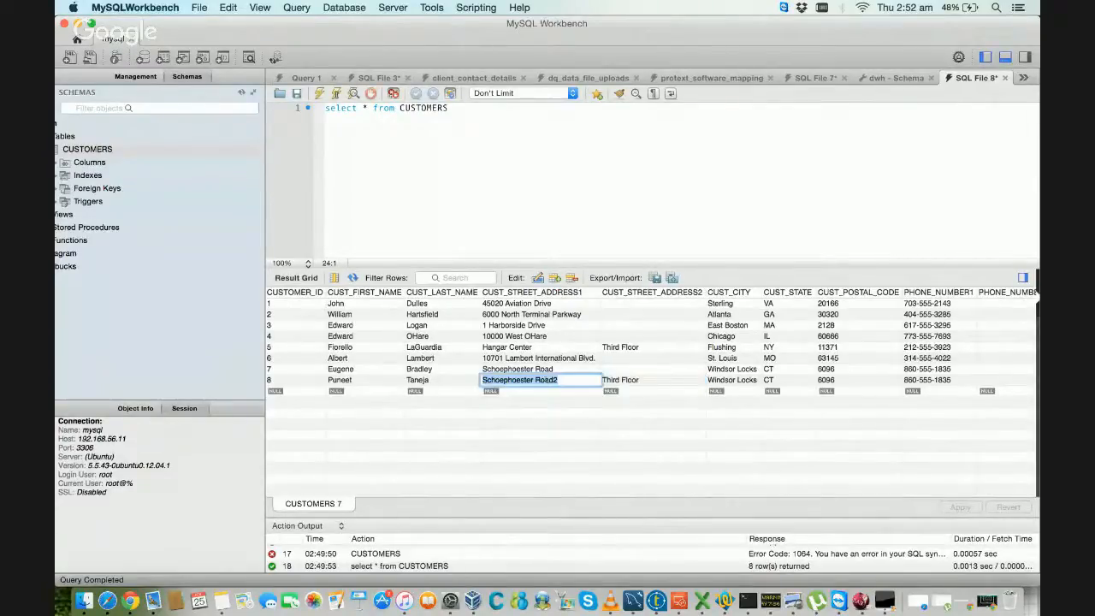
click(533, 402)
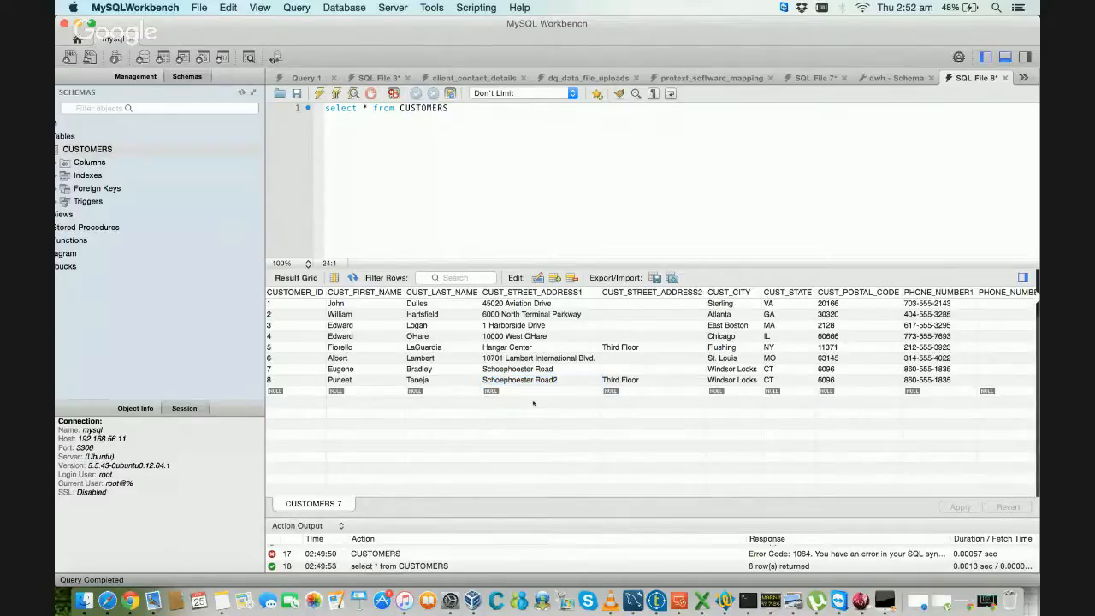
click(528, 382)
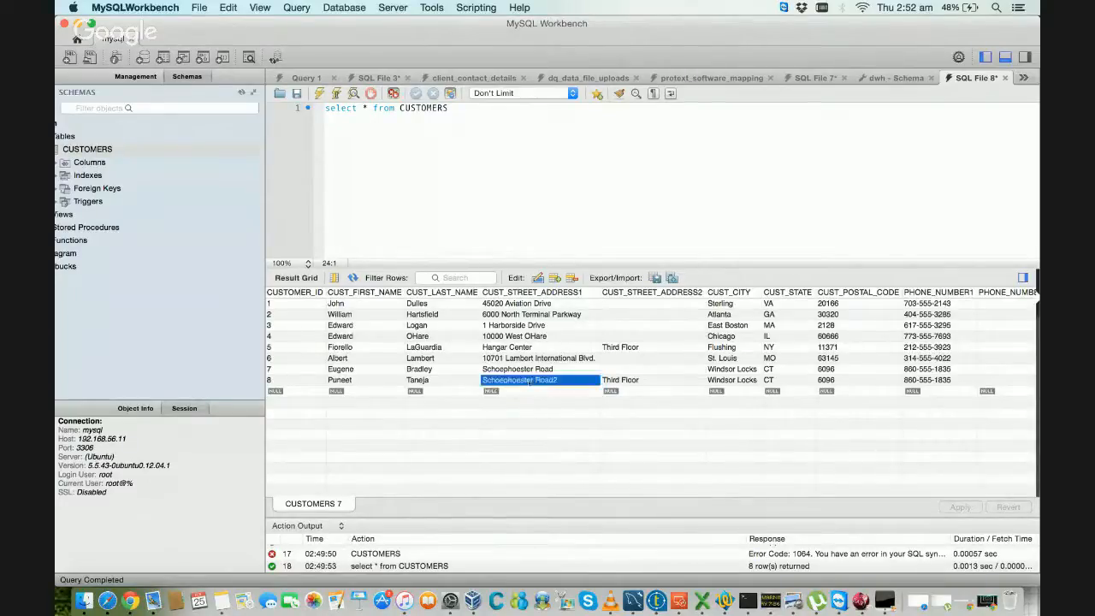
Step: Look through the name, address, phone and credit limit fields of the record with CUSTOMER_ID 8
key(Right)
key(Right)
key(Right)
key(Right)
key(Right)
key(Right)
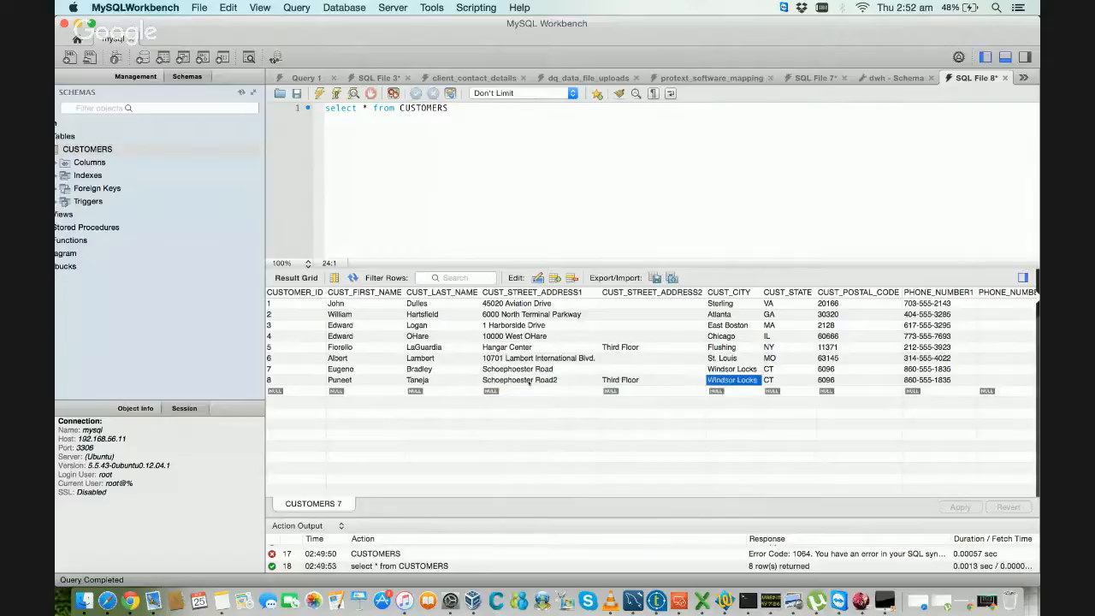
key(Left)
key(Left)
key(Left)
key(Left)
key(Left)
key(Left)
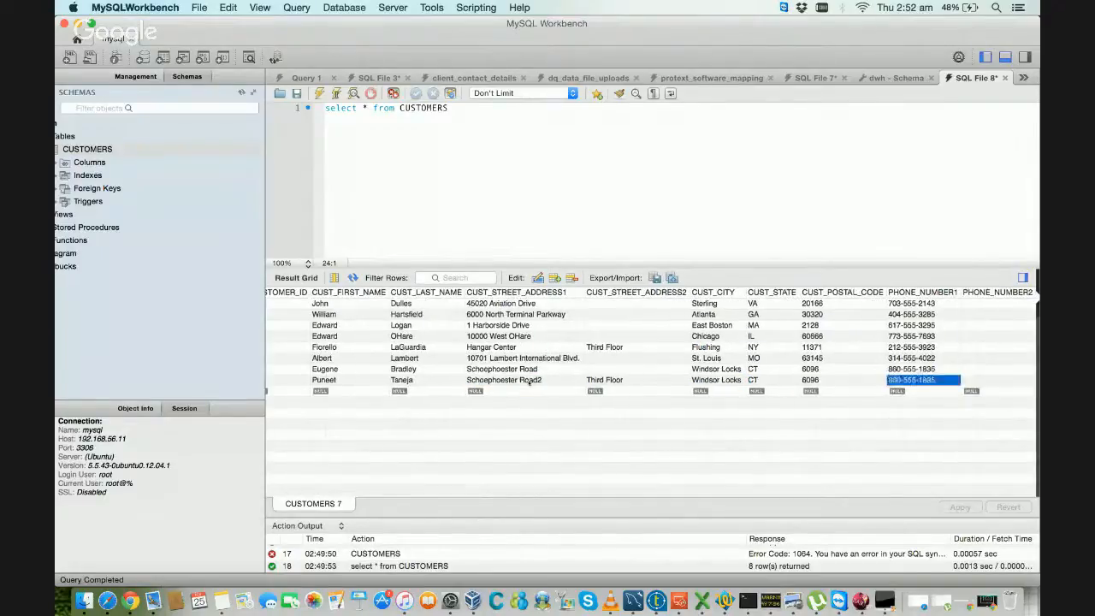
key(Left)
key(Left)
key(Left)
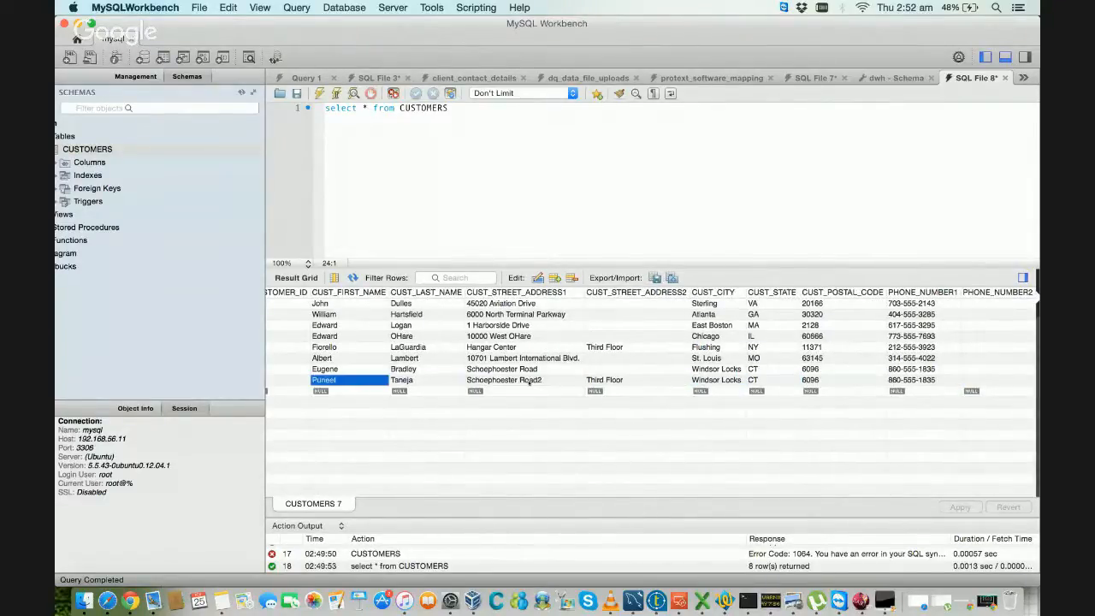
key(Right)
key(Right)
key(Right)
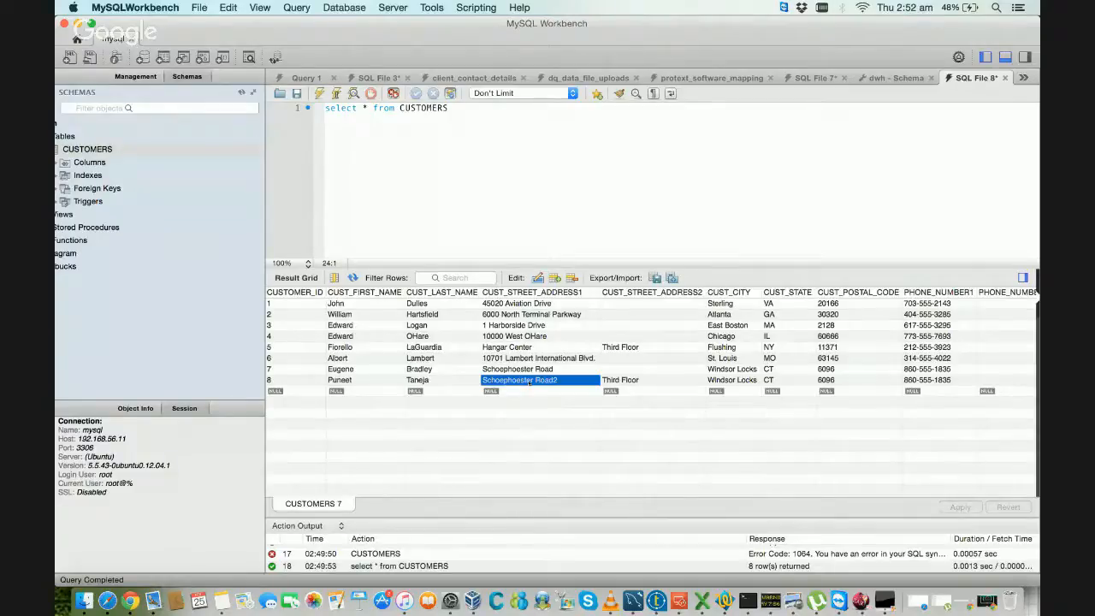
key(Right)
key(Right)
key(Right)
key(Right)
key(Right)
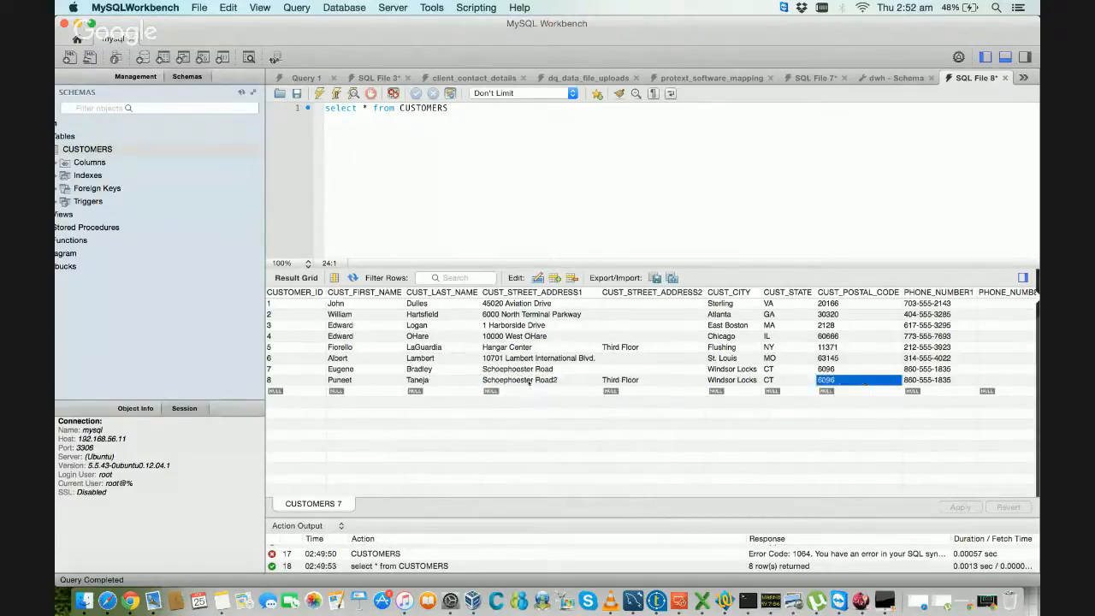
key(Right)
key(Right)
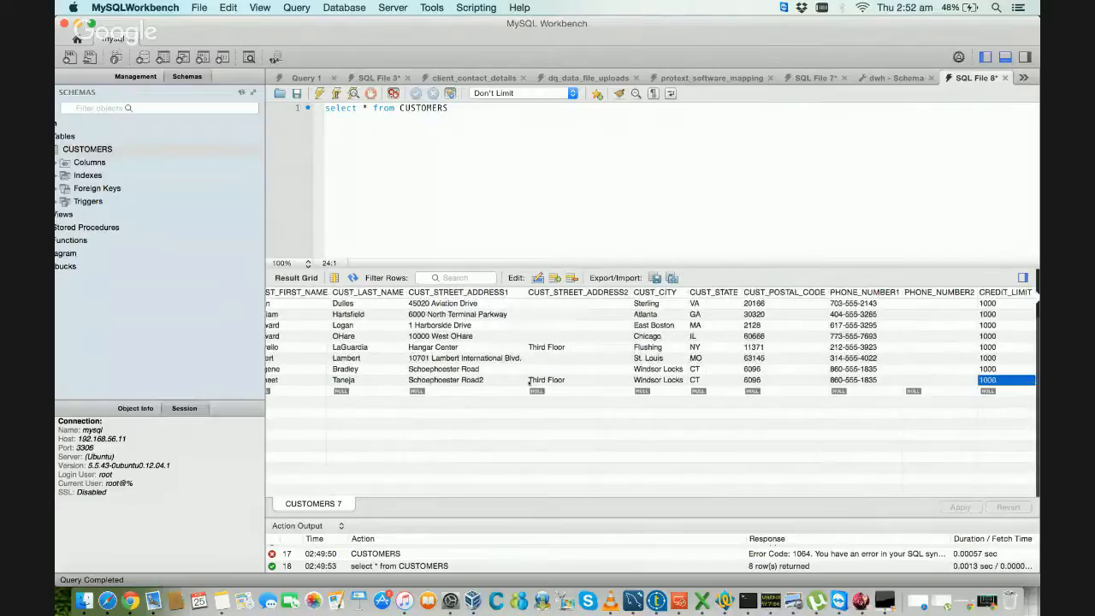
key(Left)
key(Left)
key(Left)
key(Left)
key(Left)
key(Left)
key(Left)
key(Left)
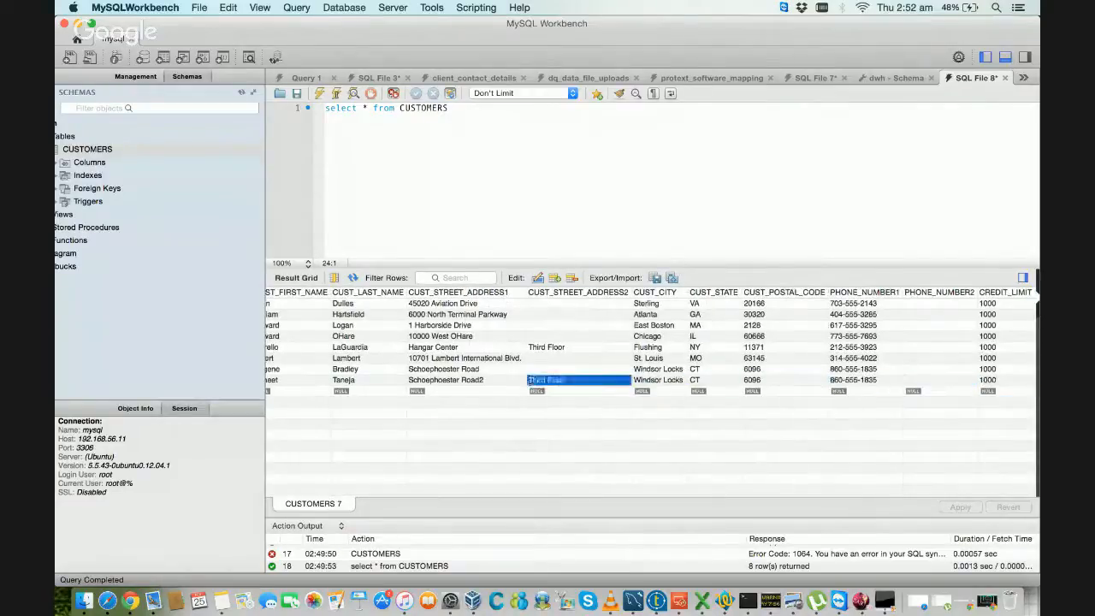
key(Left)
key(Left)
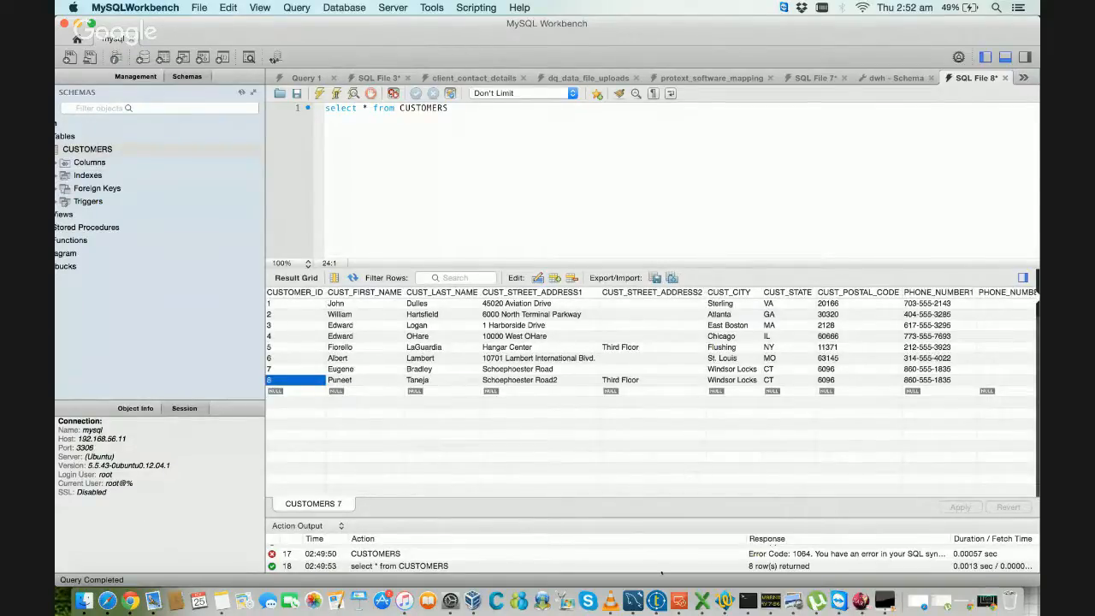
Step: Switch to Talend Studio, maximize the LoadCustomerDimension designer and rename the tFileInputDelimited_1 component as Source
click(671, 572)
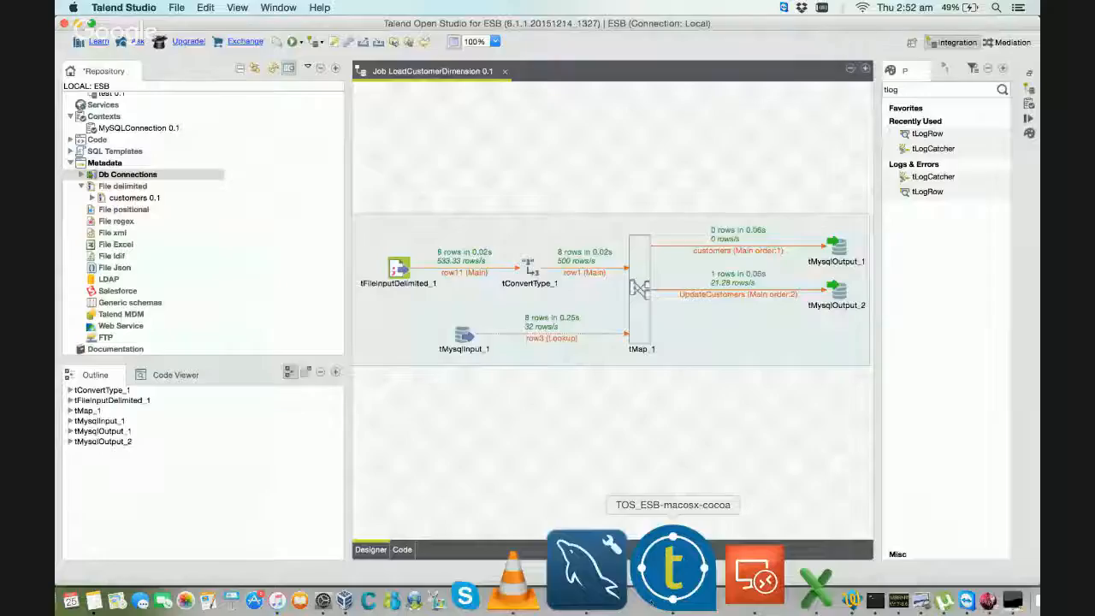
double_click(426, 71)
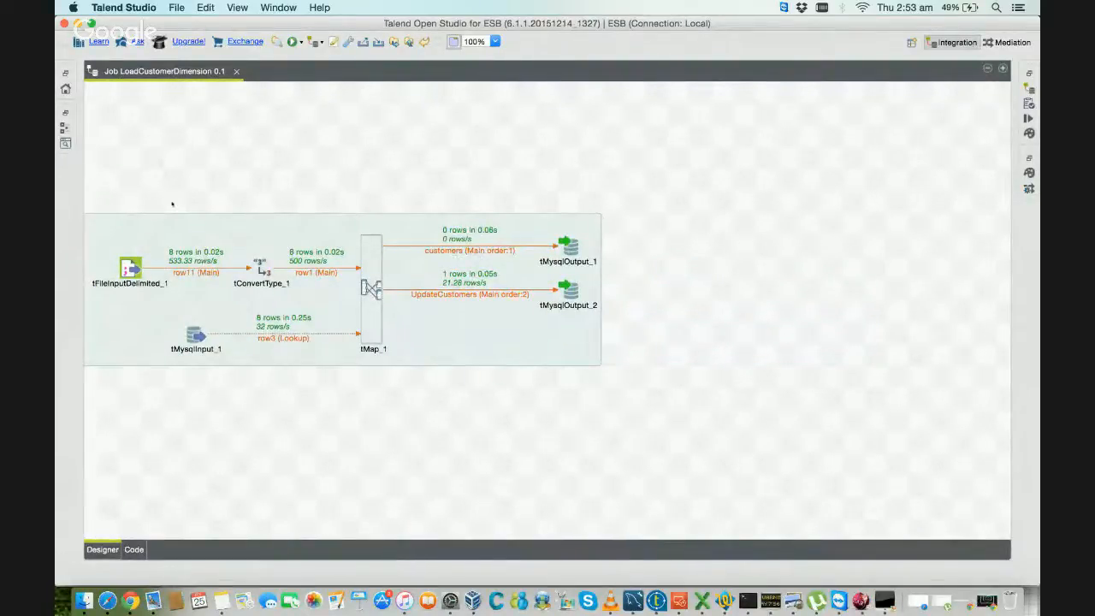
click(130, 266)
click(139, 286)
text(Source)
key(Return)
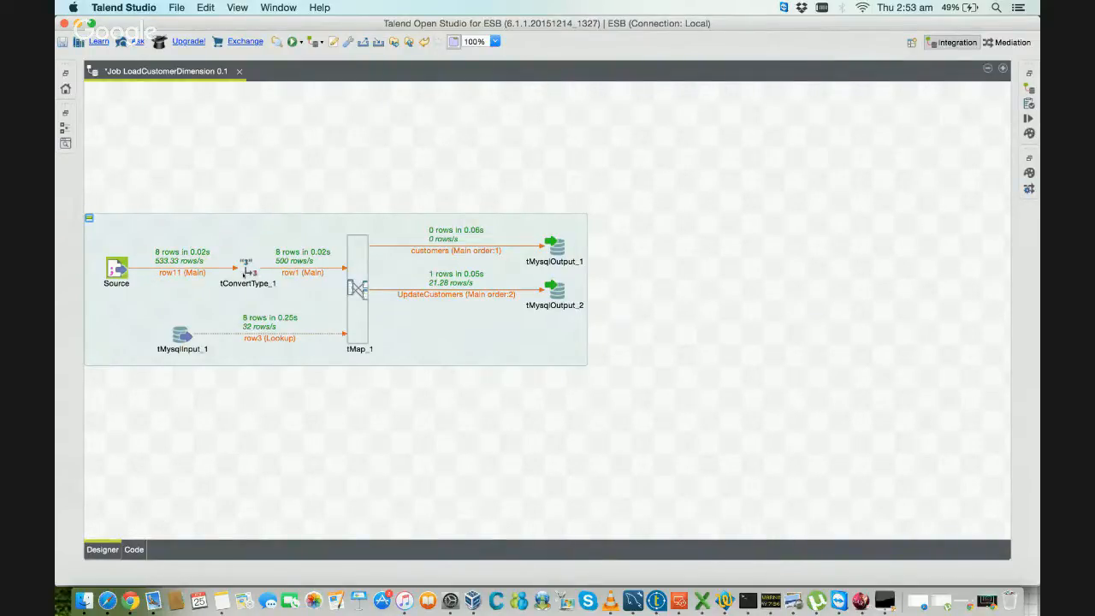
Step: Review the input and output schemas of tConvertType_1, including the CREDIT_LIMIT type, and close them without changes
double_click(247, 272)
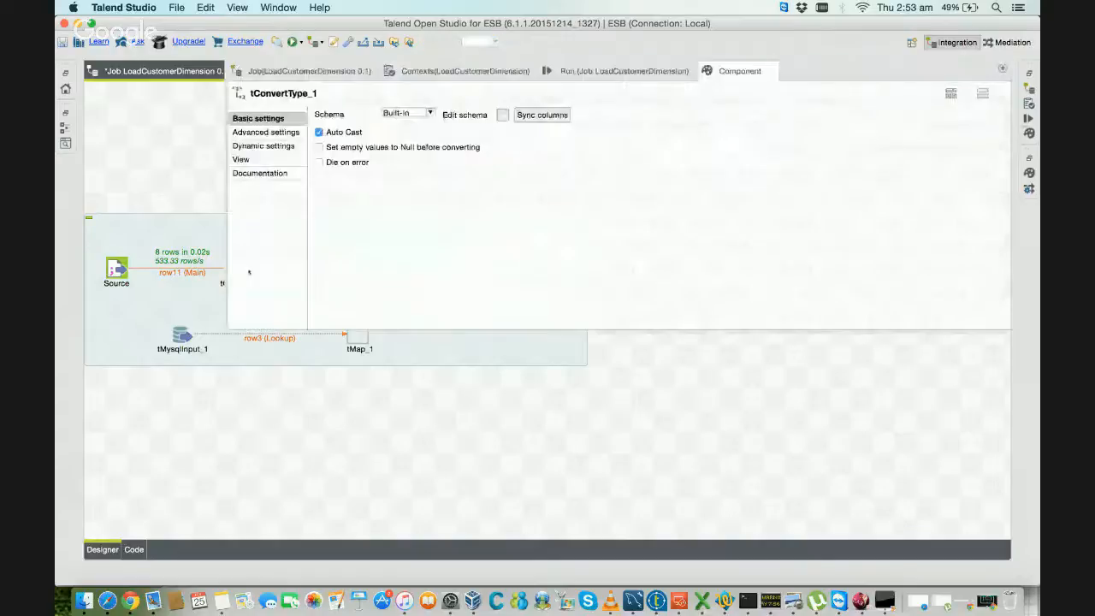
click(503, 114)
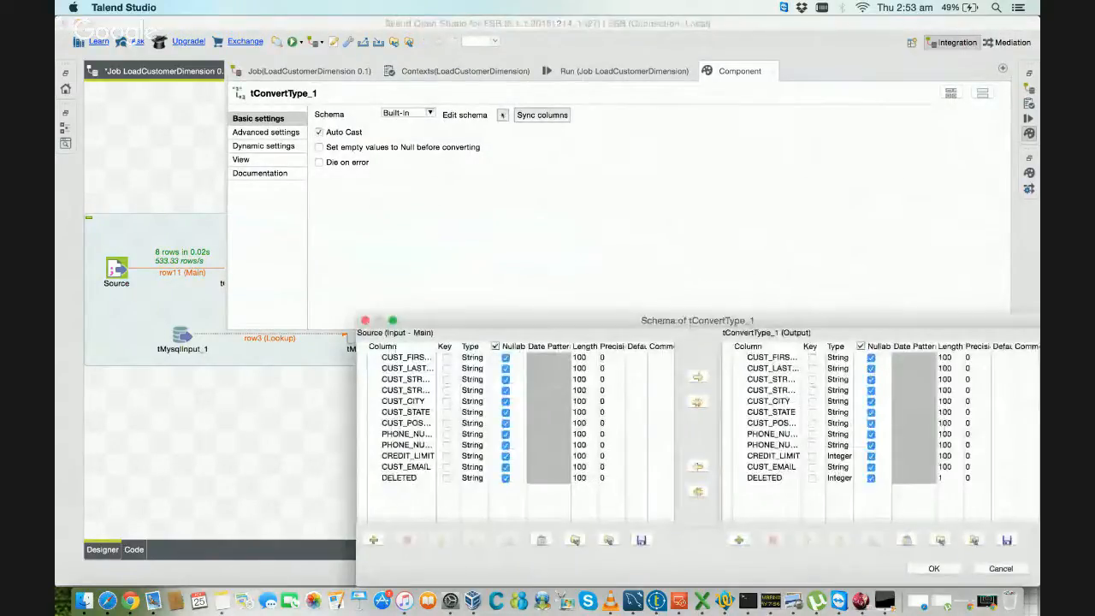
click(812, 457)
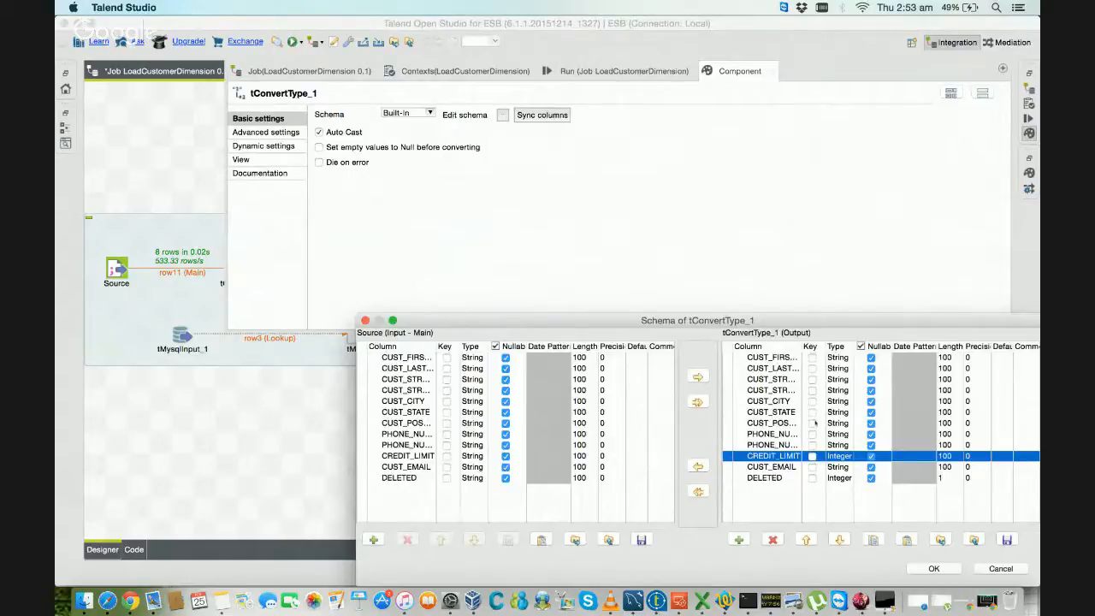
click(1006, 569)
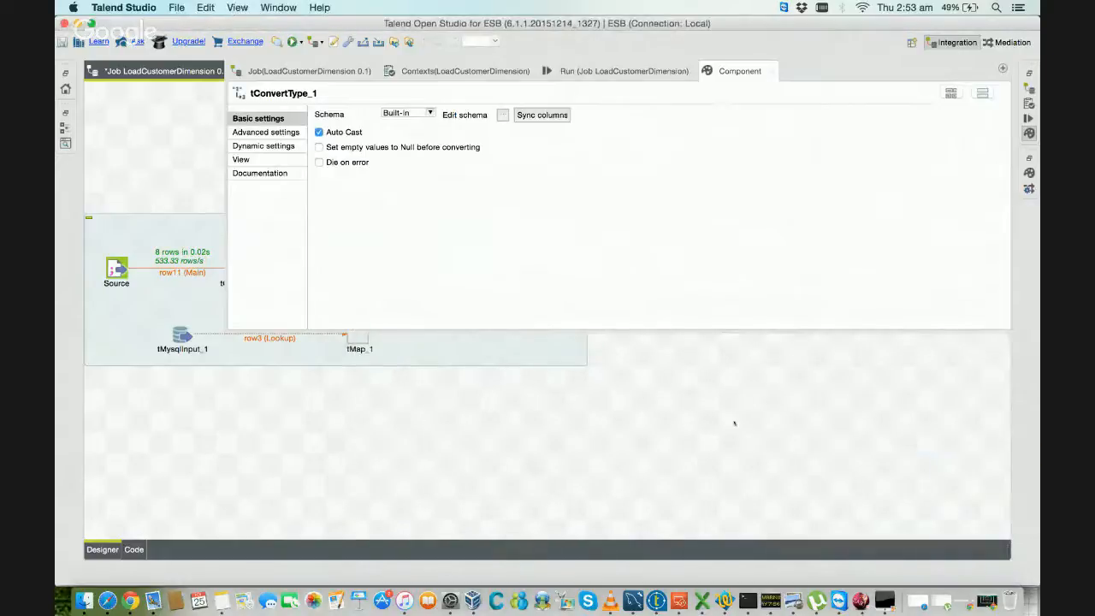
click(733, 423)
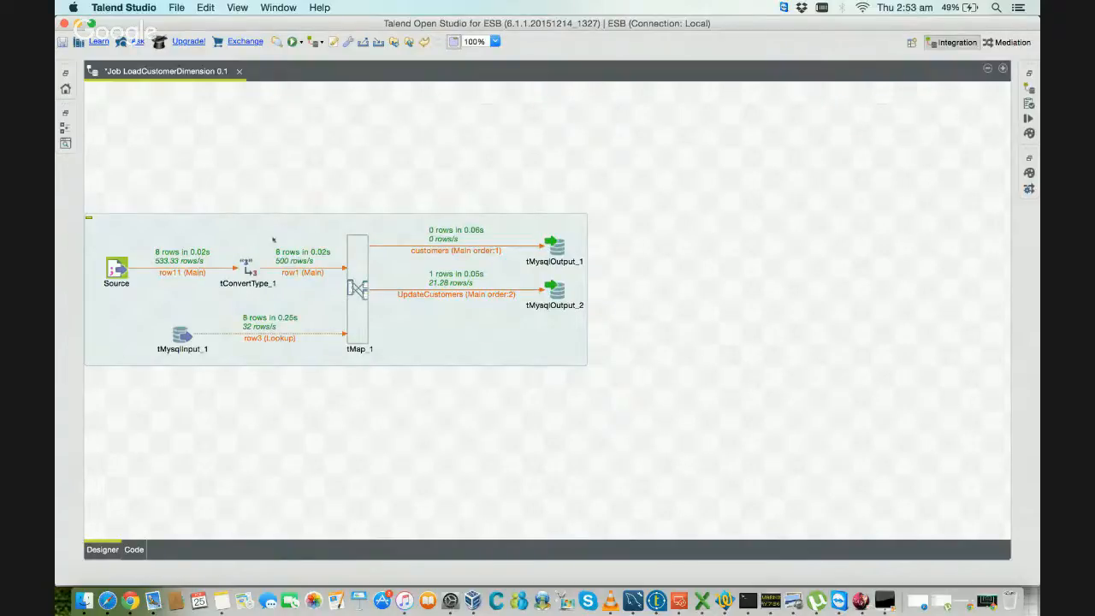
Step: Move the whole subjob closer to the canvas center and review the Action on data settings of tMysqlOutput_1 and tMysqlOutput_2
drag(273, 240, 395, 204)
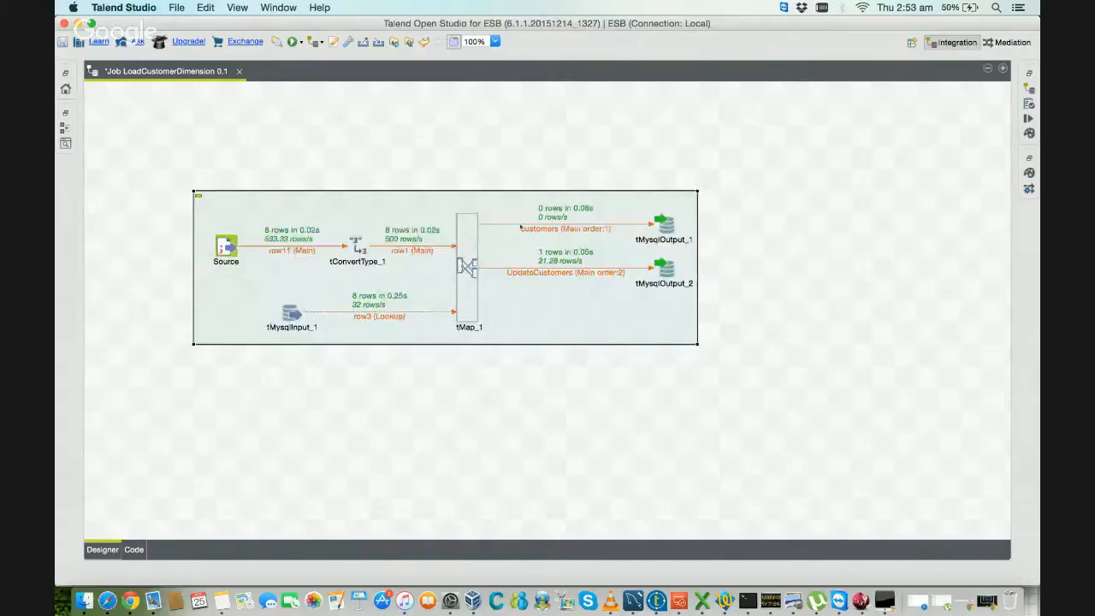
click(667, 224)
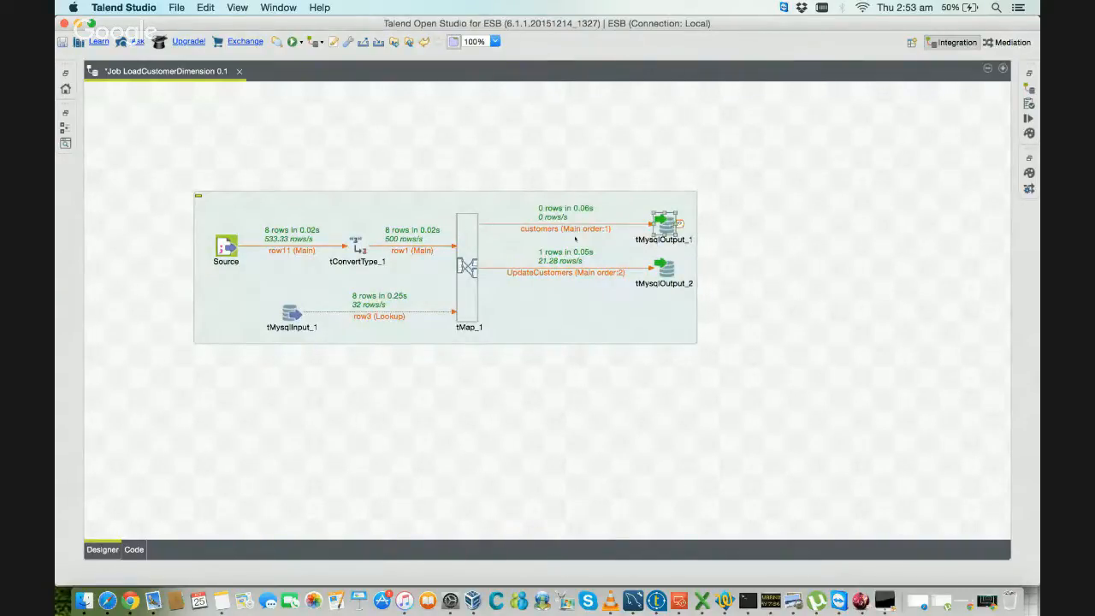
double_click(666, 225)
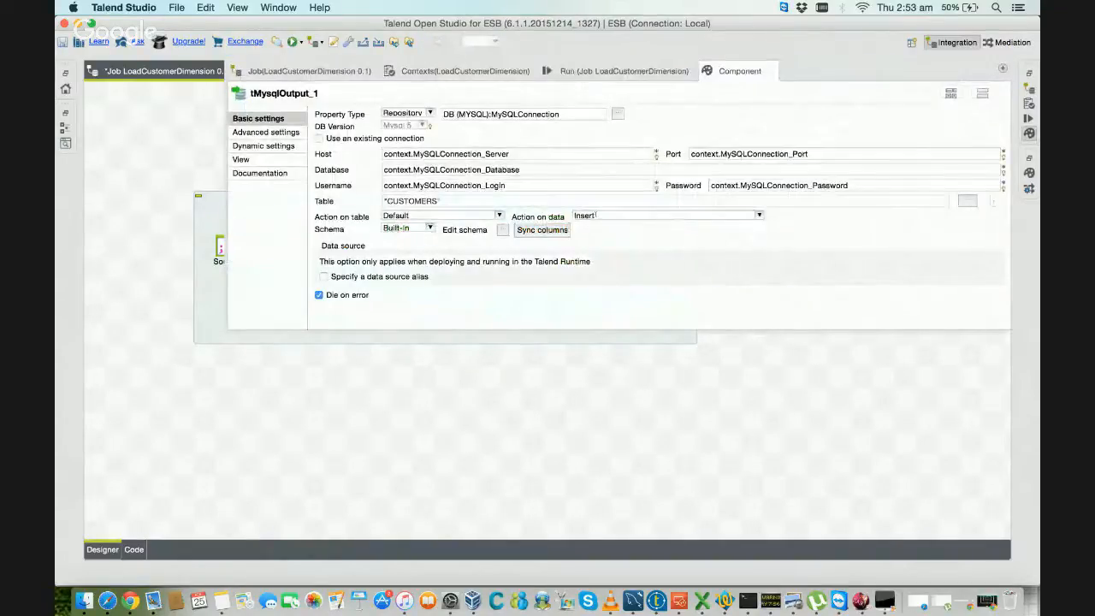
click(651, 364)
click(669, 266)
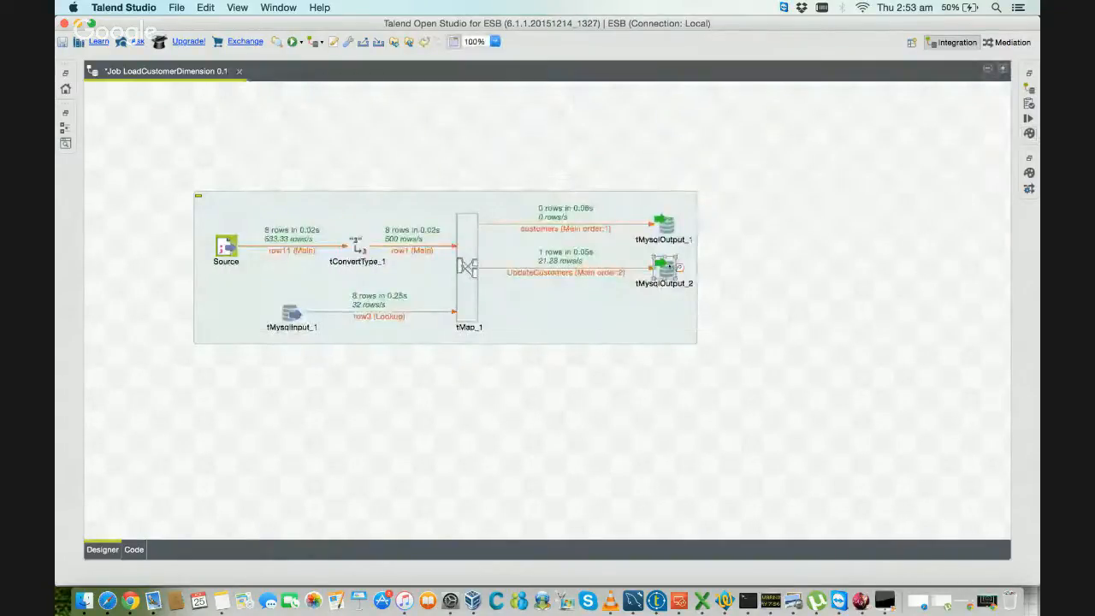
double_click(669, 267)
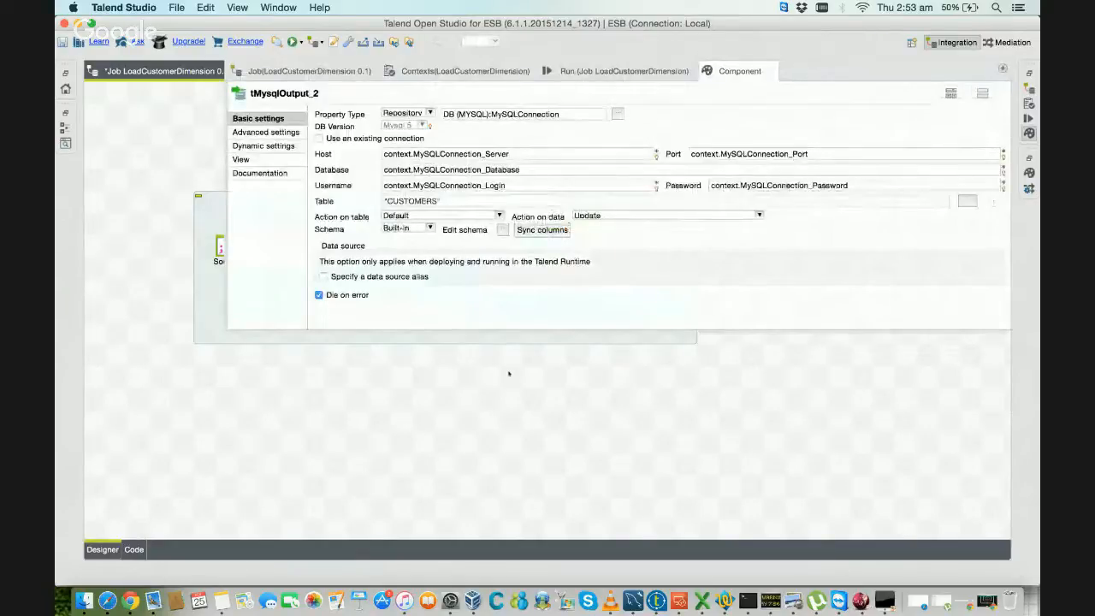
click(508, 373)
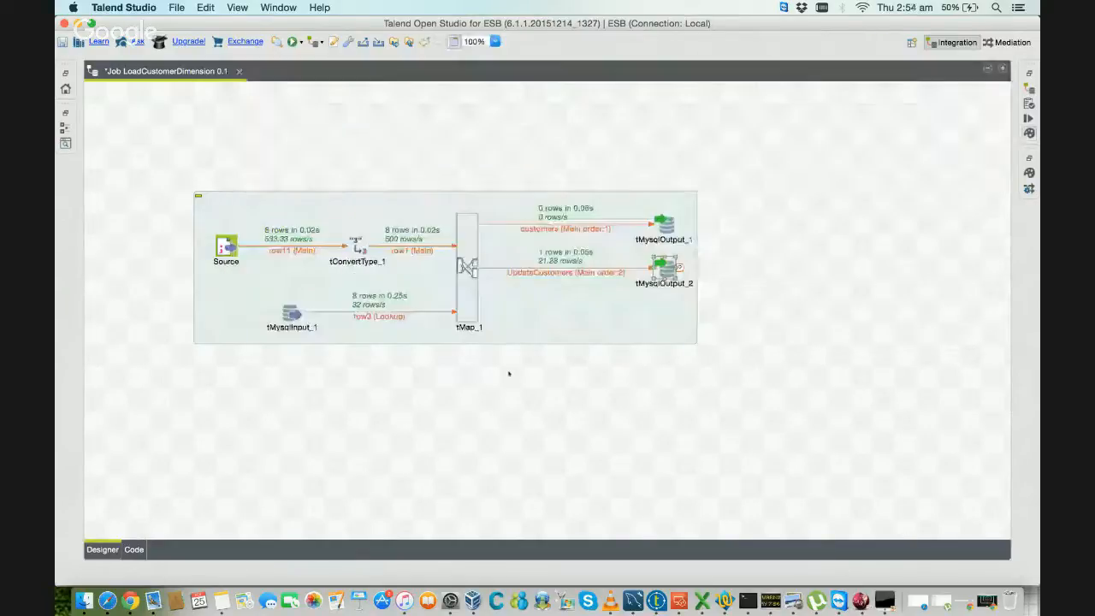
Step: Open the tMap_1 mapping for a look at its inputs, variables and outputs, and close it again
click(465, 251)
double_click(466, 251)
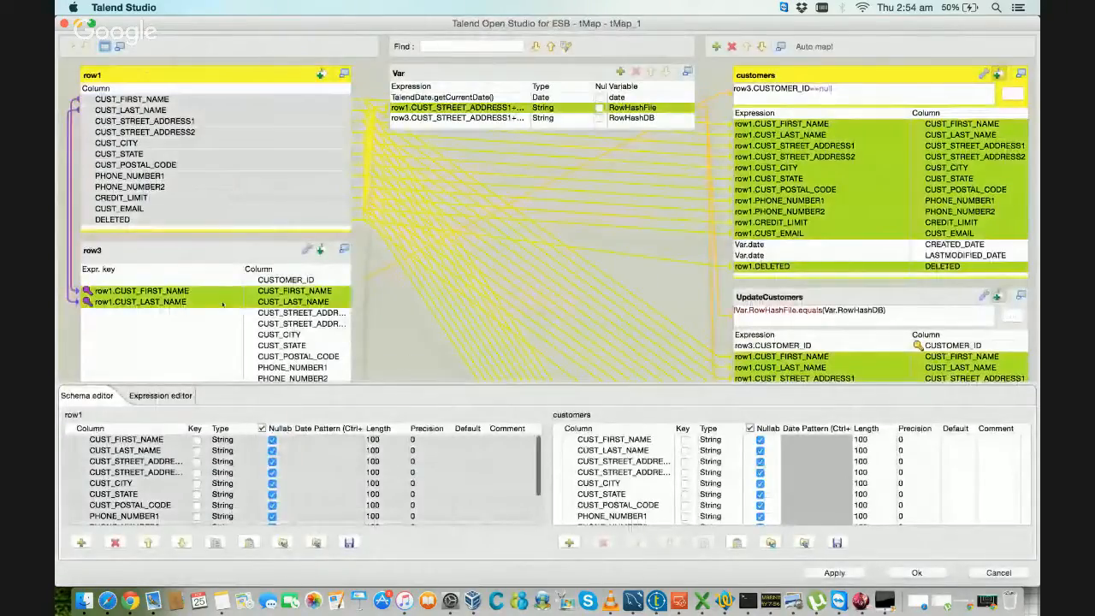
click(917, 571)
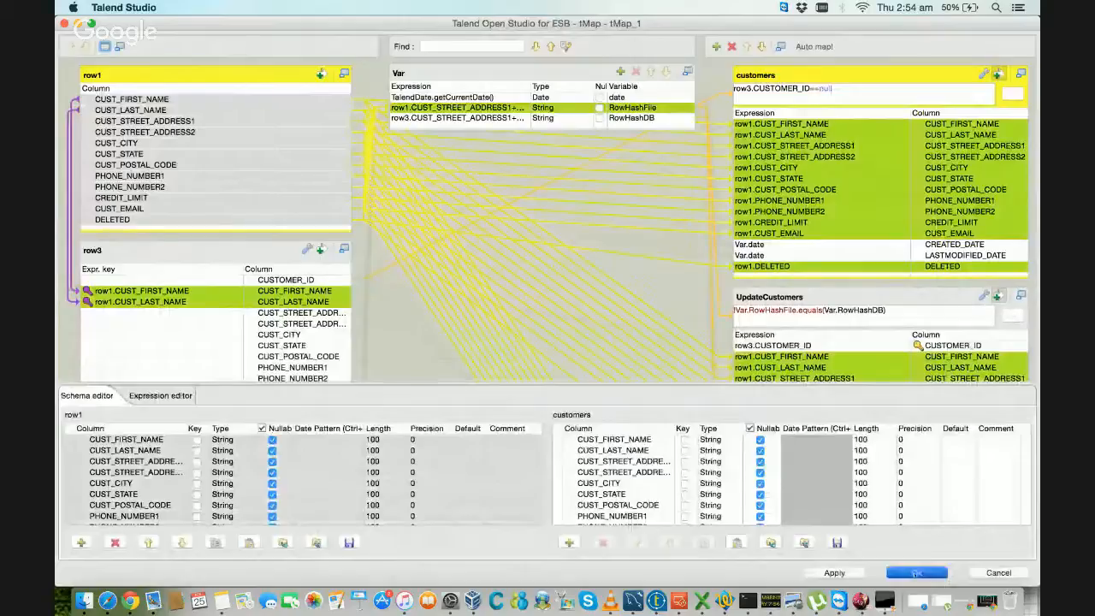
click(604, 451)
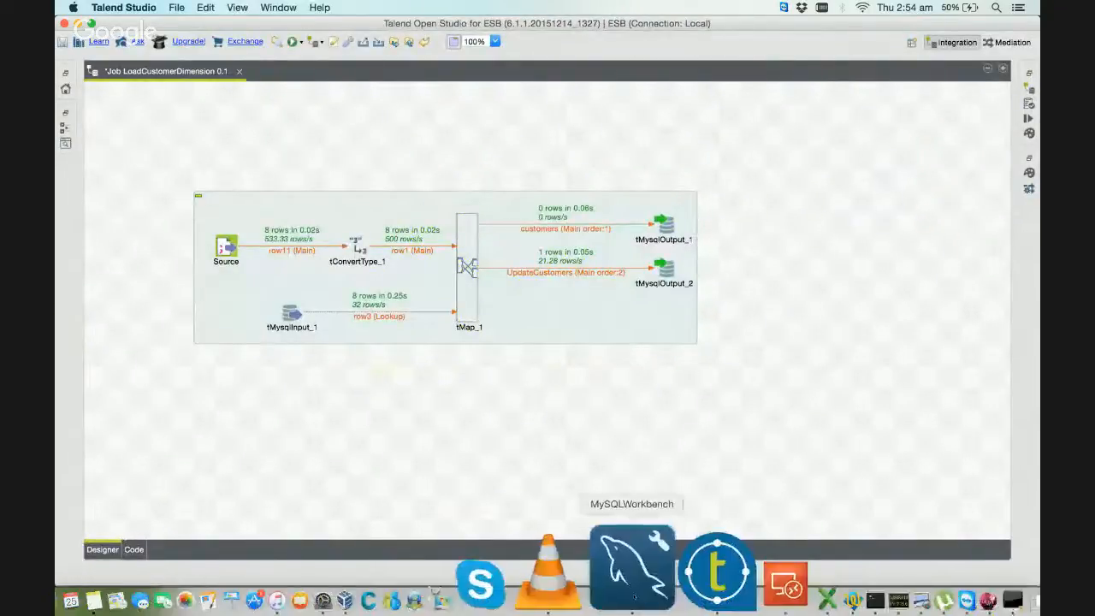
Step: Switch to MySQL Workbench and examine the CUSTOMERS records with CUSTOMER_ID 6, 7 and 8
click(633, 597)
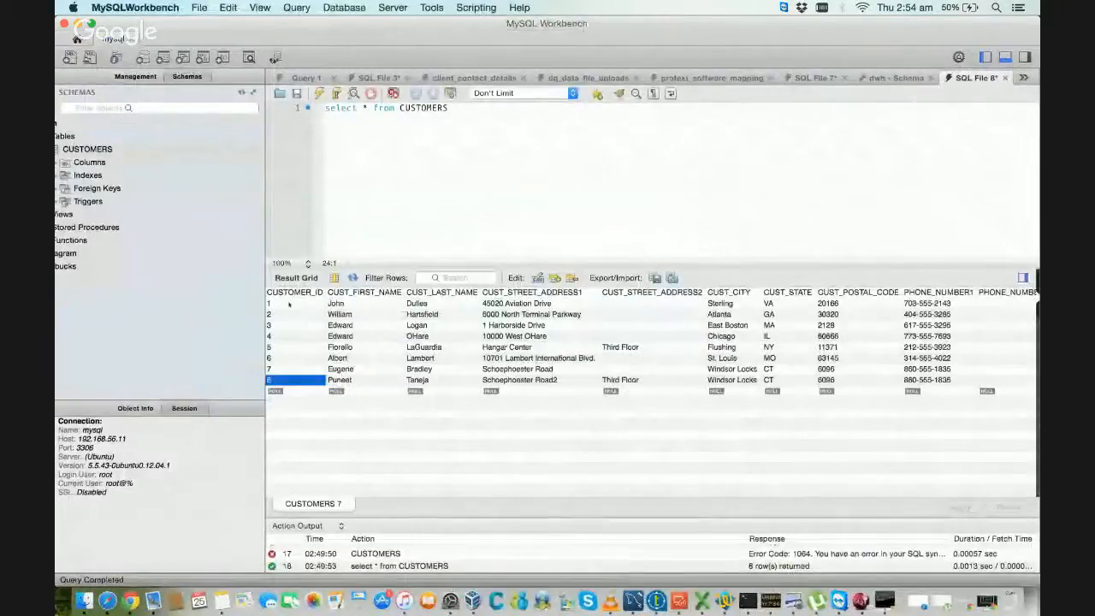
click(296, 369)
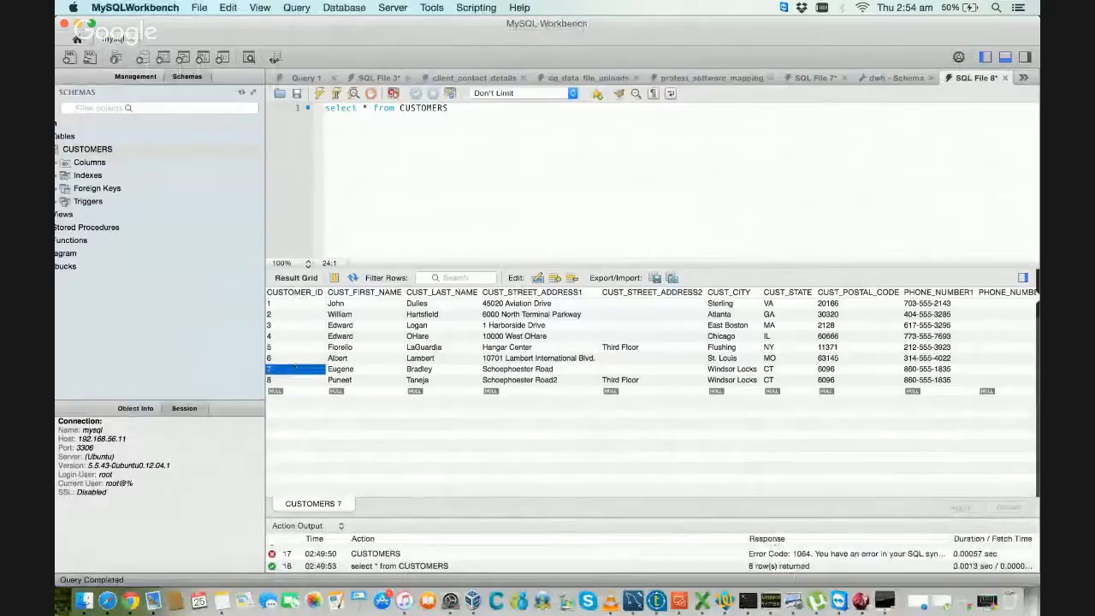
click(296, 359)
click(297, 369)
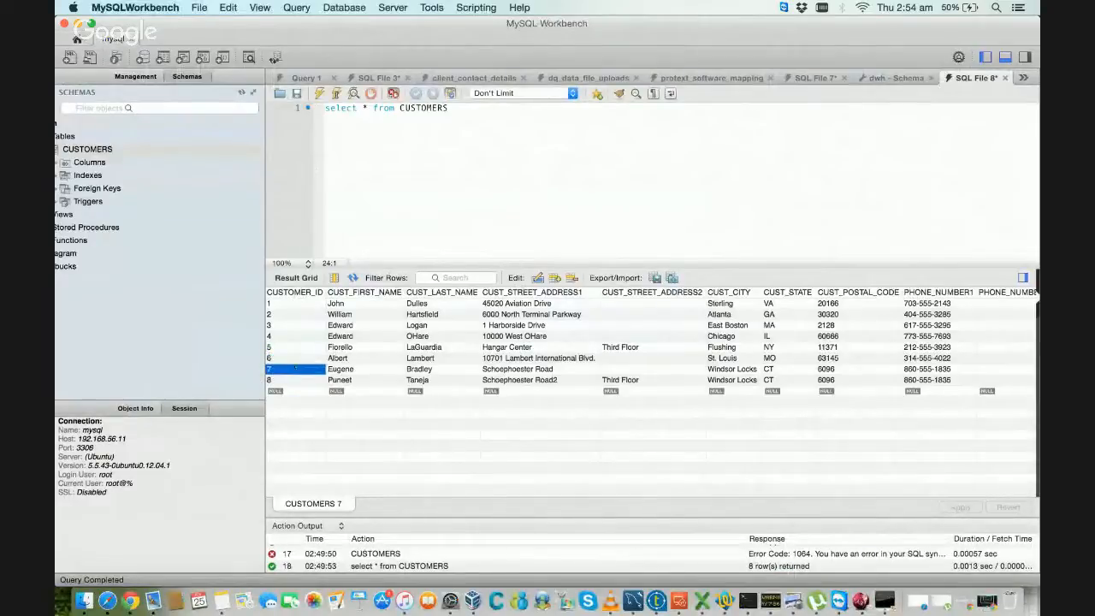
click(283, 381)
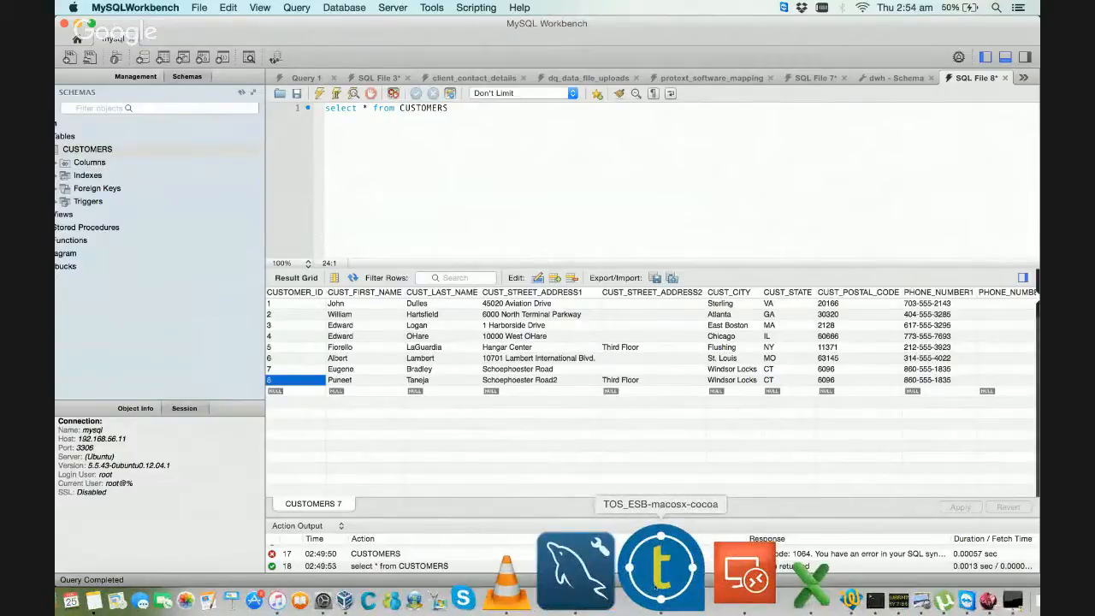
Step: Switch back to Talend Studio and review in tMap_1 the row1 columns, the row3 first and last name join keys and CUSTOMER_ID
click(655, 585)
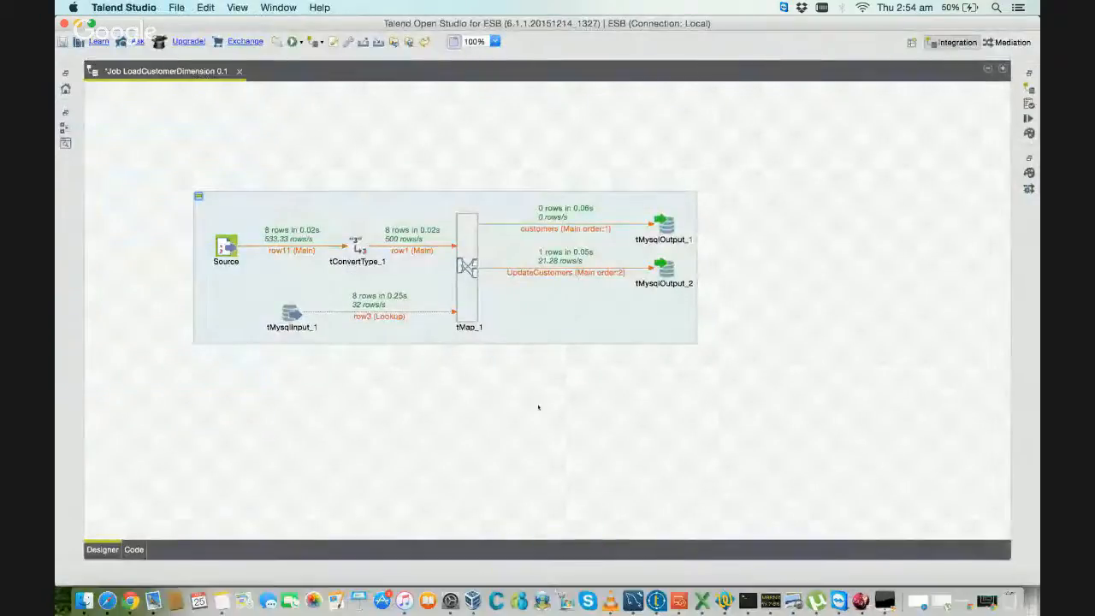
double_click(467, 260)
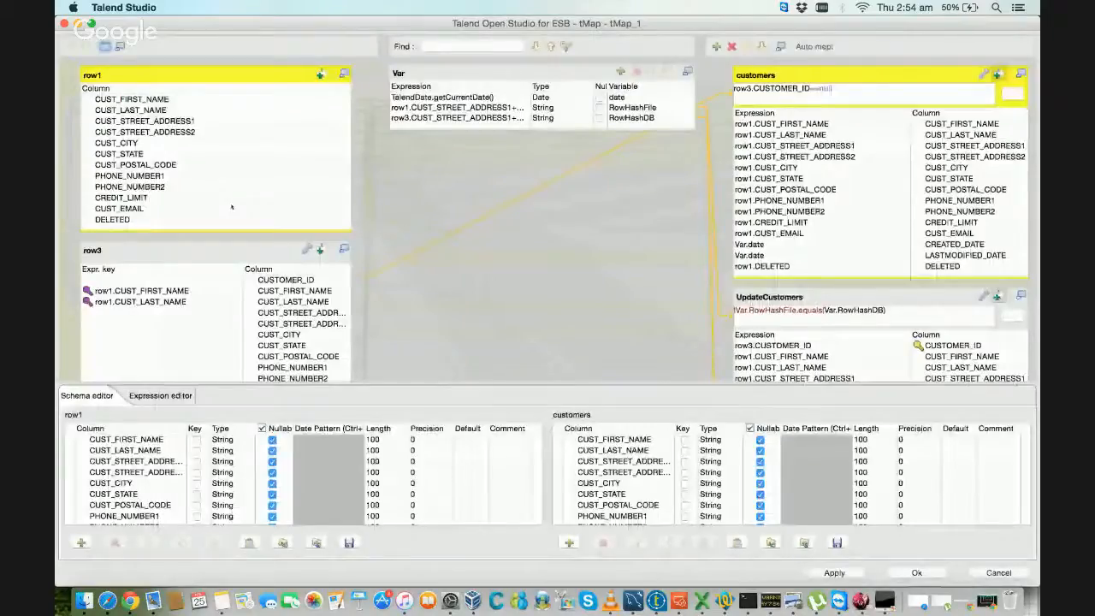
click(128, 101)
click(122, 76)
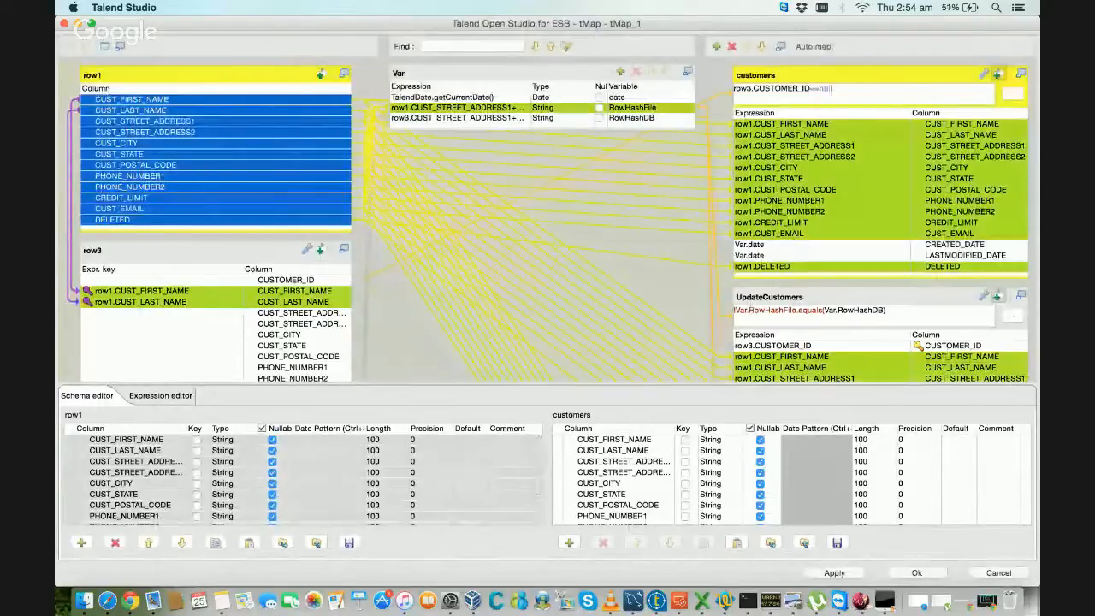
click(137, 101)
click(131, 111)
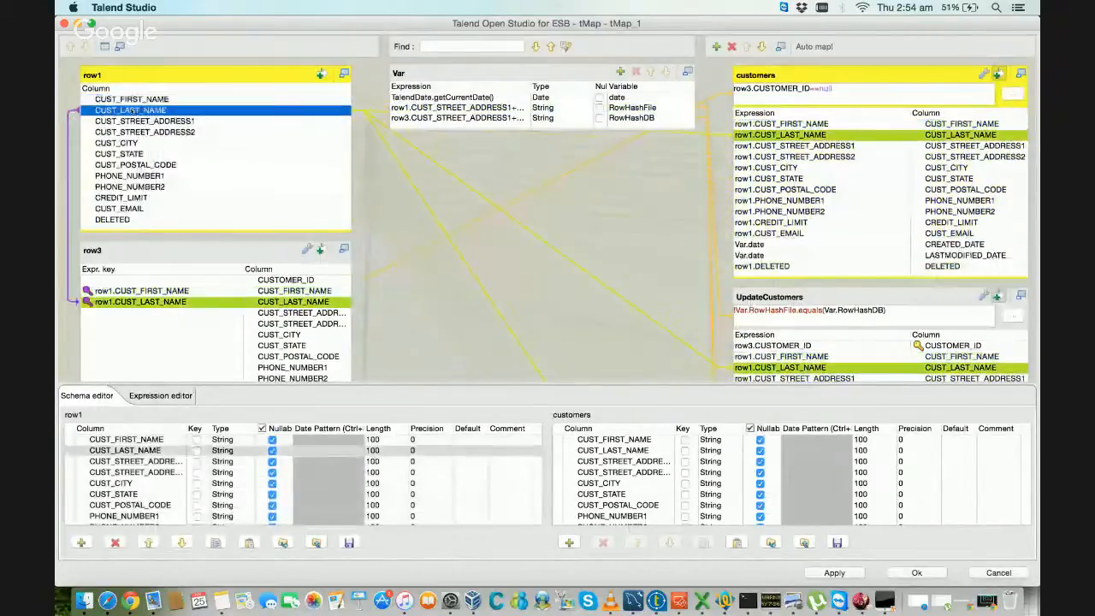
click(145, 302)
click(141, 291)
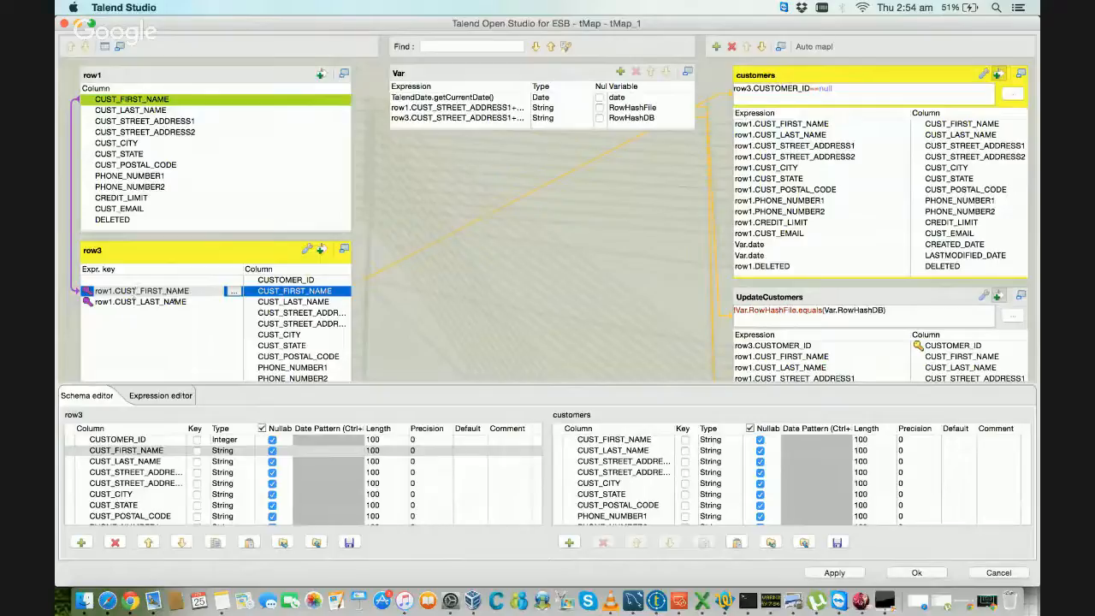
click(281, 281)
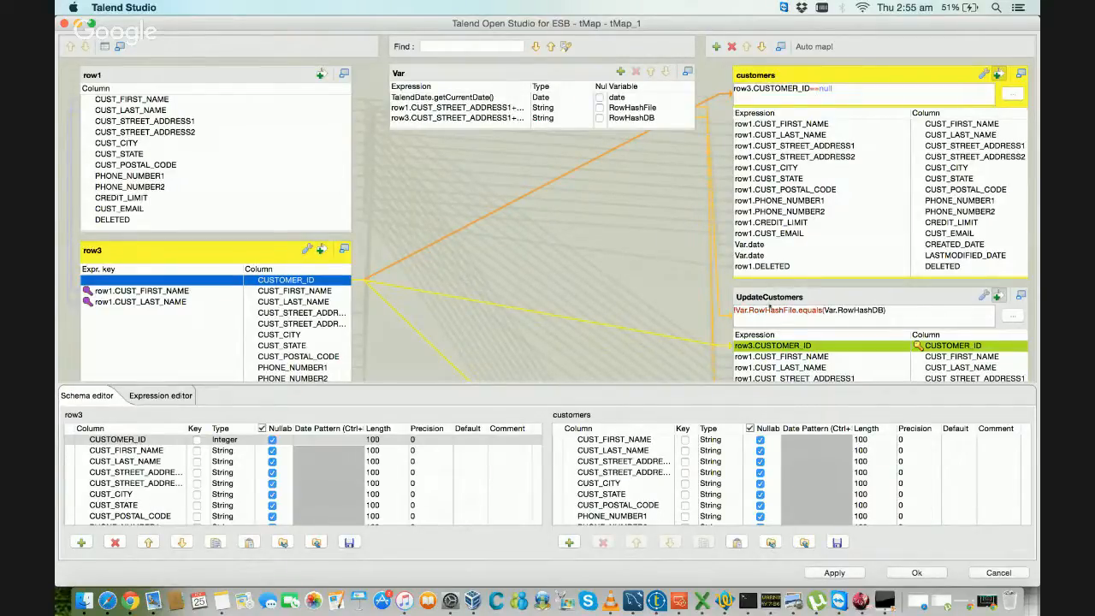
Step: Extend the UpdateCustomers output filter to !Var.RowHashFile.equals(Var.RowHashDB)&&row3.CUSTOMER_ID!=null, reusing the CUSTOMER_ID condition from the customers output
click(775, 296)
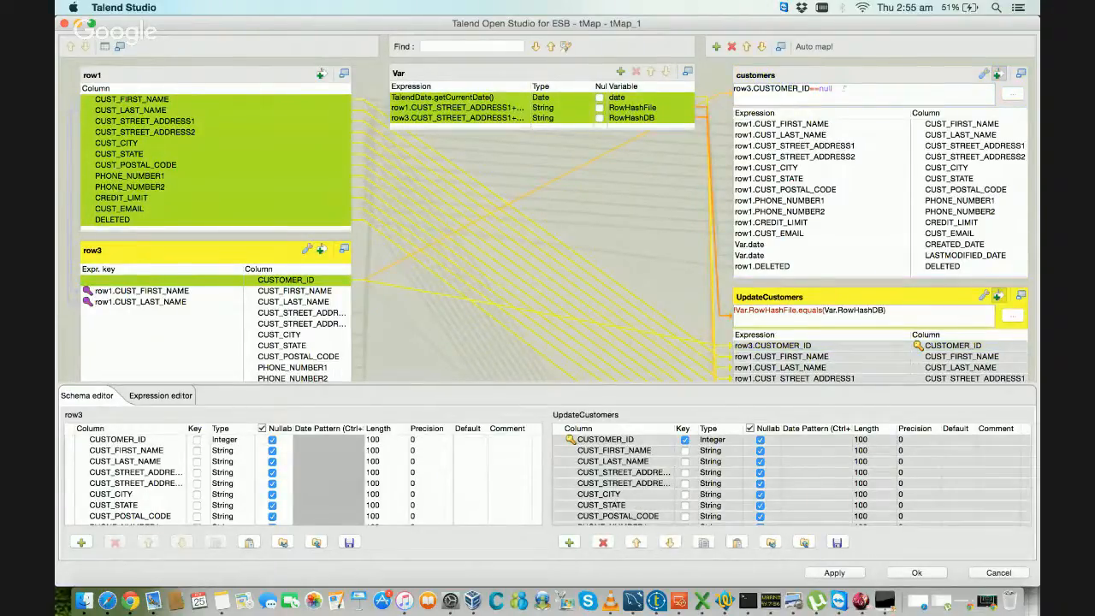
drag(844, 88, 809, 88)
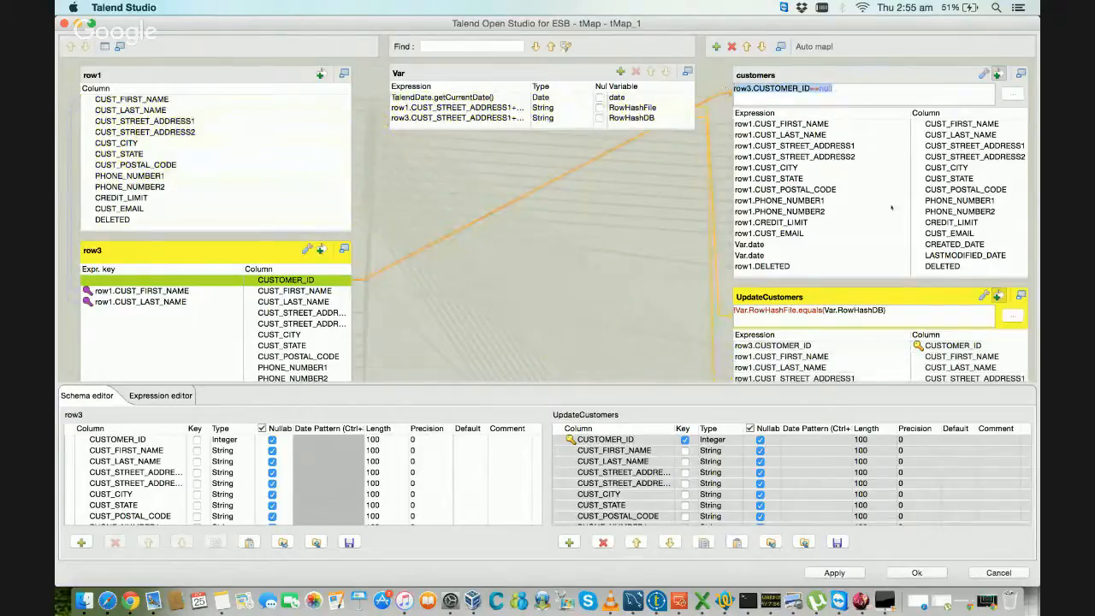
click(948, 318)
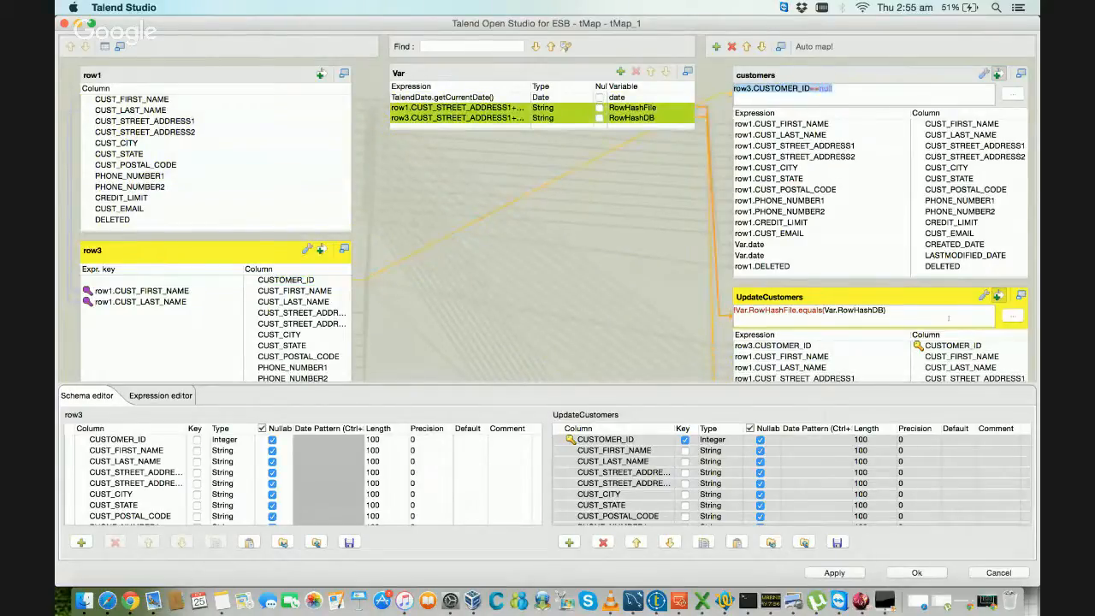
text(&&)
text(row3.CUSTOMER_ID==null)
click(1012, 314)
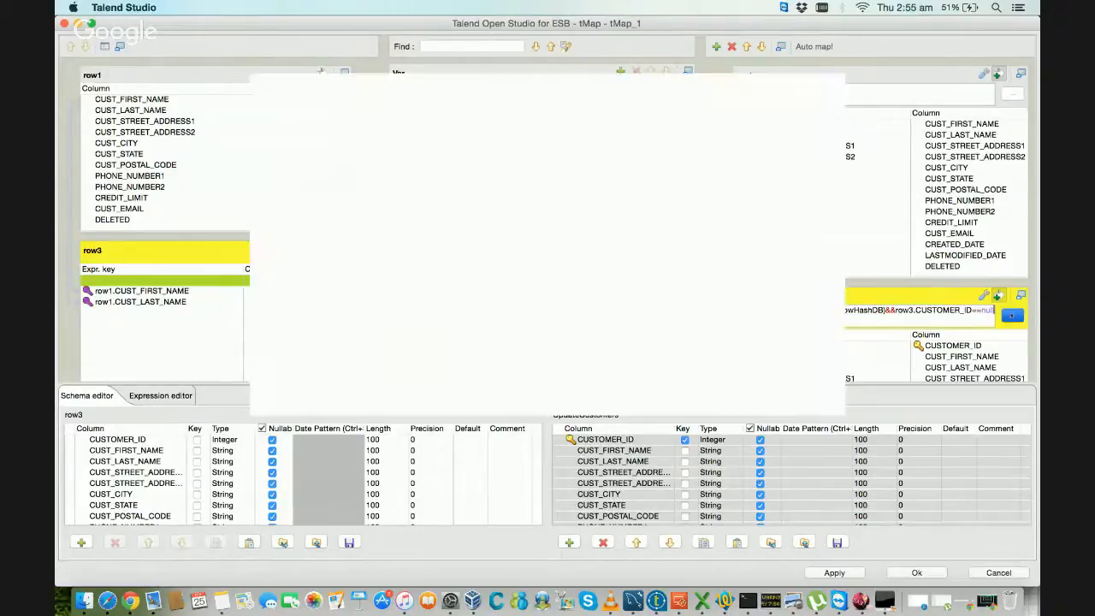
click(536, 137)
key(BackSpace)
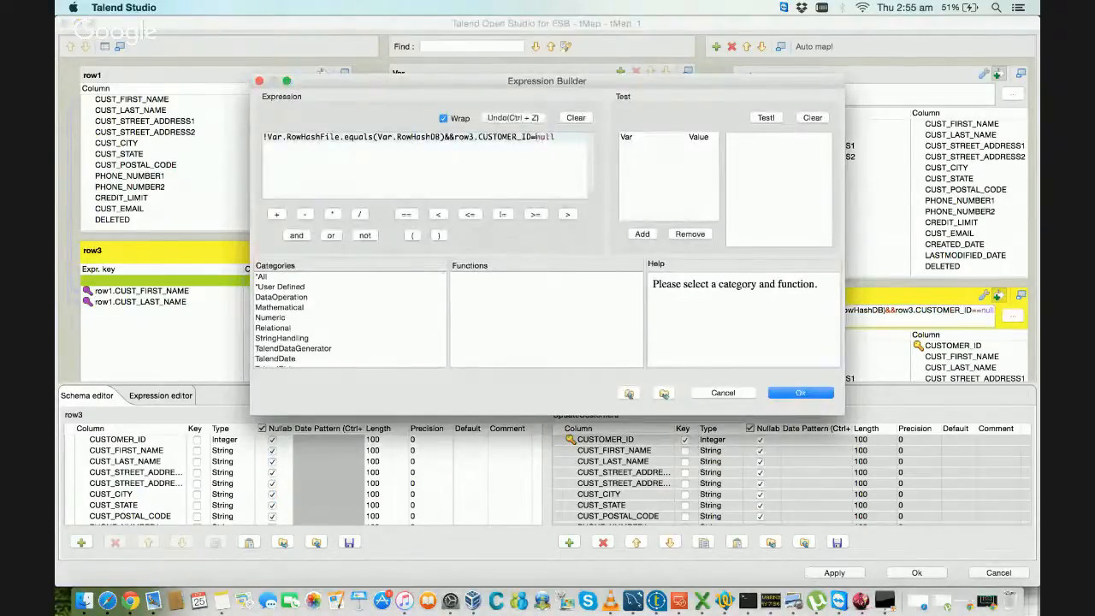
text(!)
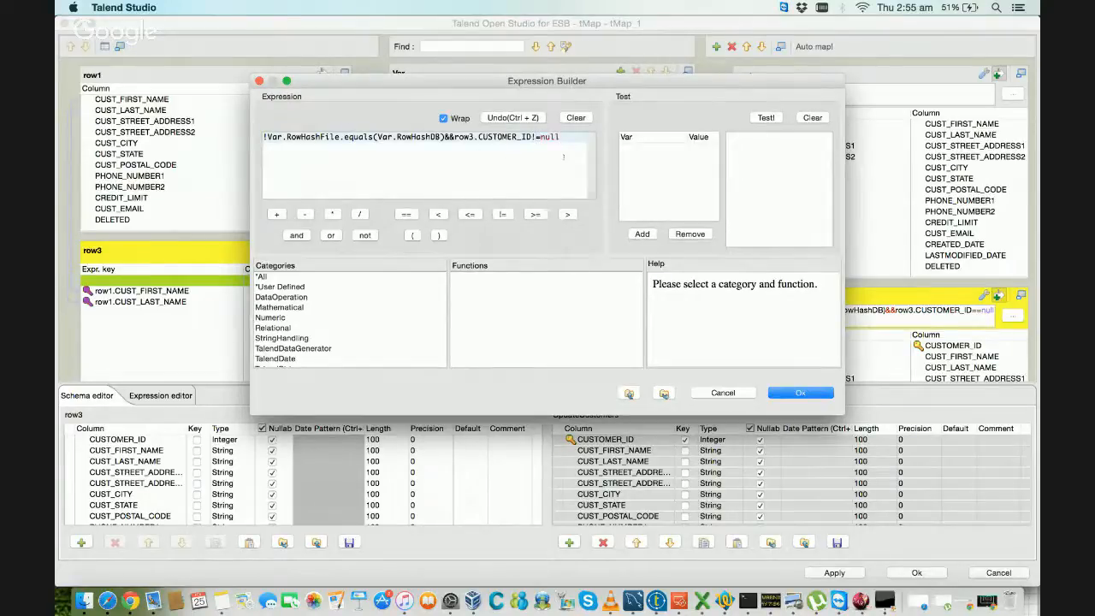
click(799, 393)
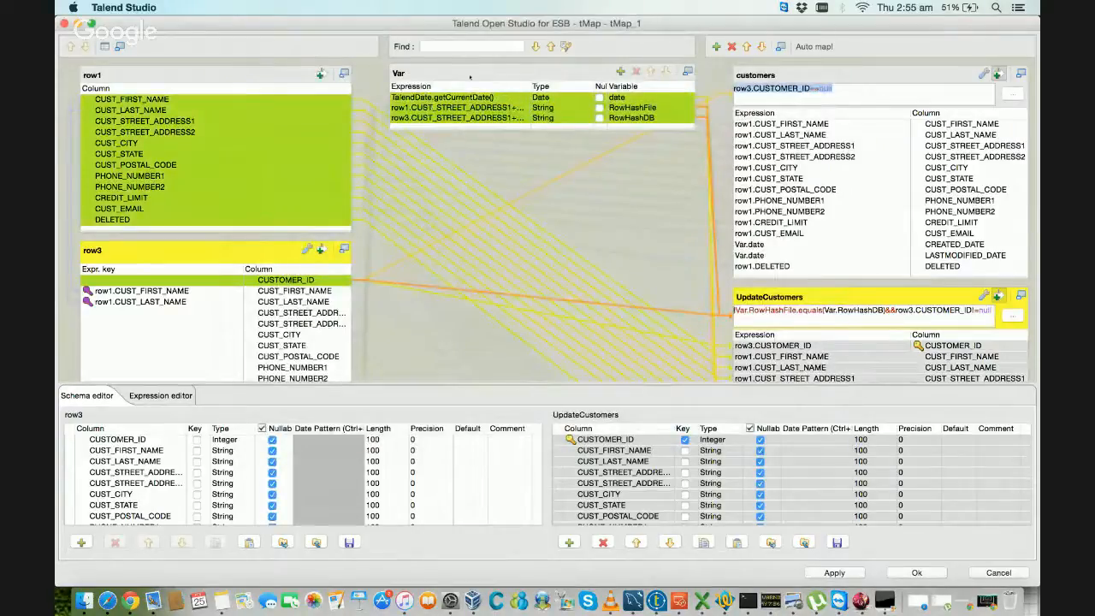
Step: Read through the full RowHashFile variable expression in the Expression Builder and close it without changes
click(479, 108)
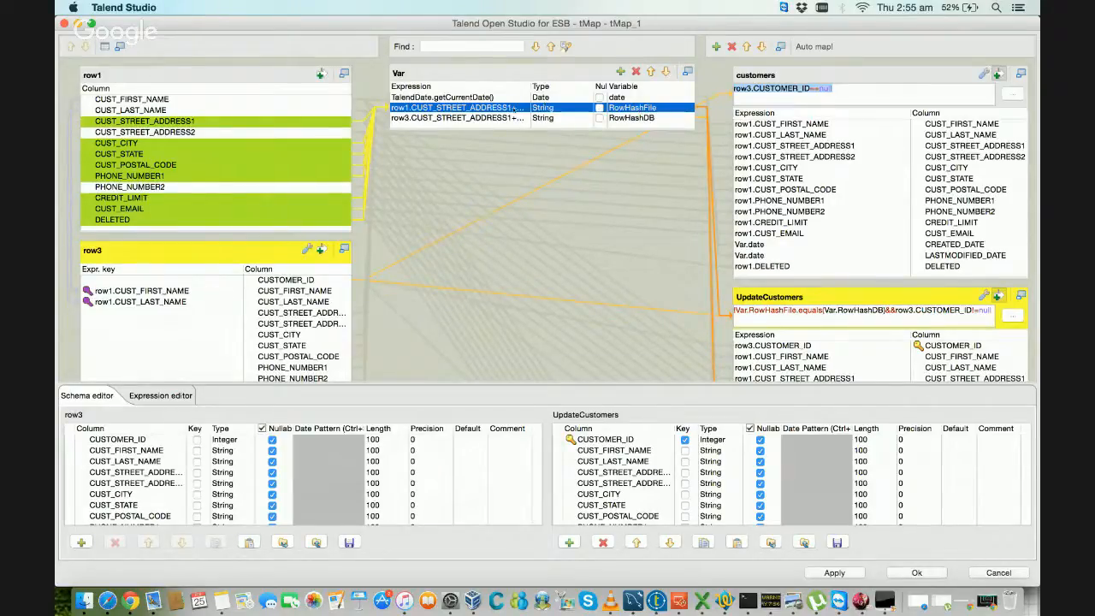
click(517, 109)
click(522, 110)
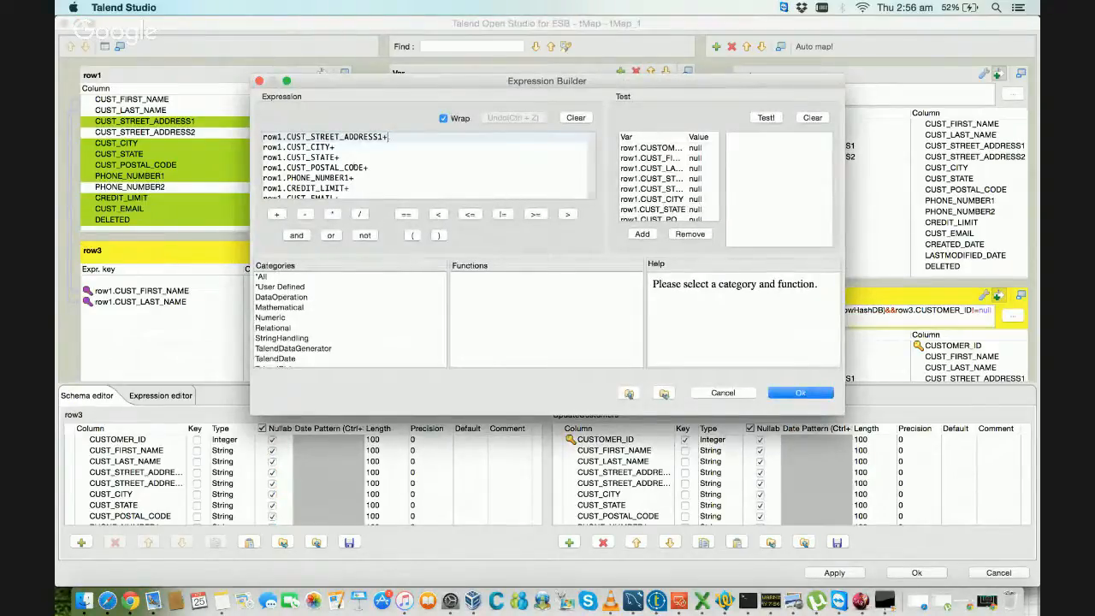
scroll(353, 168, down, 2)
scroll(353, 168, up, 2)
scroll(353, 167, down, 2)
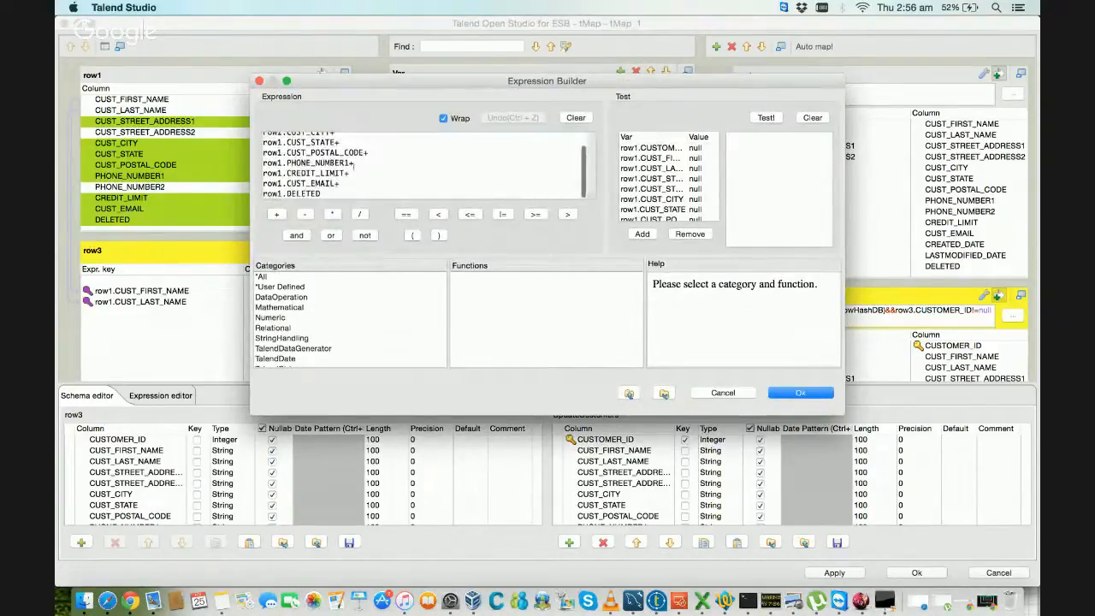
scroll(353, 162, up, 2)
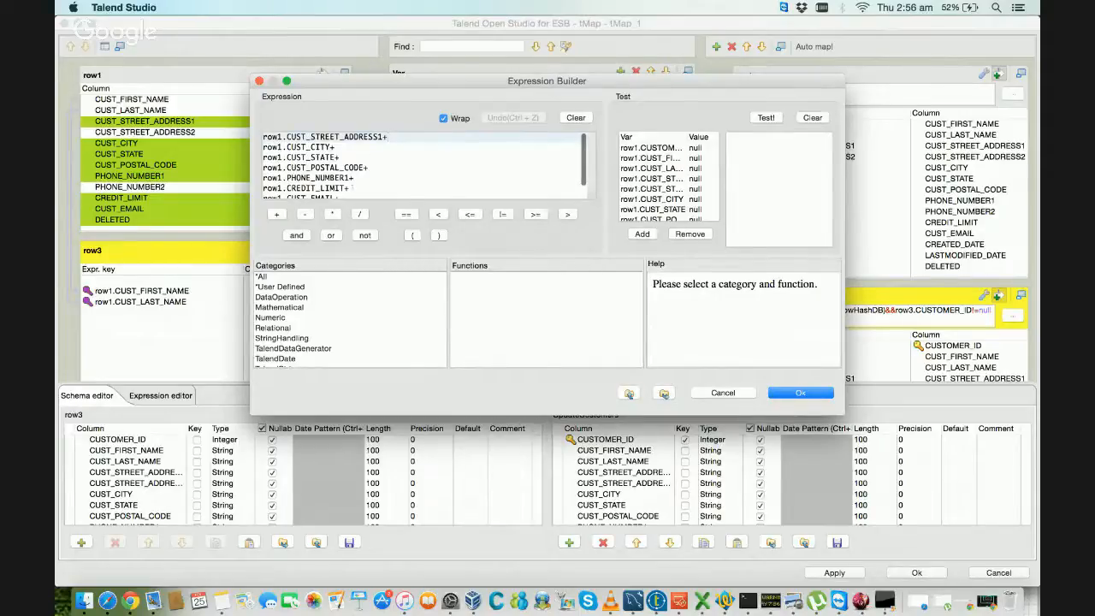
scroll(413, 183, down, 2)
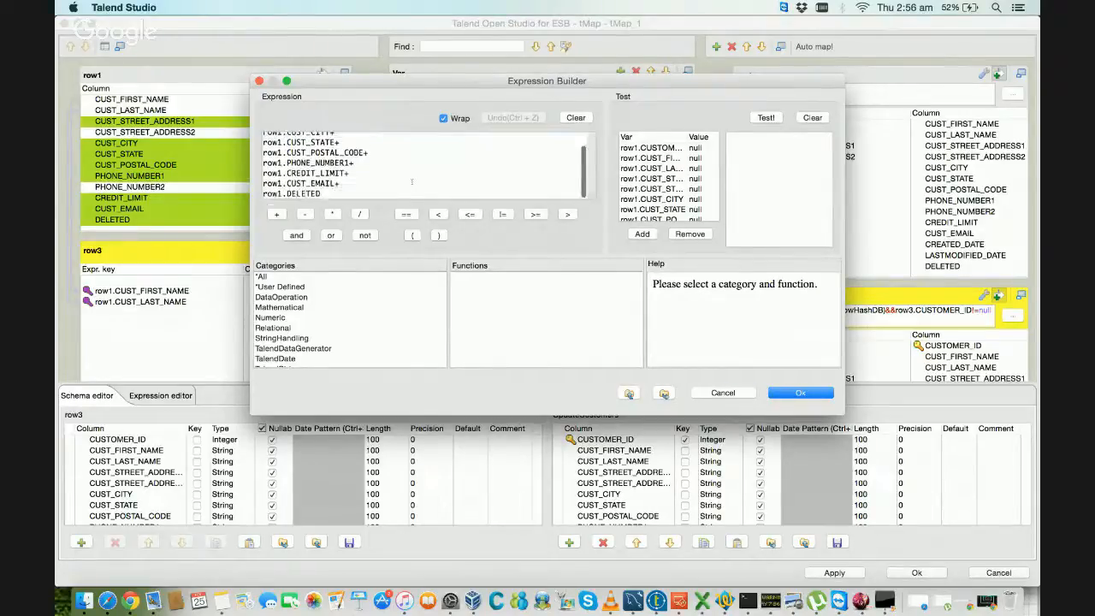
click(793, 393)
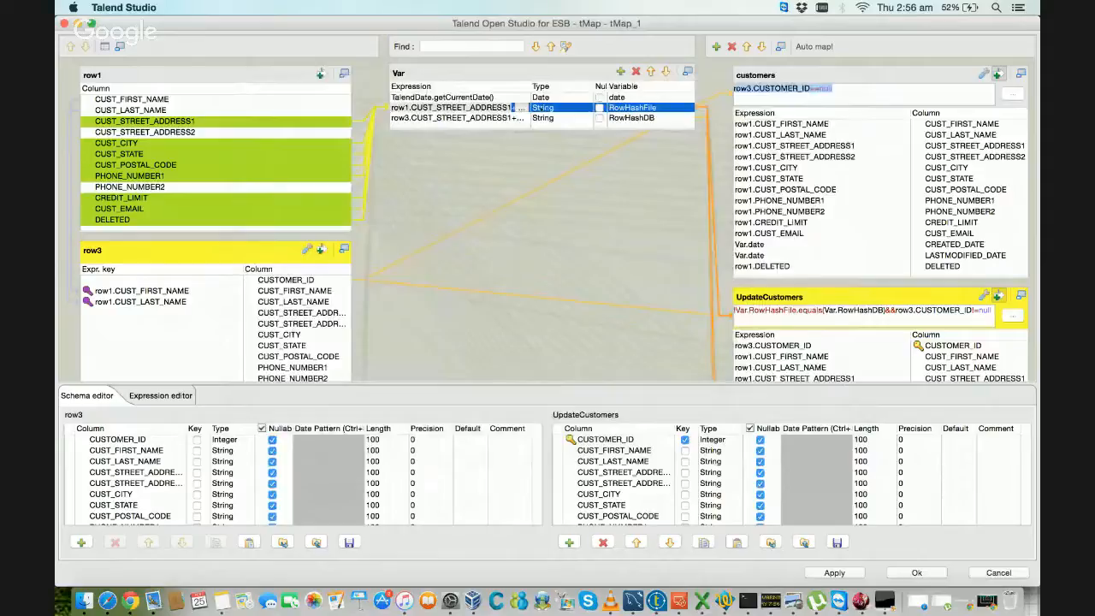
click(653, 108)
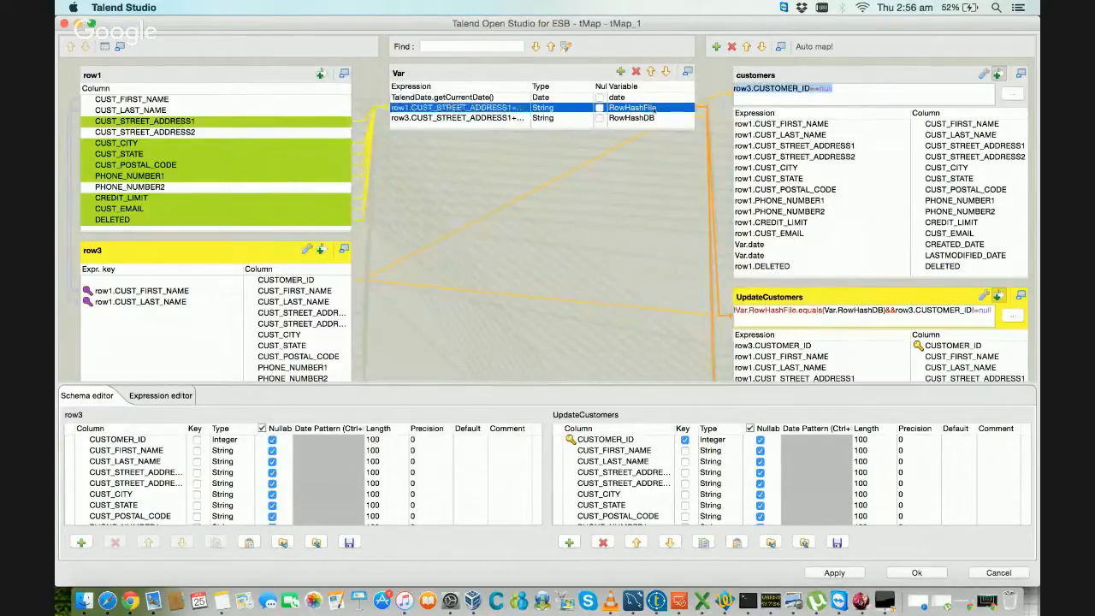
Step: Review the RowHashDB variable's source columns and how the UpdateCustomers filter uses it
click(489, 118)
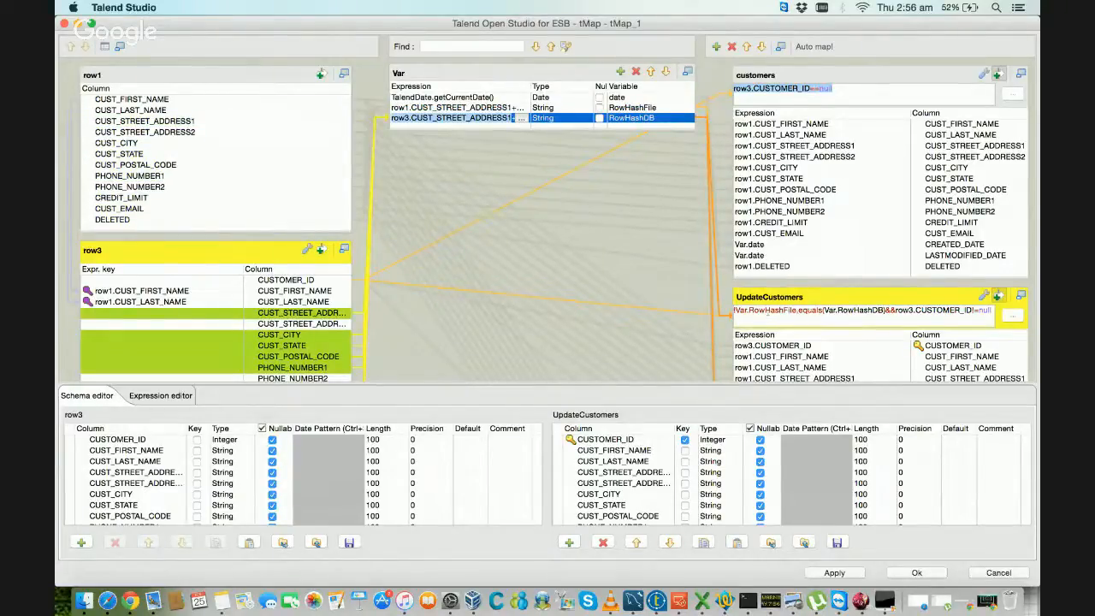
click(774, 309)
drag(823, 310, 885, 310)
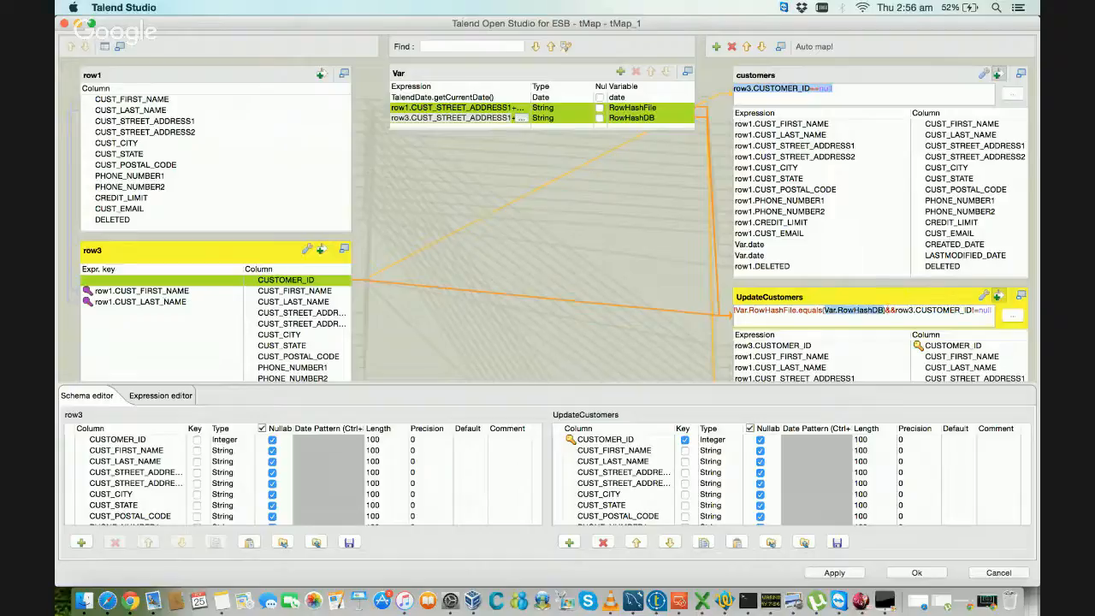
click(886, 294)
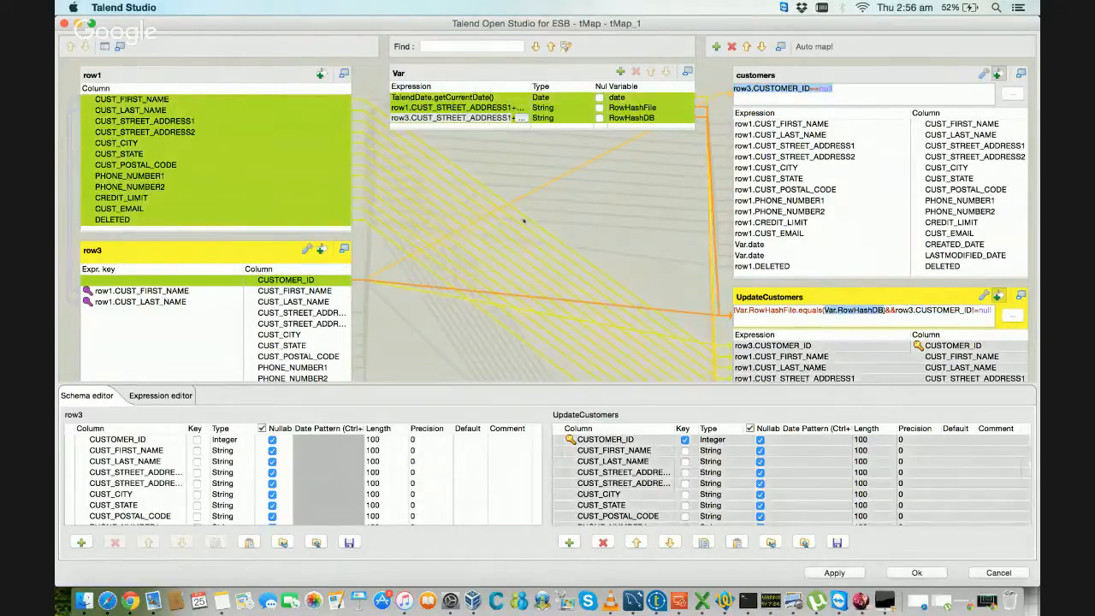
click(468, 76)
click(766, 299)
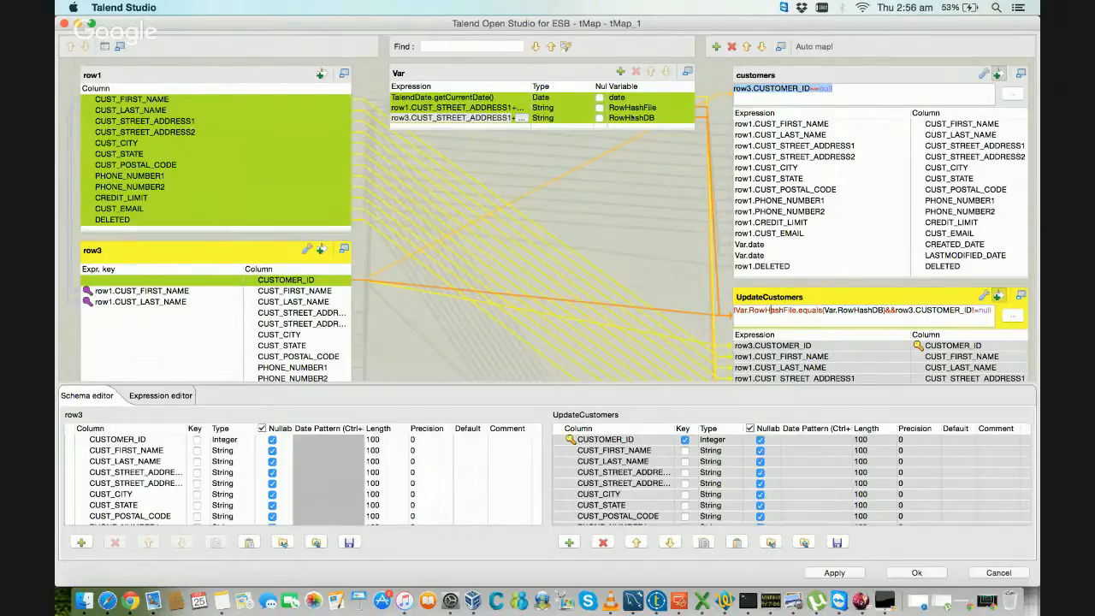
Step: Compare the source columns feeding RowHashFile and RowHashDB, and check the links into the UpdateCustomers output
click(633, 117)
click(637, 107)
click(637, 117)
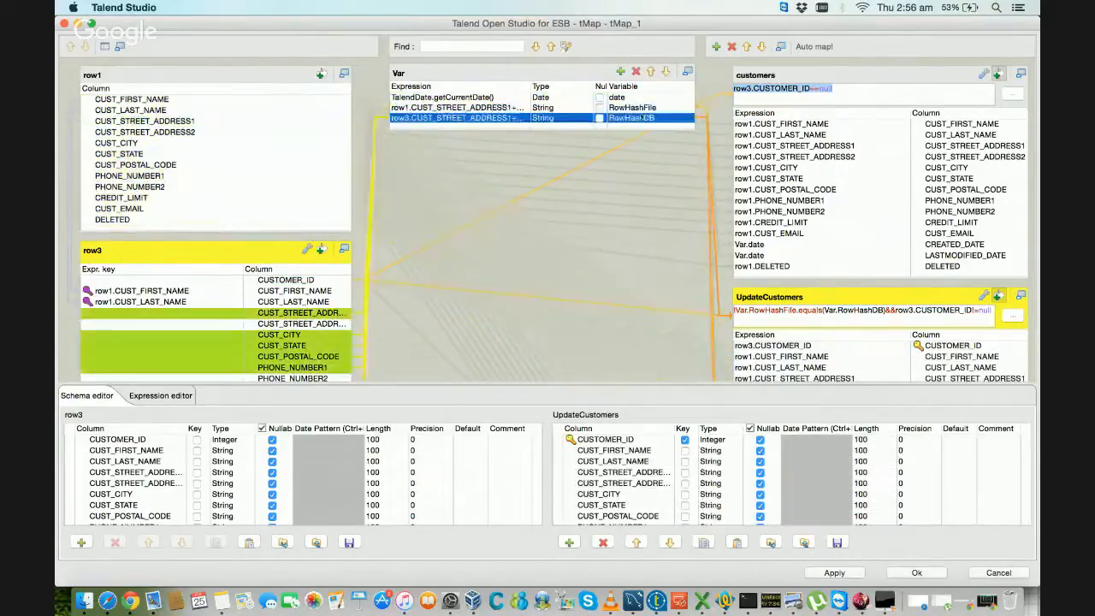
click(637, 107)
click(642, 118)
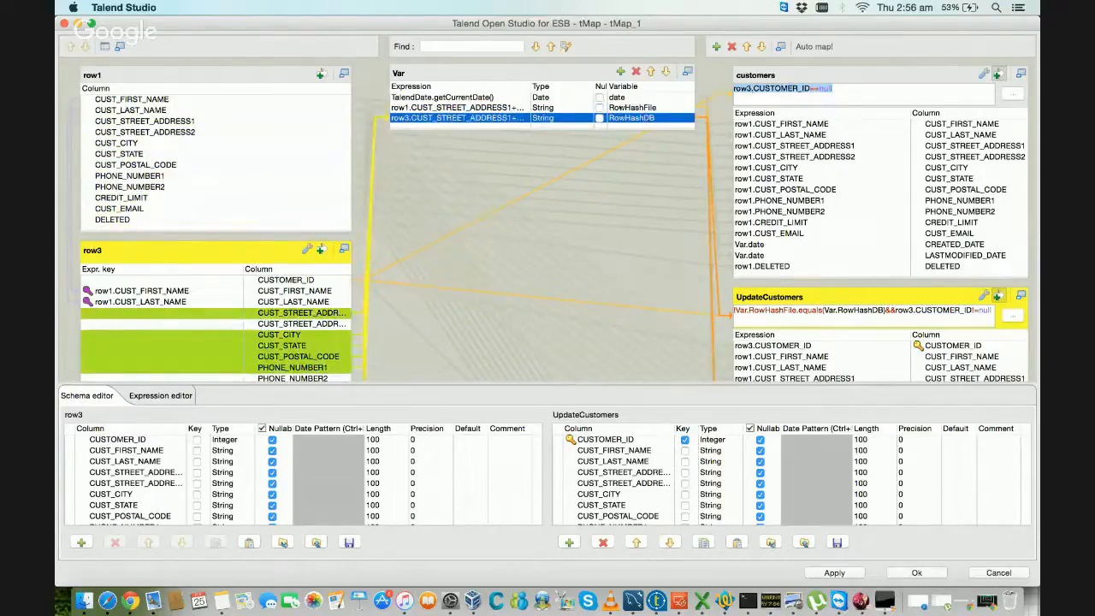
click(632, 119)
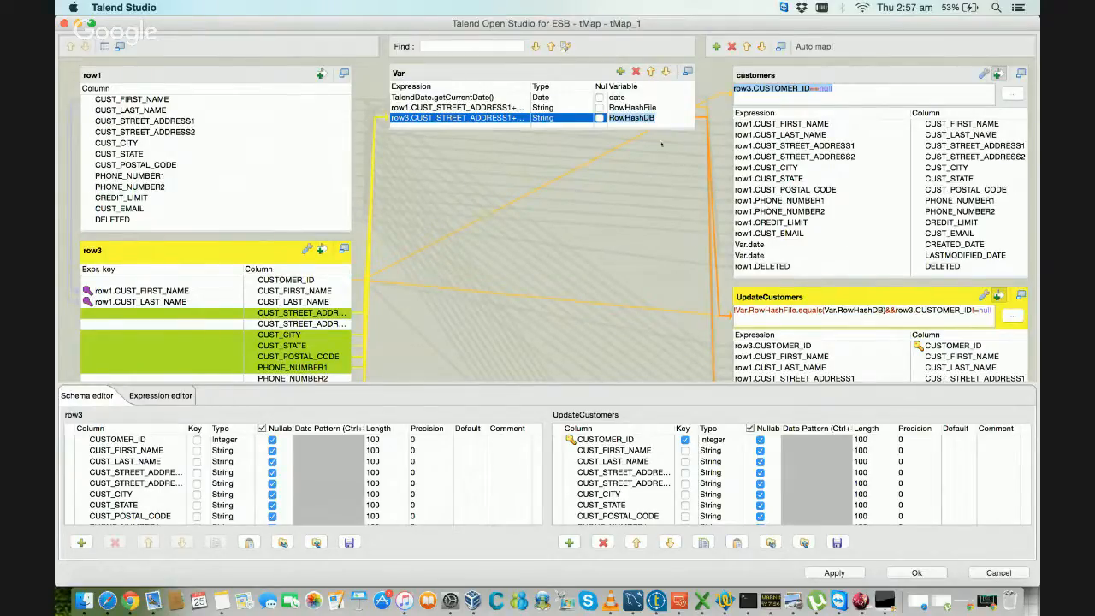
click(650, 109)
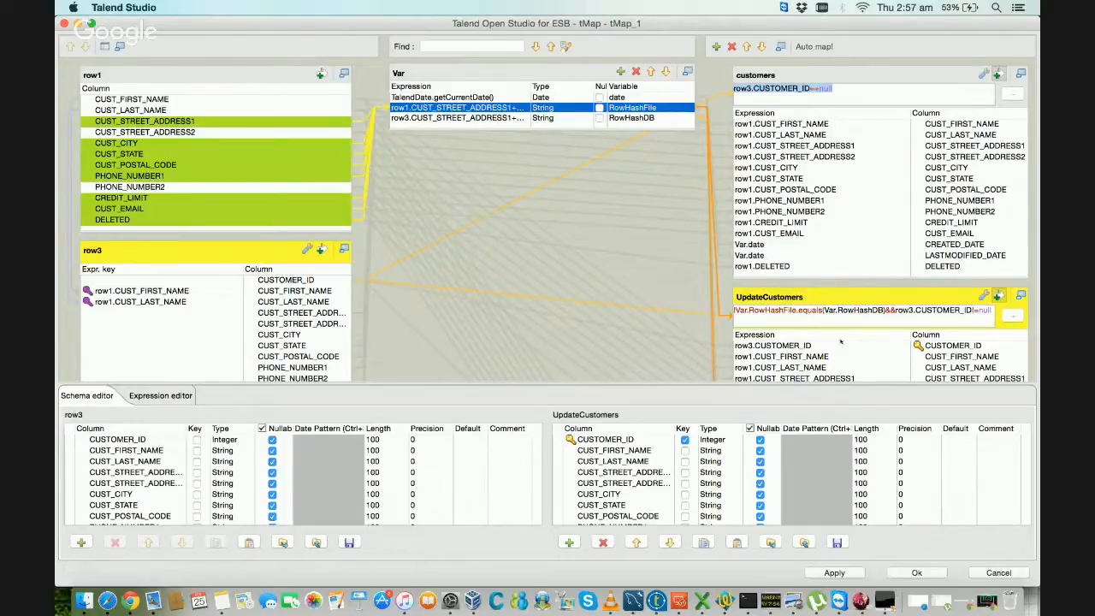
click(835, 294)
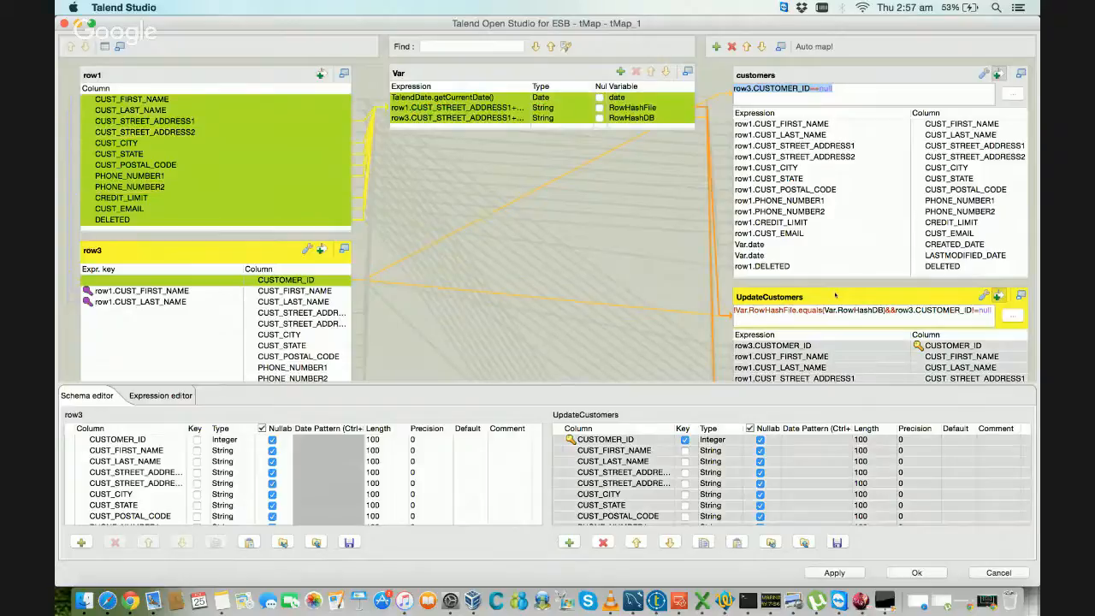
Step: Accept the tMap_1 mapping with the revised UpdateCustomers filter and save the LoadCustomerDimension job
scroll(835, 294, down, 2)
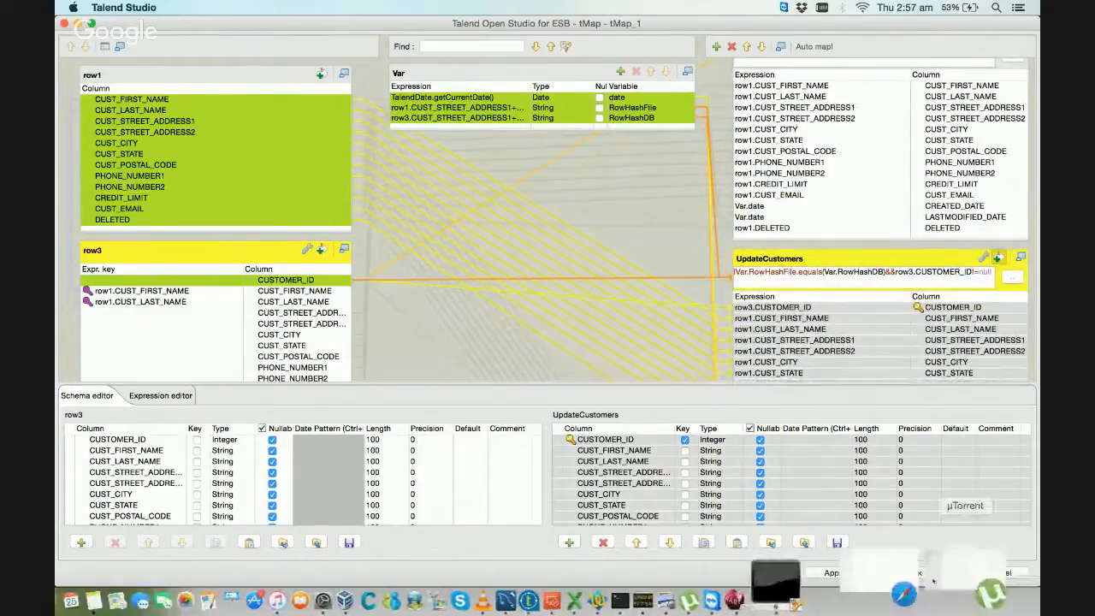
click(913, 572)
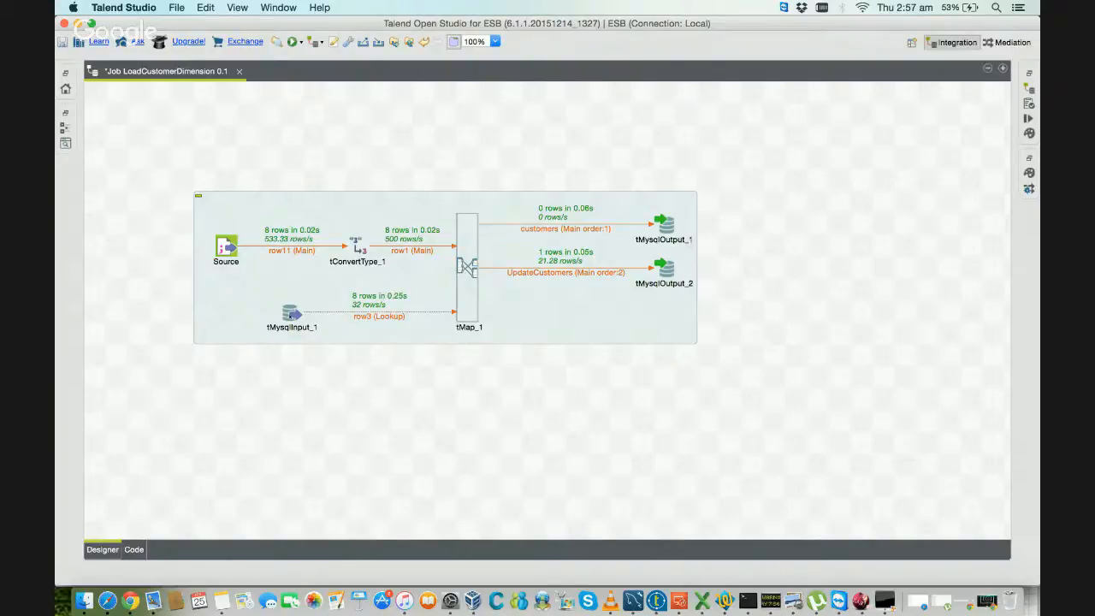
key(super+s)
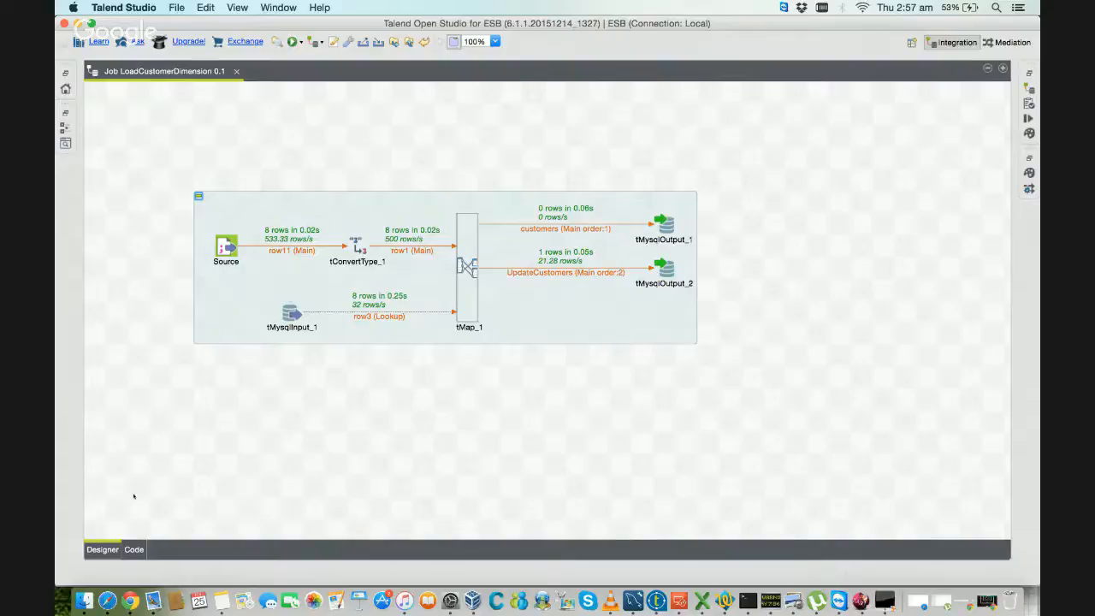
Step: Switch to Google Chrome and bring its Google Hangouts window to the front
click(137, 586)
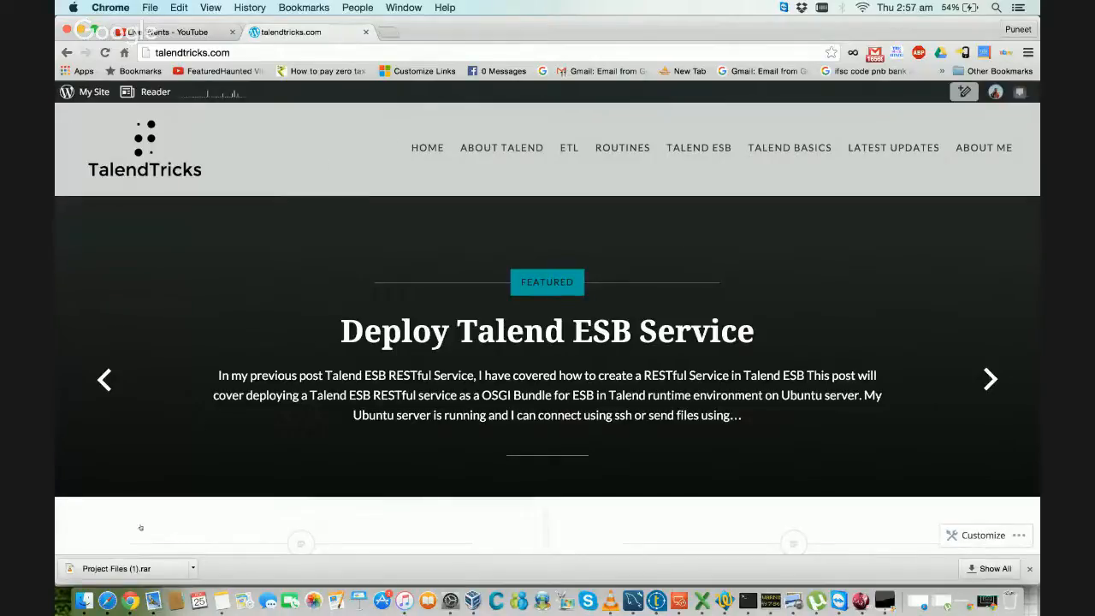
right_click(130, 589)
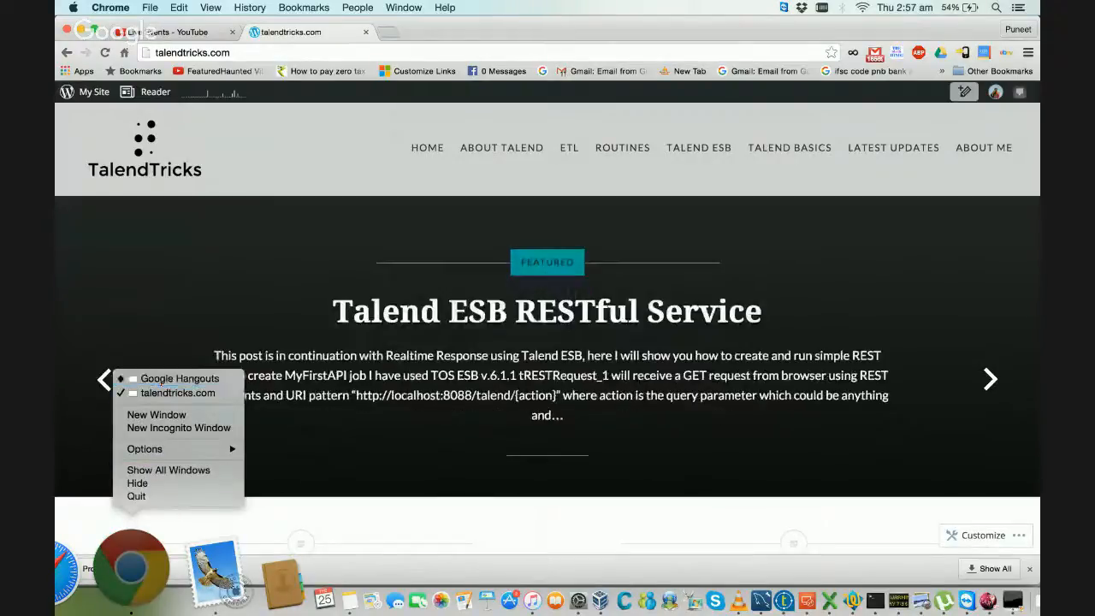
click(160, 381)
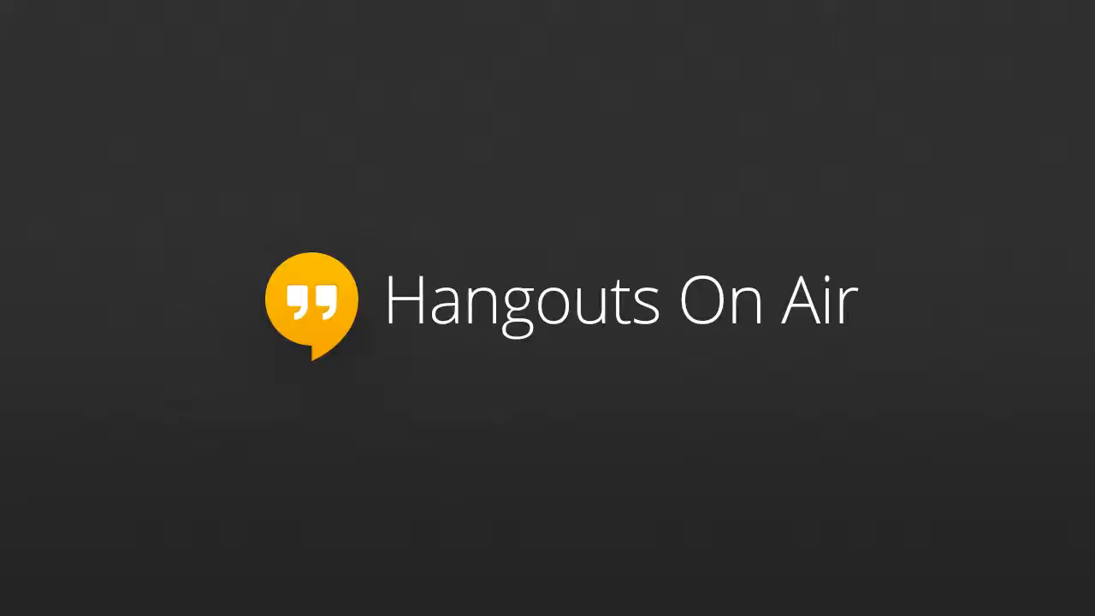